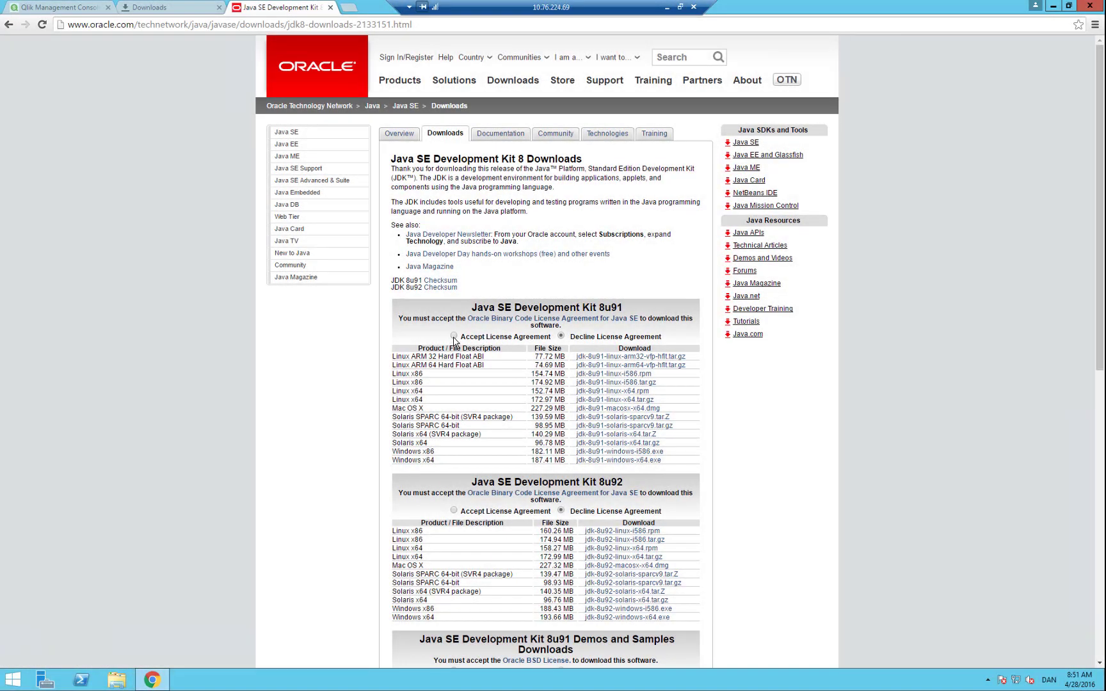
# Step: Accept the JDK 8u91 licence agreement on the Oracle Java SE downloads page
pyautogui.click(454, 336)
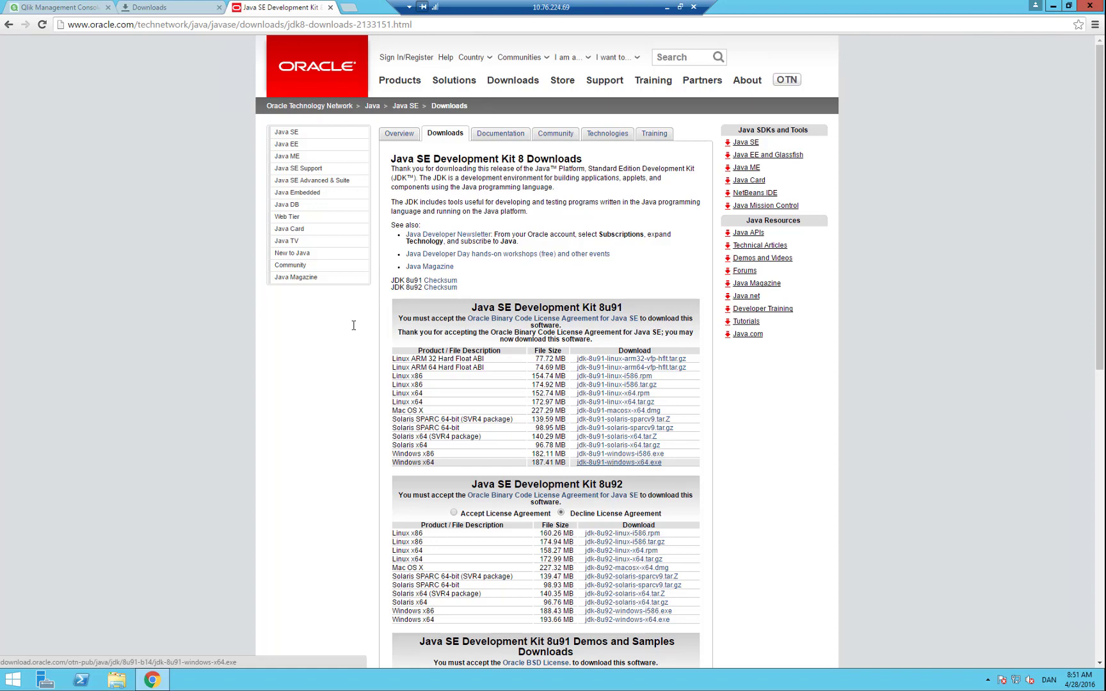
# Step: Run jdk-8u91-windows-x64 and install JDK 8 Update 91 with default features and JRE folder
pyautogui.click(179, 11)
pyautogui.click(483, 112)
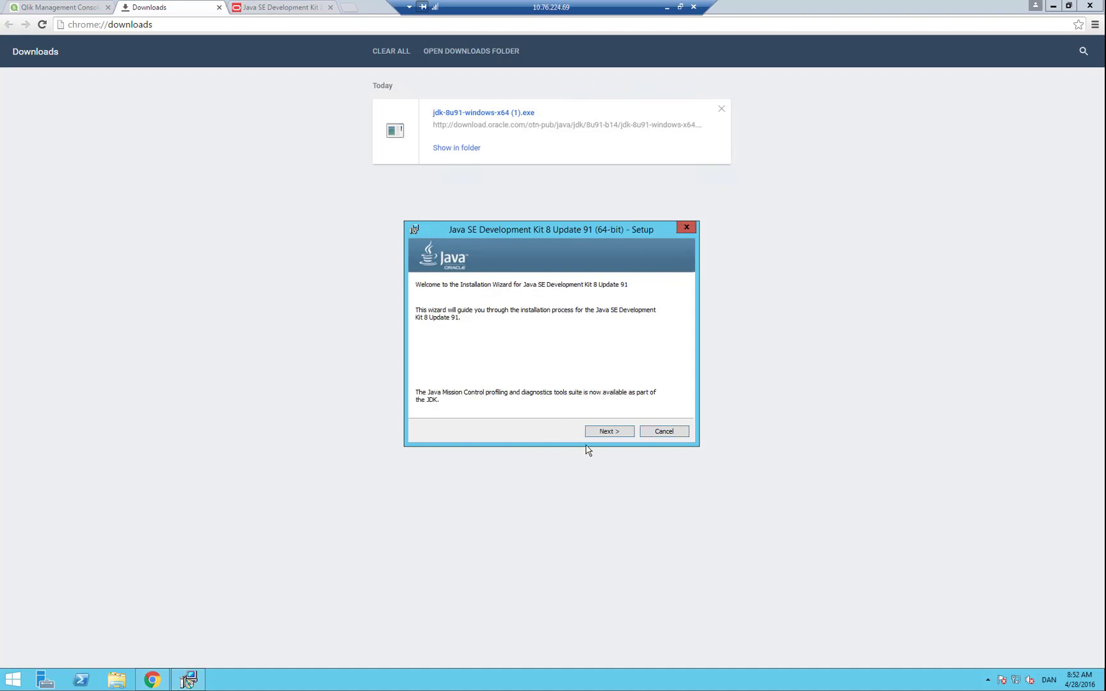
pyautogui.click(608, 432)
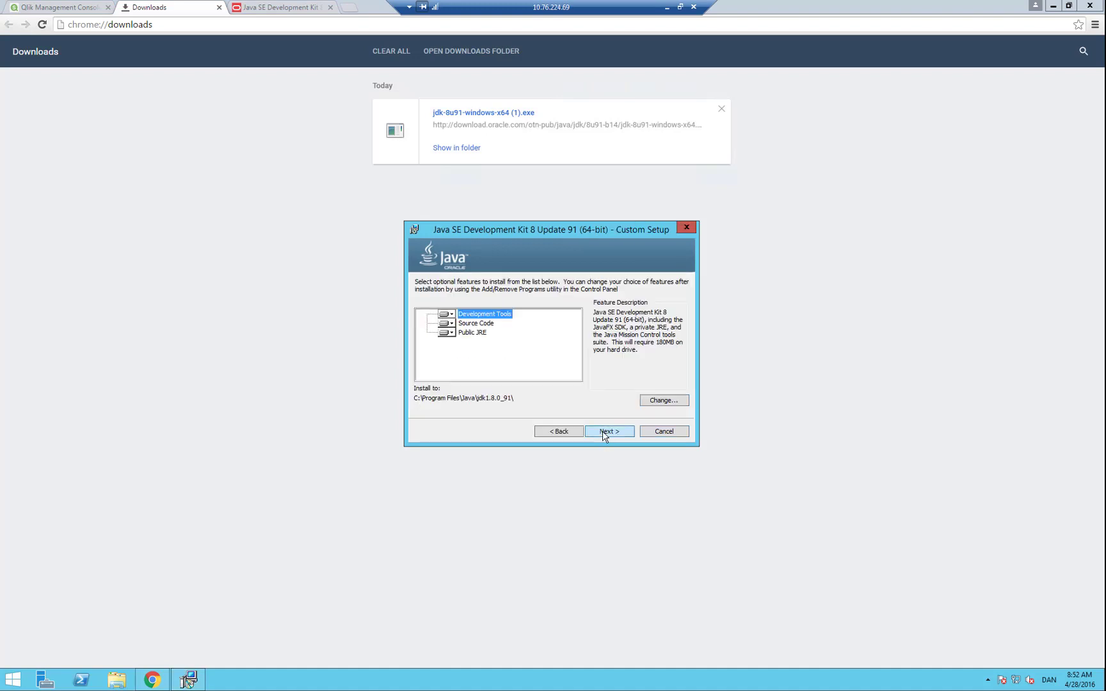
pyautogui.click(605, 434)
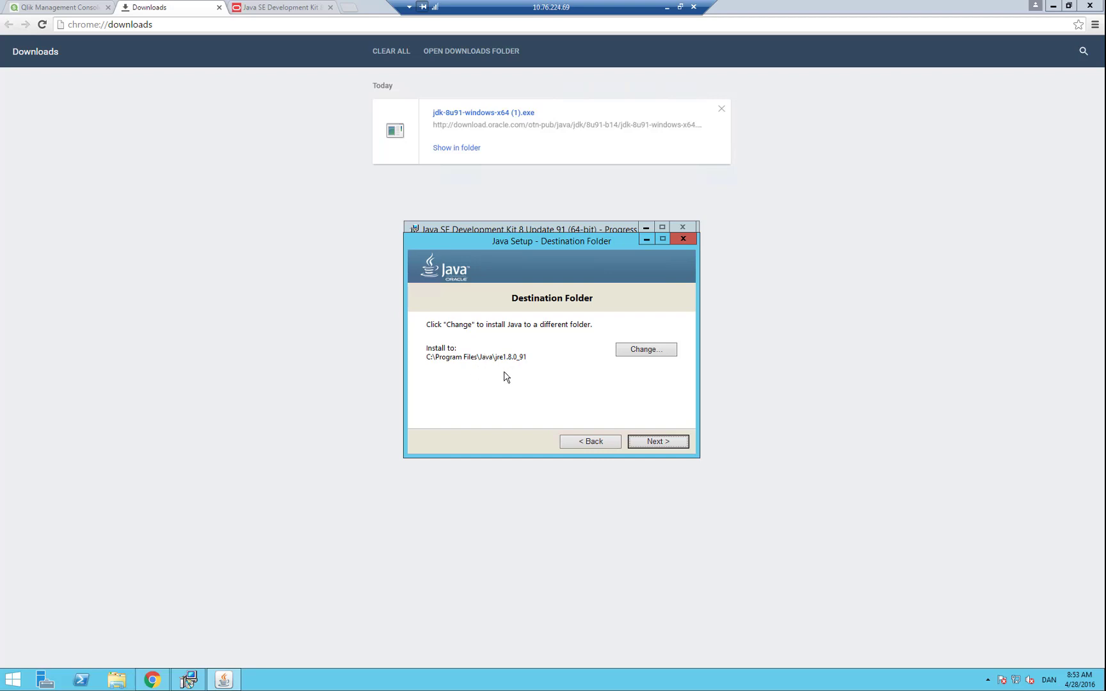
pyautogui.click(653, 445)
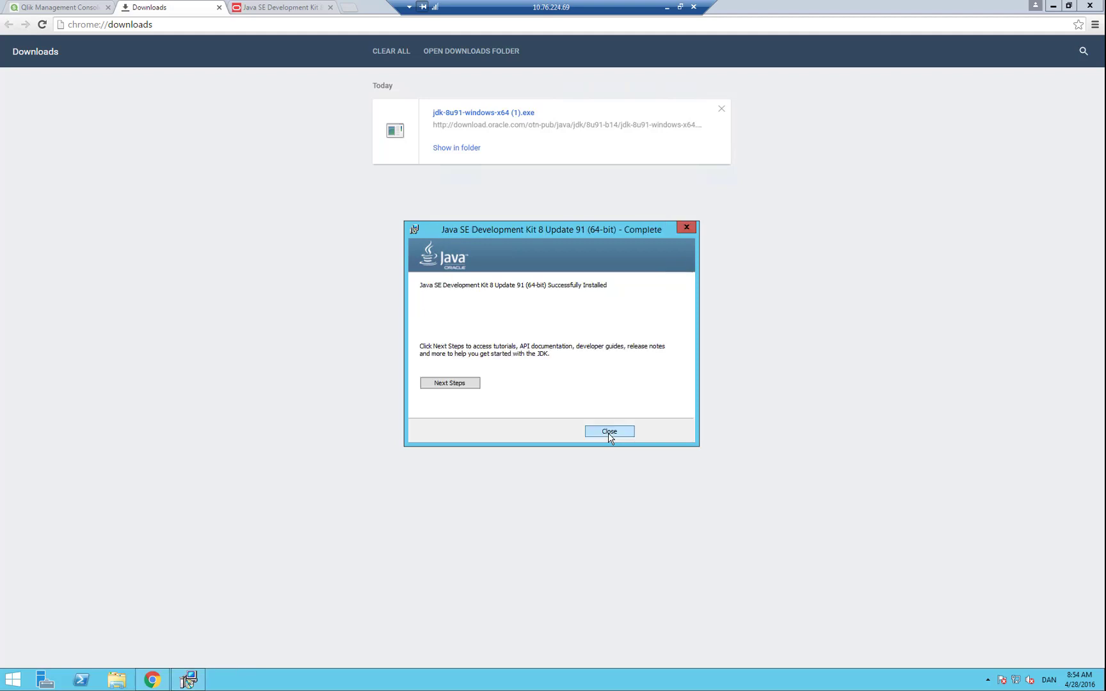
# Step: Close the finished JDK installer and bring up the QMC Certificates export page
pyautogui.click(609, 433)
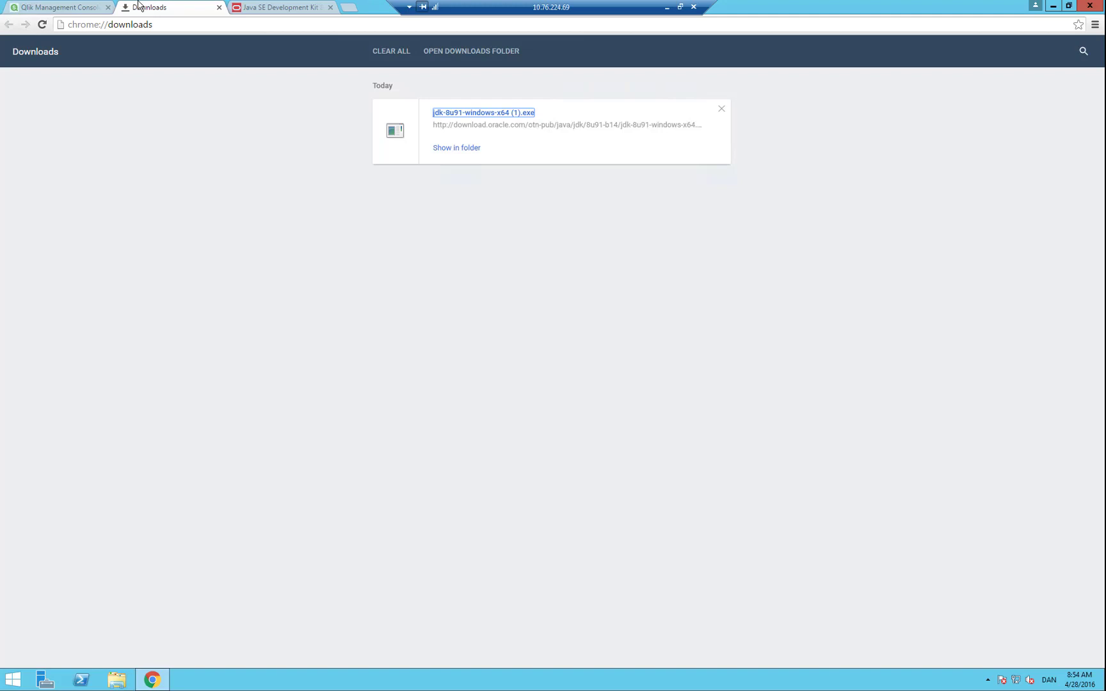
pyautogui.click(55, 12)
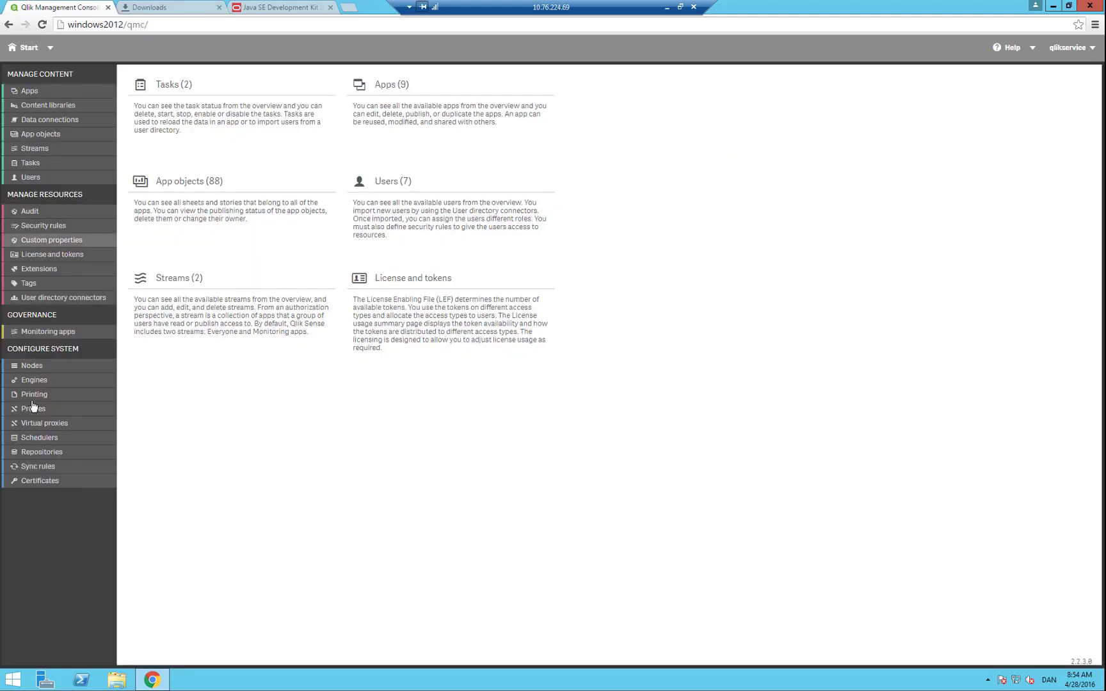
pyautogui.click(59, 481)
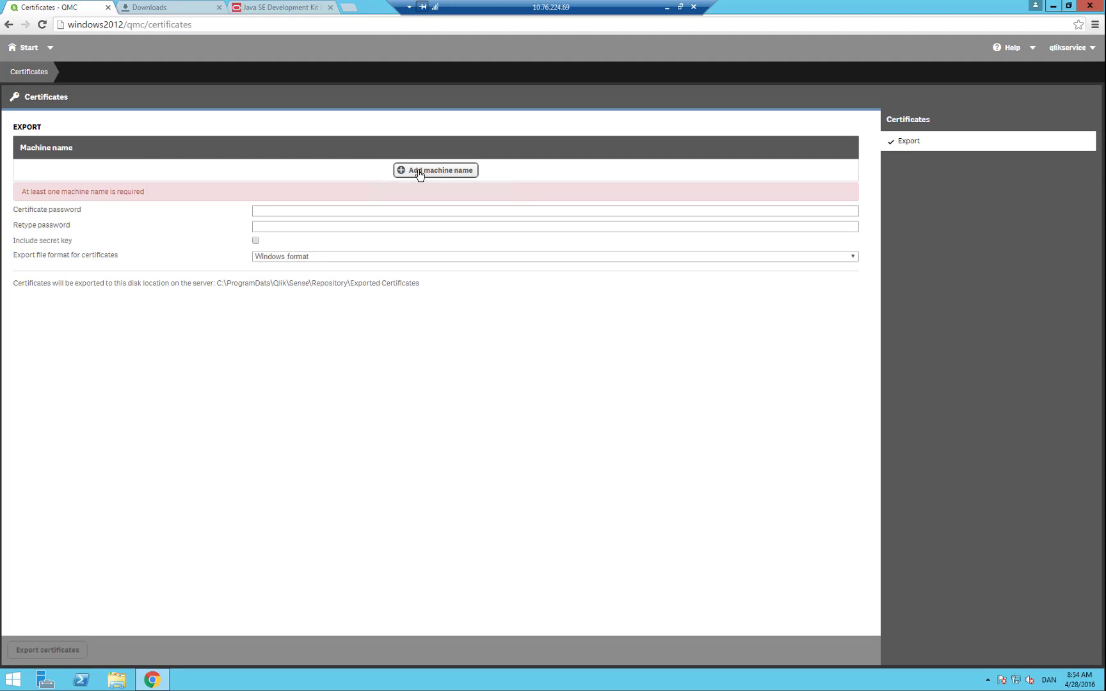
# Step: Export certificates for machine windows2012, protected by a password
pyautogui.click(420, 174)
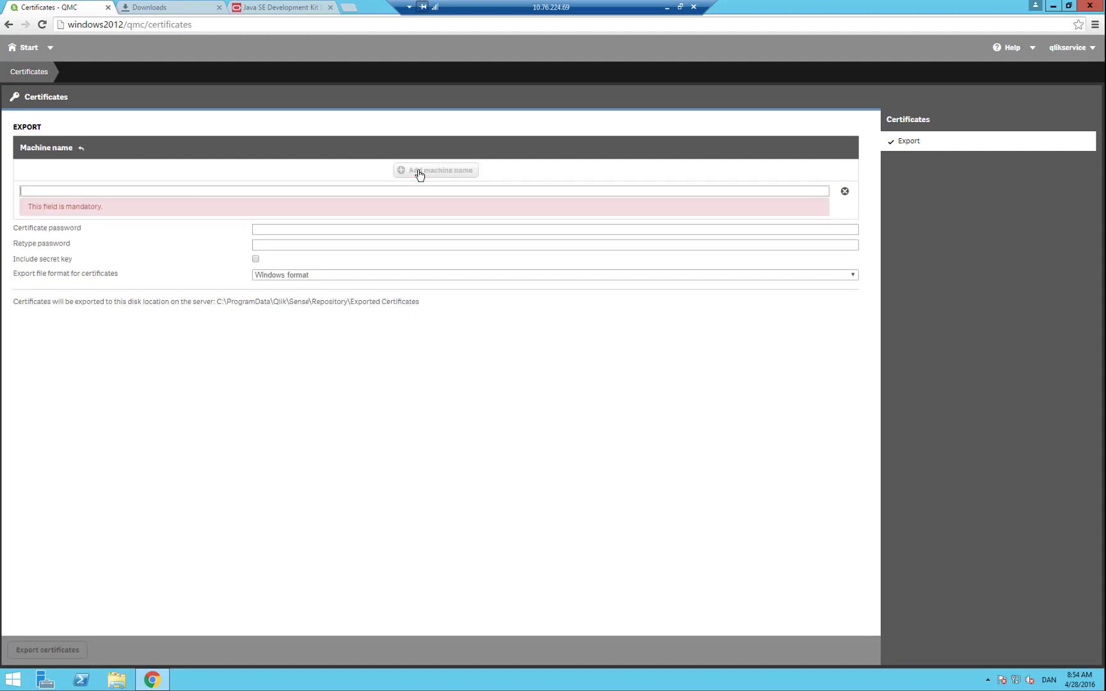
pyautogui.write('win')
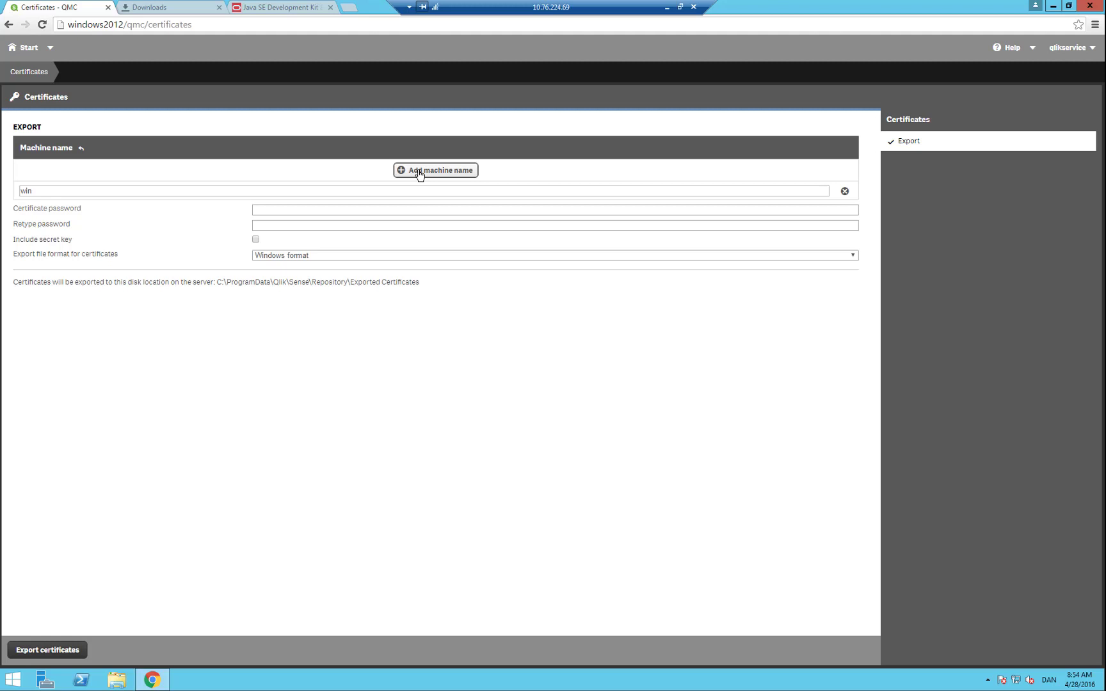
pyautogui.write('dows2012')
pyautogui.click(406, 207)
pyautogui.write('••••')
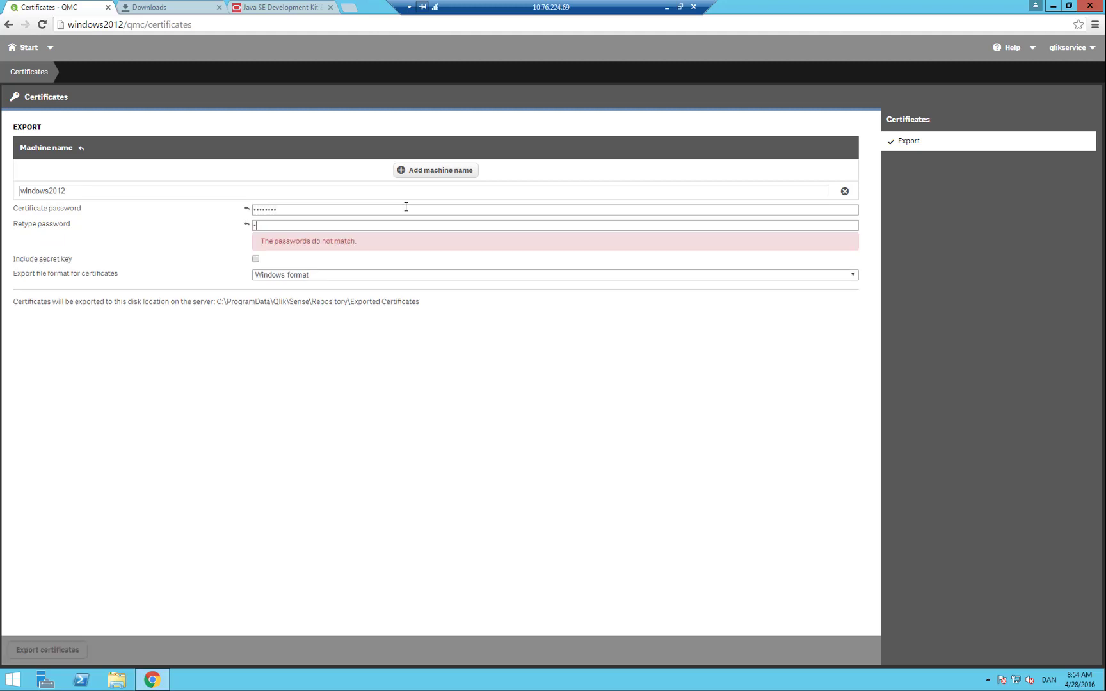
pyautogui.write('••••••••')
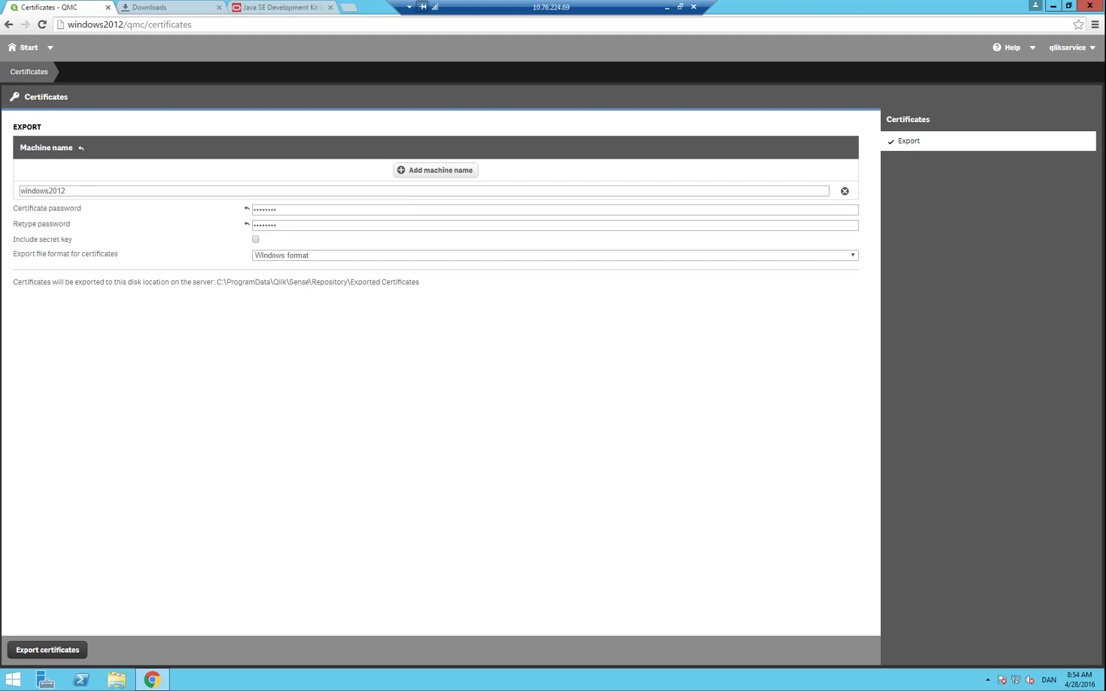
pyautogui.click(30, 652)
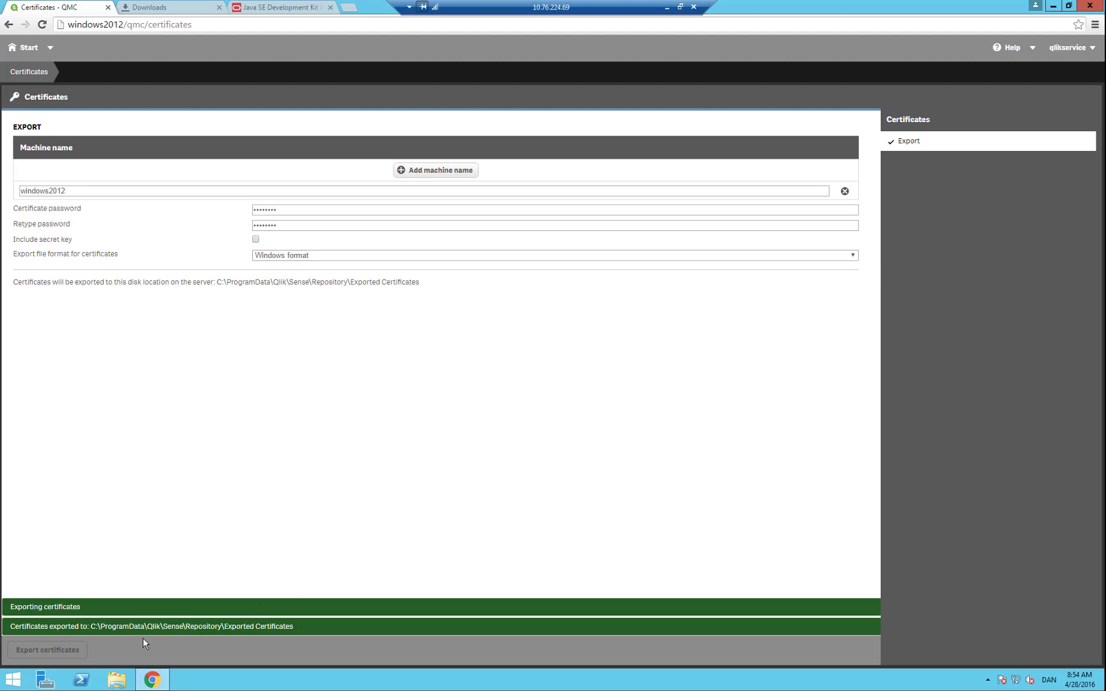
# Step: Export the windows2012 certificates again as Platform independent PEM-format and select the export folder path
pyautogui.click(854, 261)
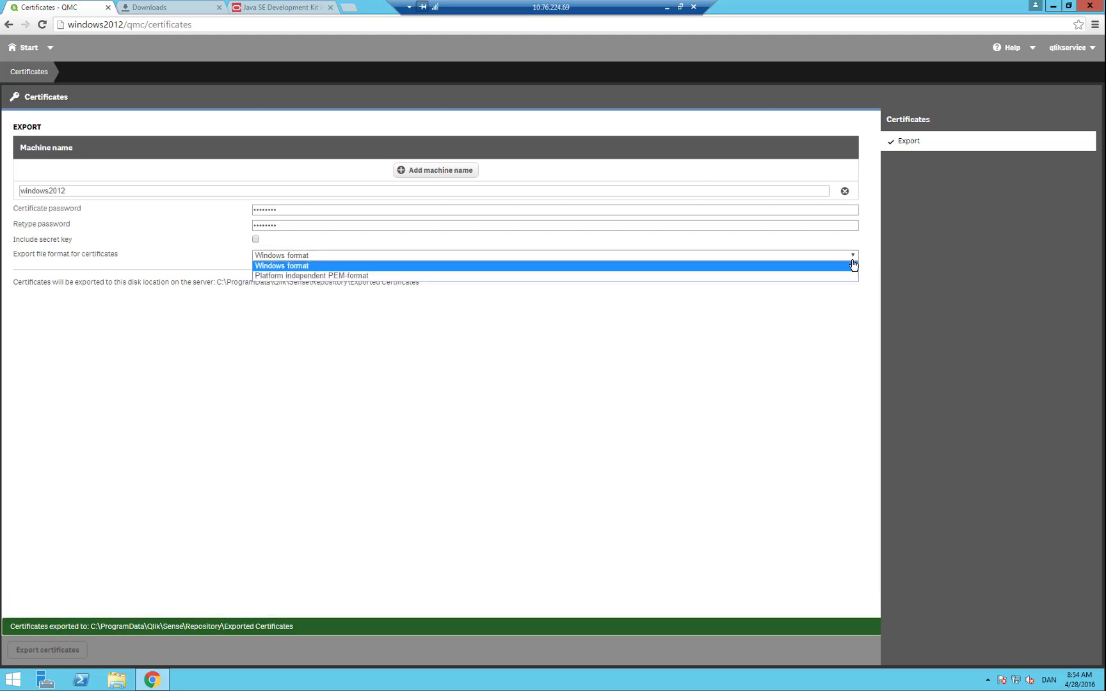
pyautogui.click(416, 277)
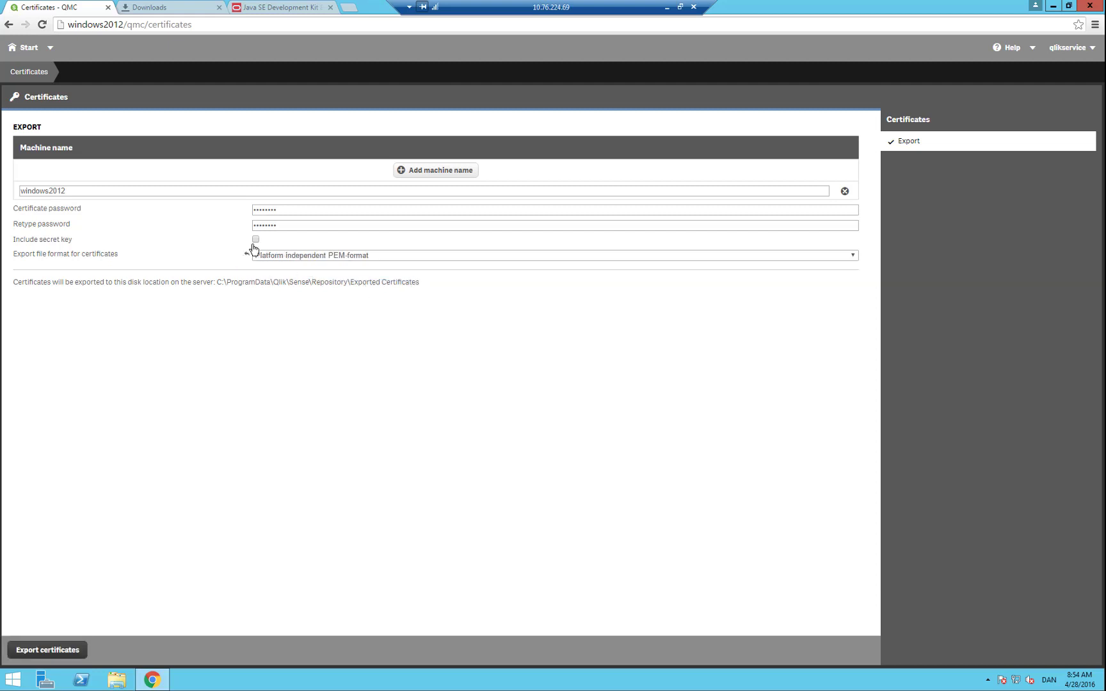
pyautogui.click(60, 653)
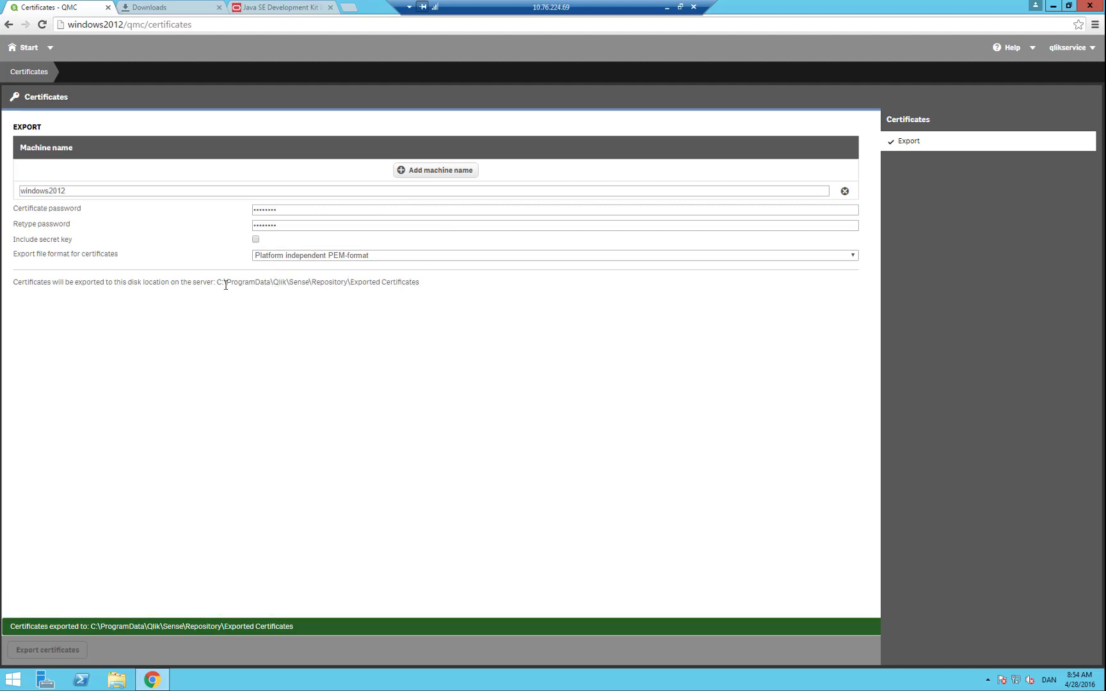
pyautogui.moveTo(218, 282); pyautogui.dragTo(435, 420)
pyautogui.hotkey('ctrl', 'c')
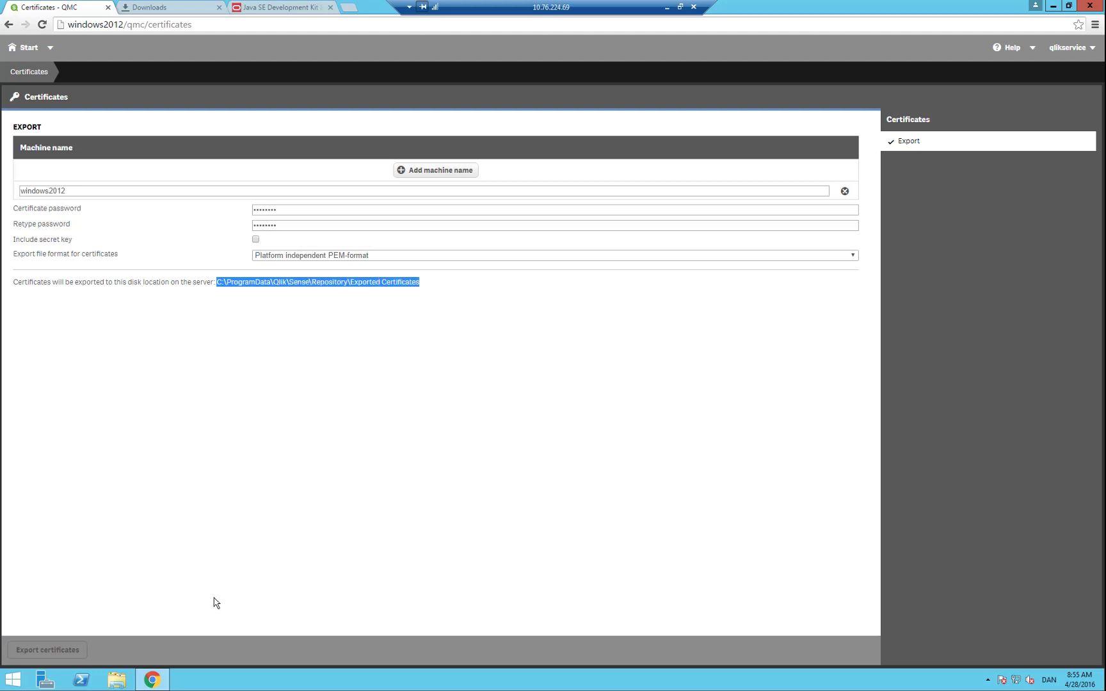
# Step: Go to the pasted Exported Certificates\windows2012 folder and select client.pfx and root.cer
pyautogui.click(119, 675)
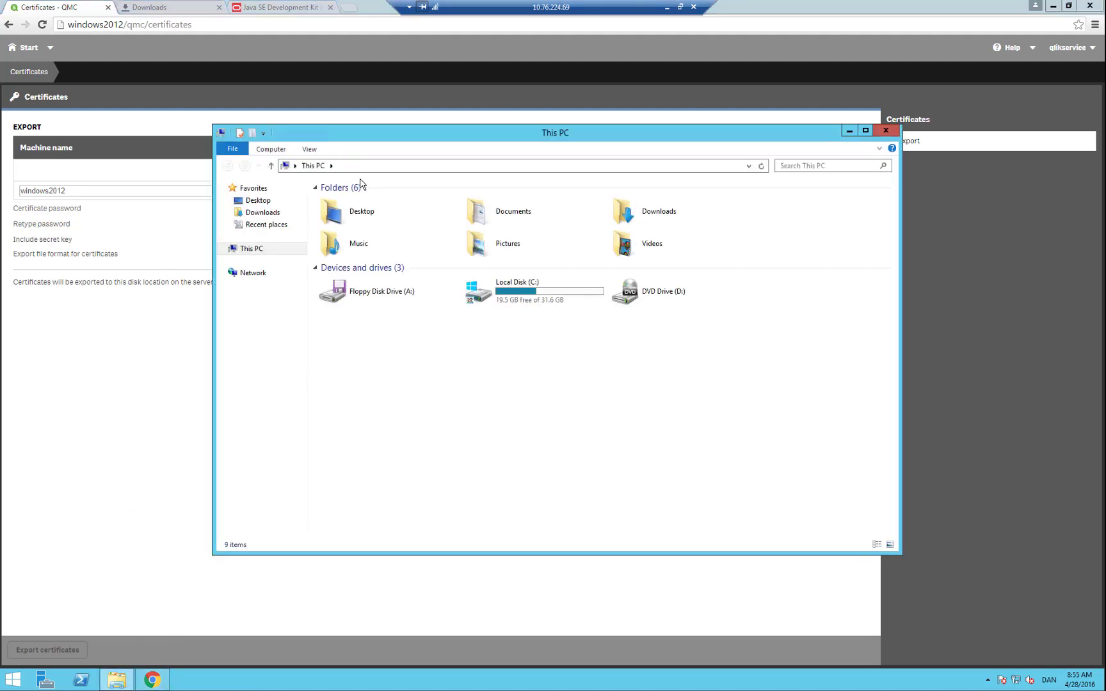
pyautogui.click(375, 167)
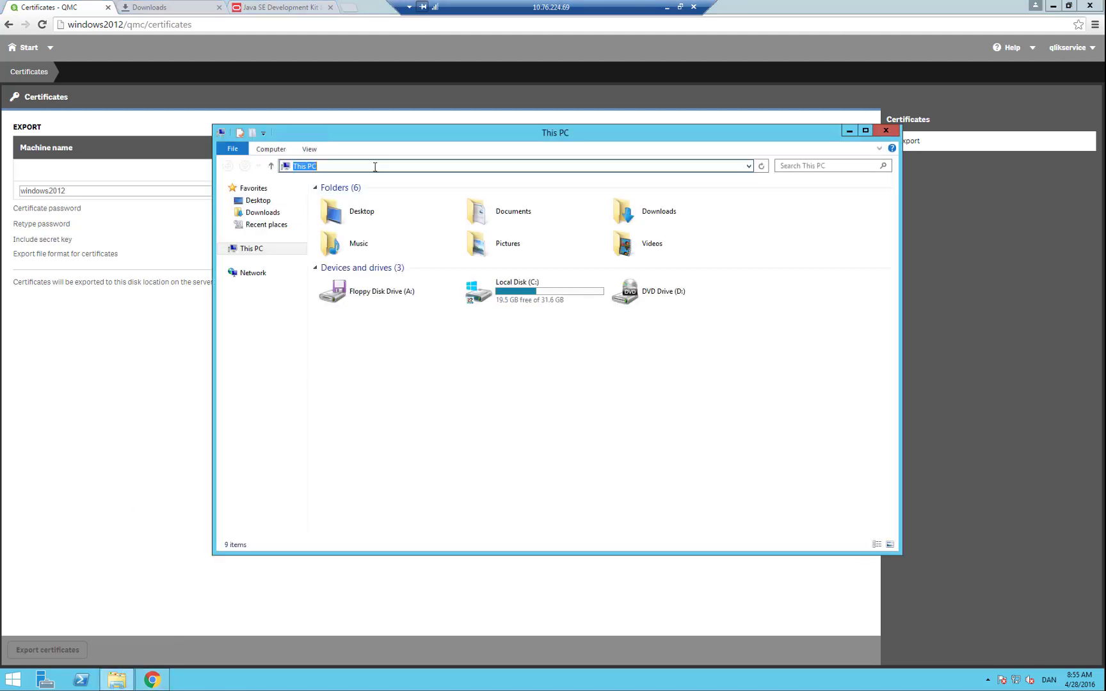
pyautogui.hotkey('ctrl', 'v')
pyautogui.press('Return')
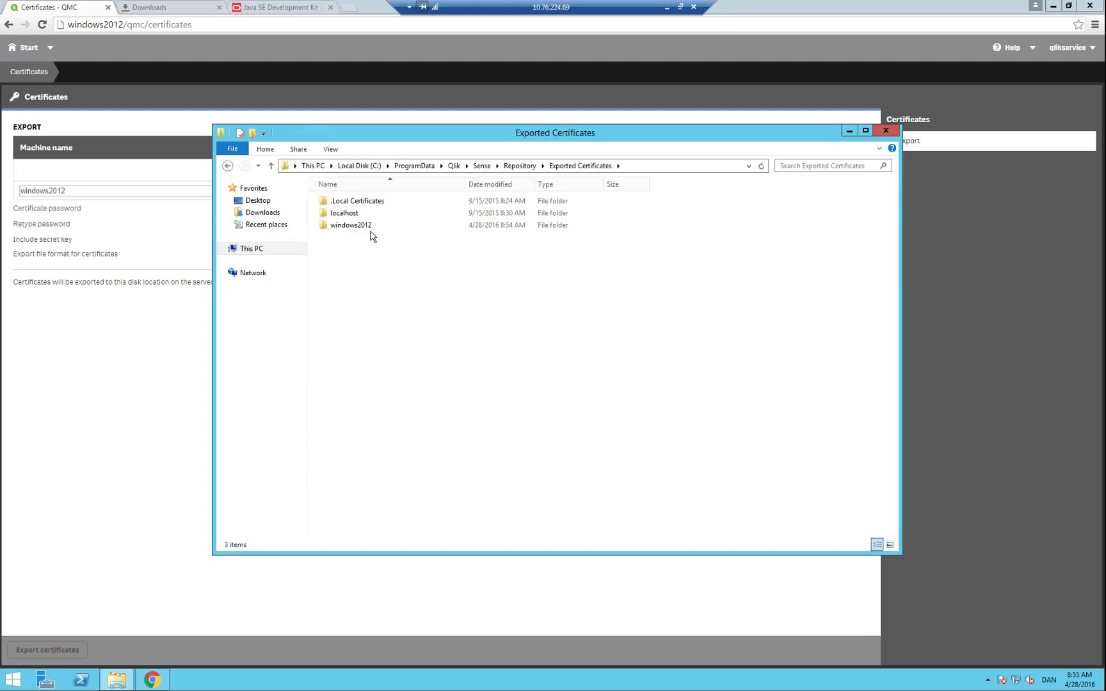
pyautogui.moveTo(370, 233)
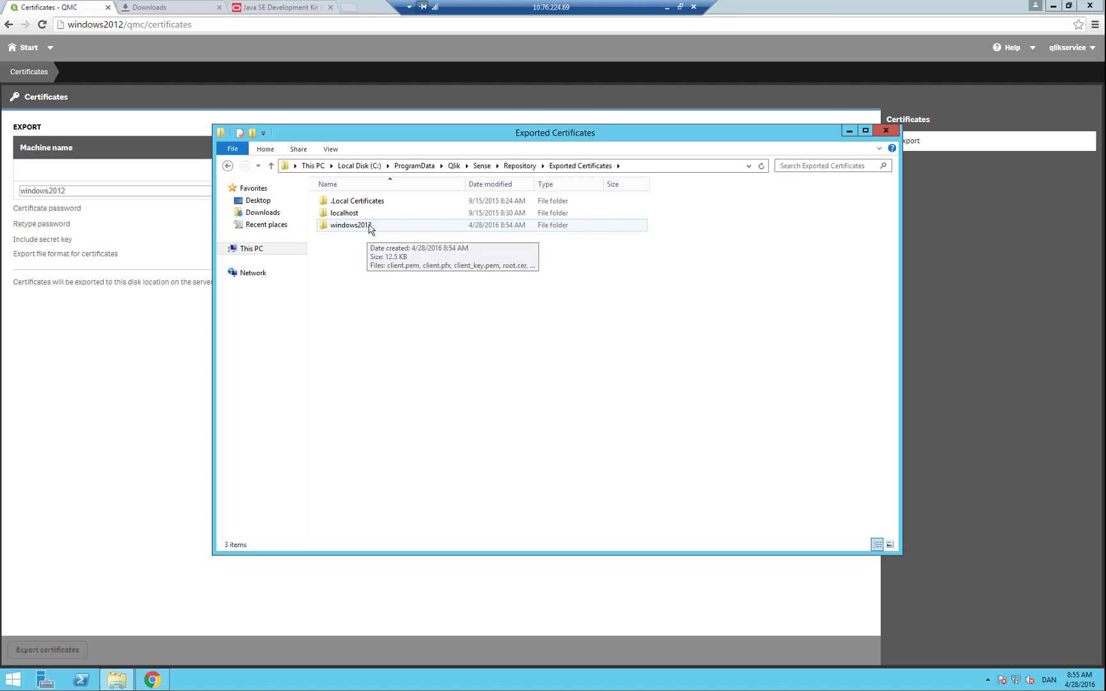
pyautogui.doubleClick(370, 229)
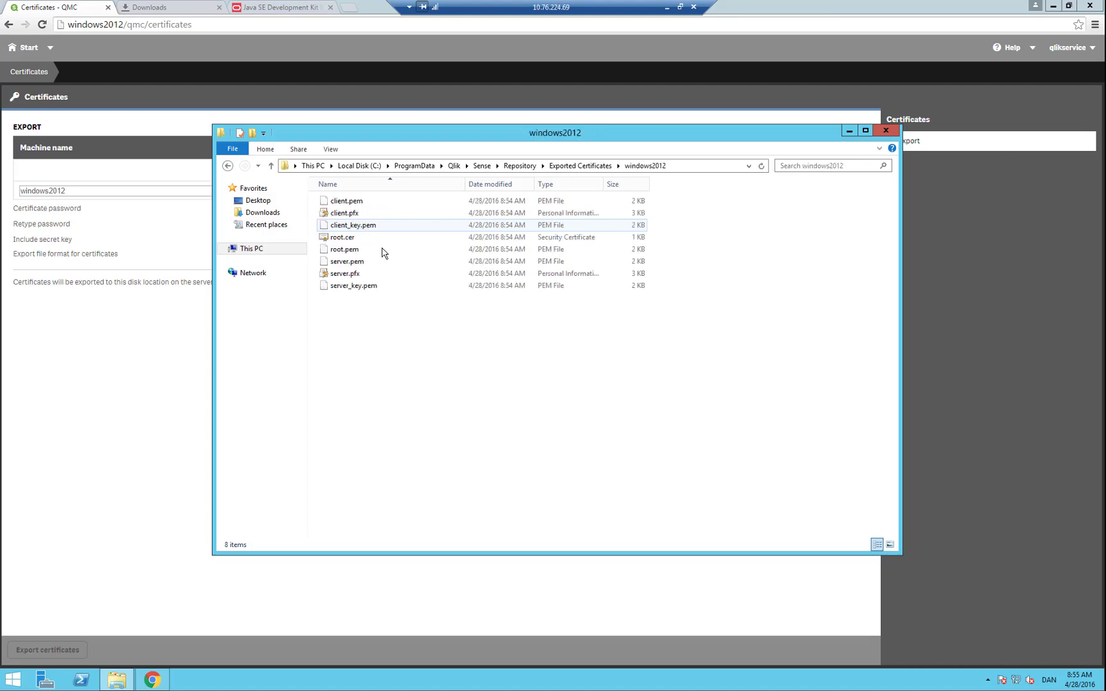
pyautogui.click(367, 213)
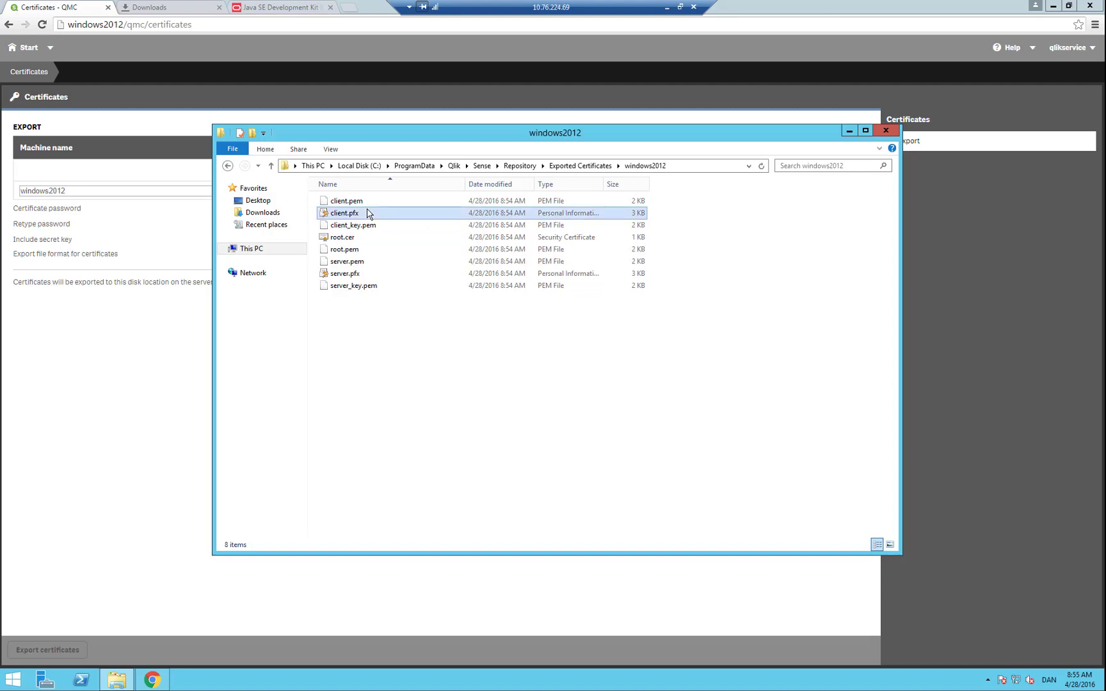
pyautogui.keyDown('ctrl'); pyautogui.click(360, 239); pyautogui.keyUp('ctrl')
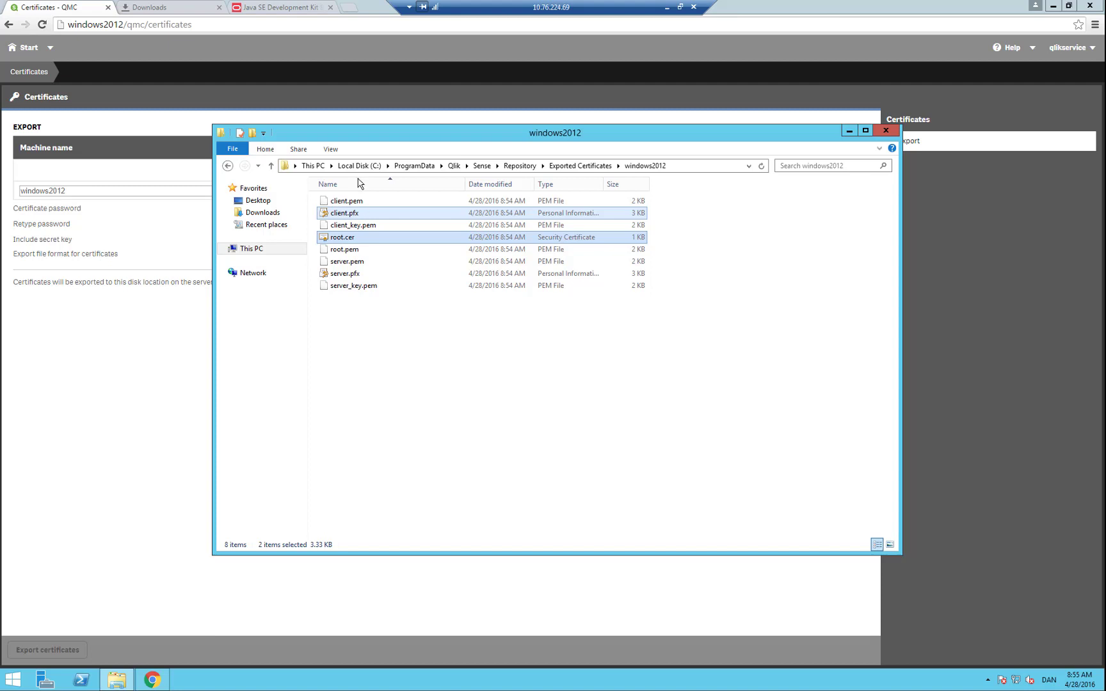
# Step: Copy client.pfx and root.cer into a newly created folder C:\java
pyautogui.rightClick(346, 215)
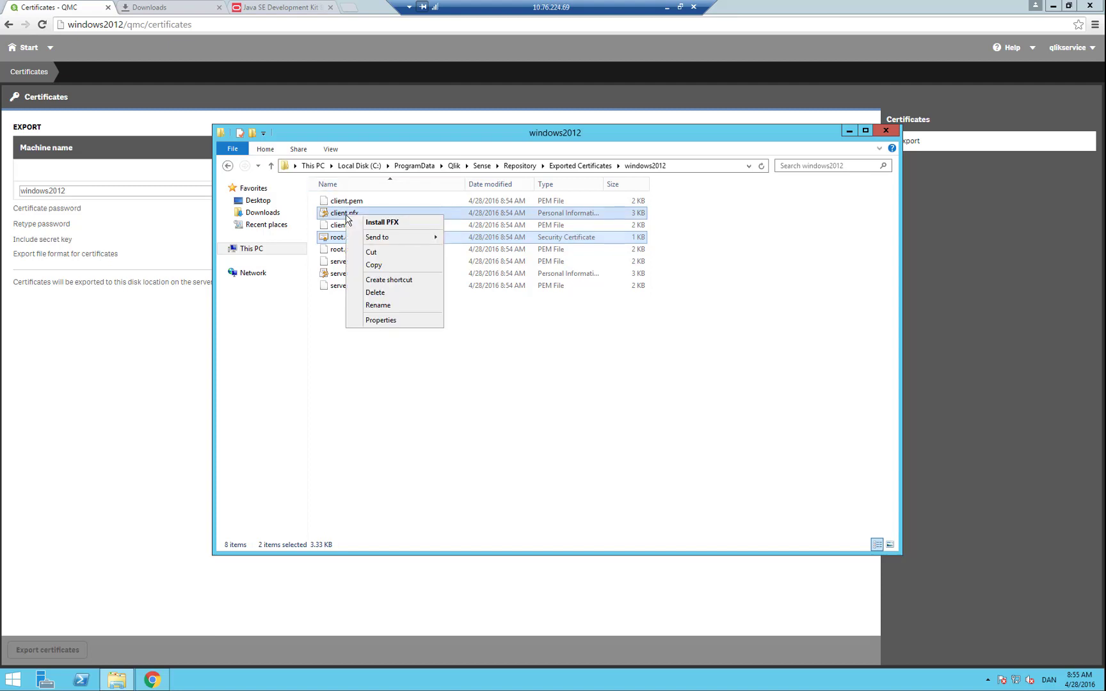
pyautogui.click(375, 266)
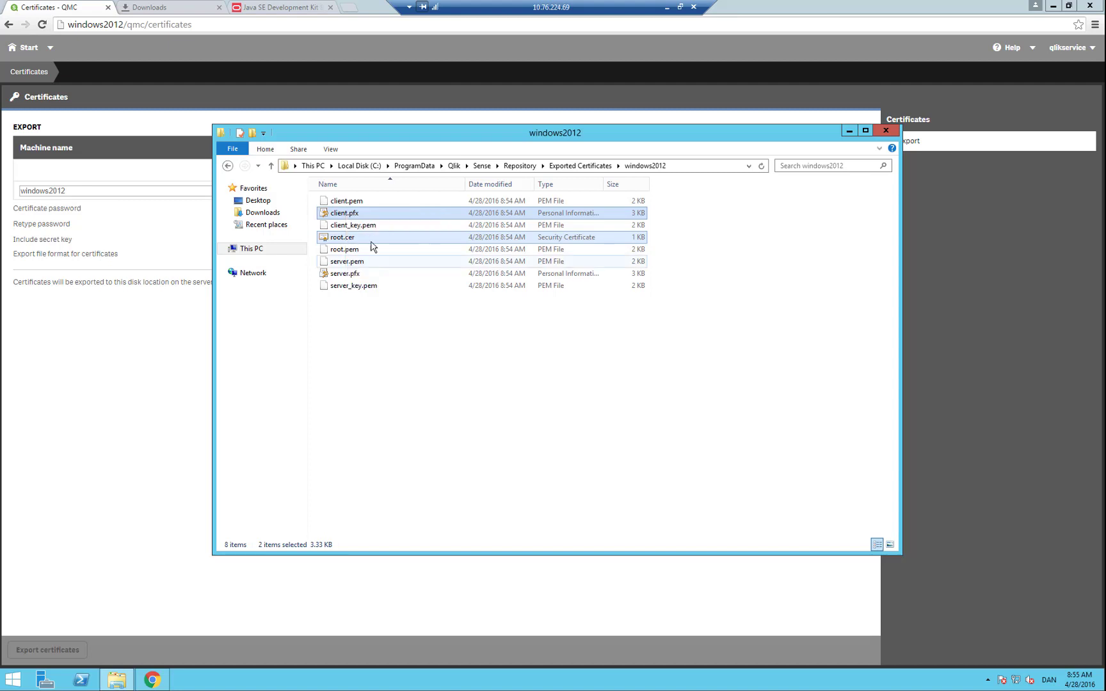
pyautogui.click(359, 167)
pyautogui.rightClick(392, 333)
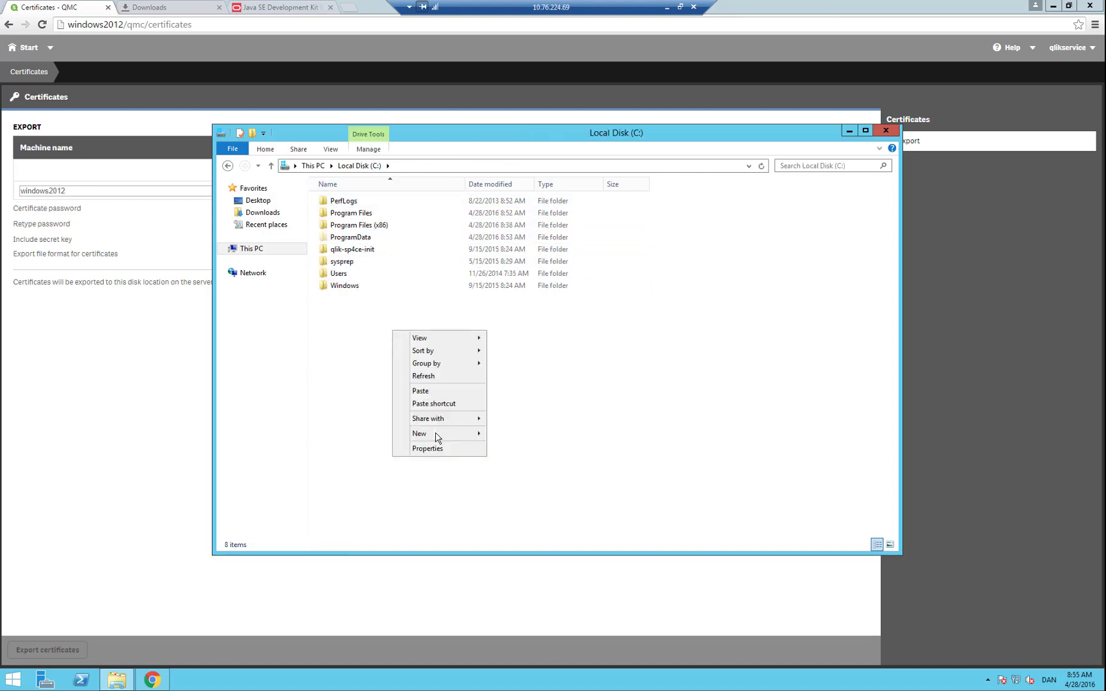
pyautogui.moveTo(462, 437)
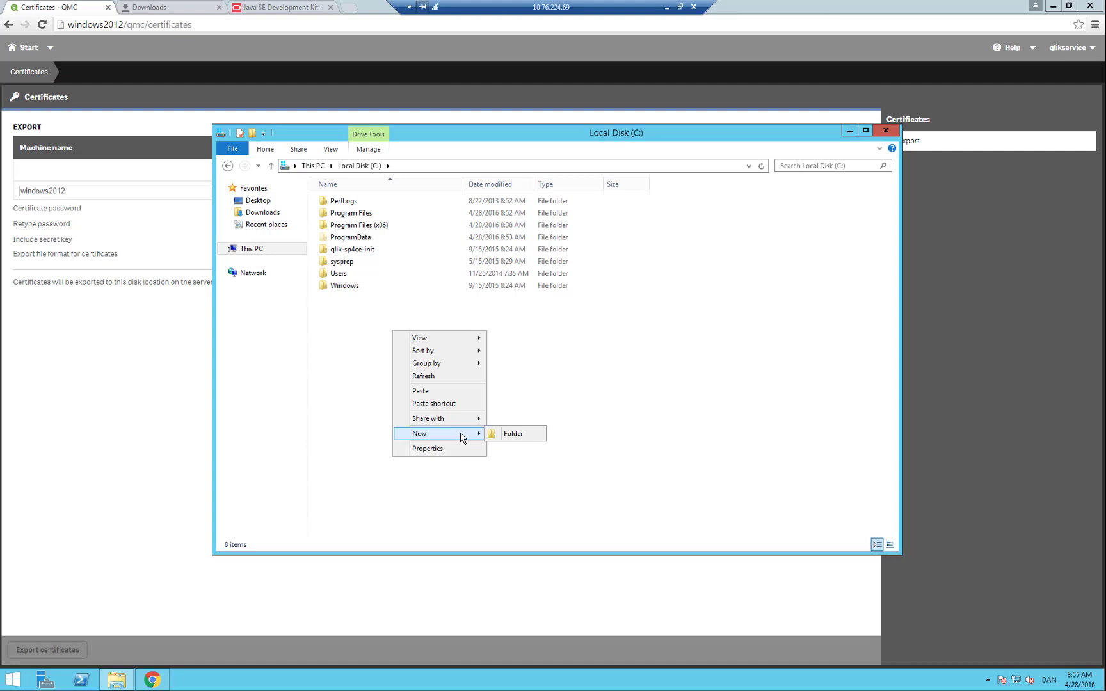
pyautogui.click(504, 439)
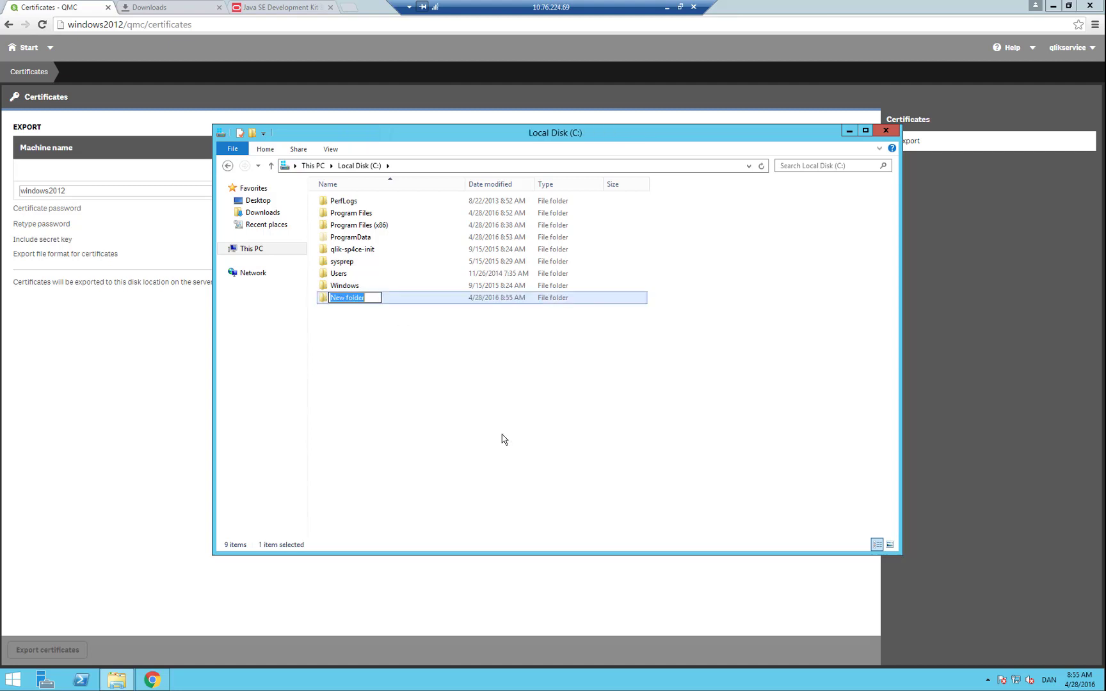
pyautogui.write('java')
pyautogui.press('Return')
pyautogui.press('Return')
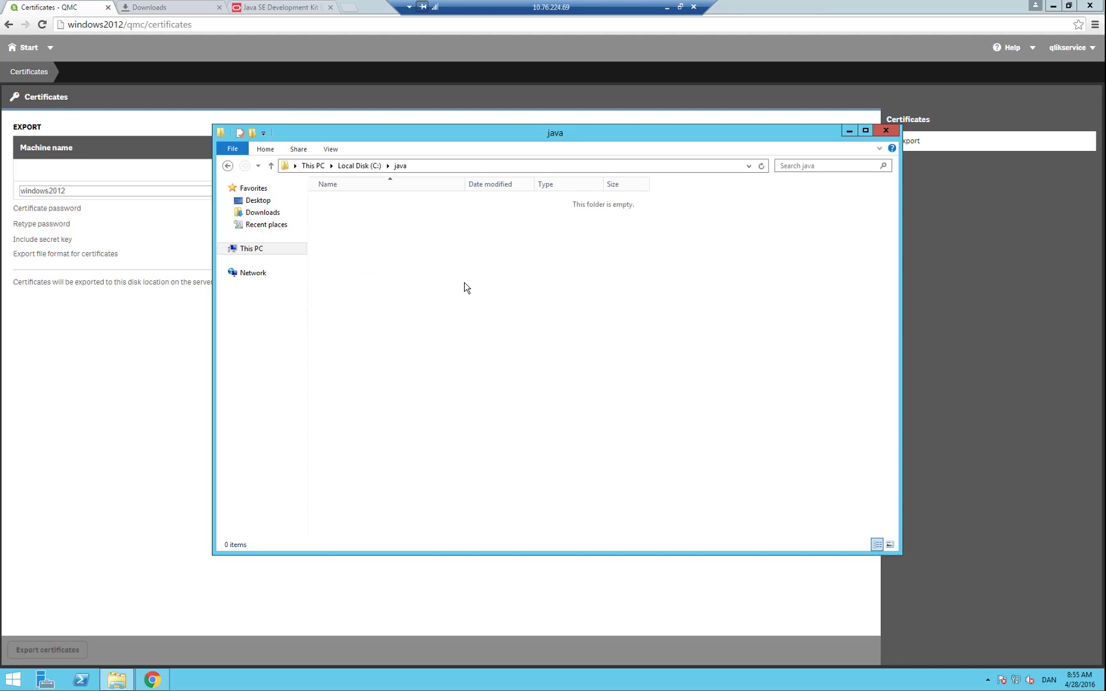
pyautogui.hotkey('ctrl', 'v')
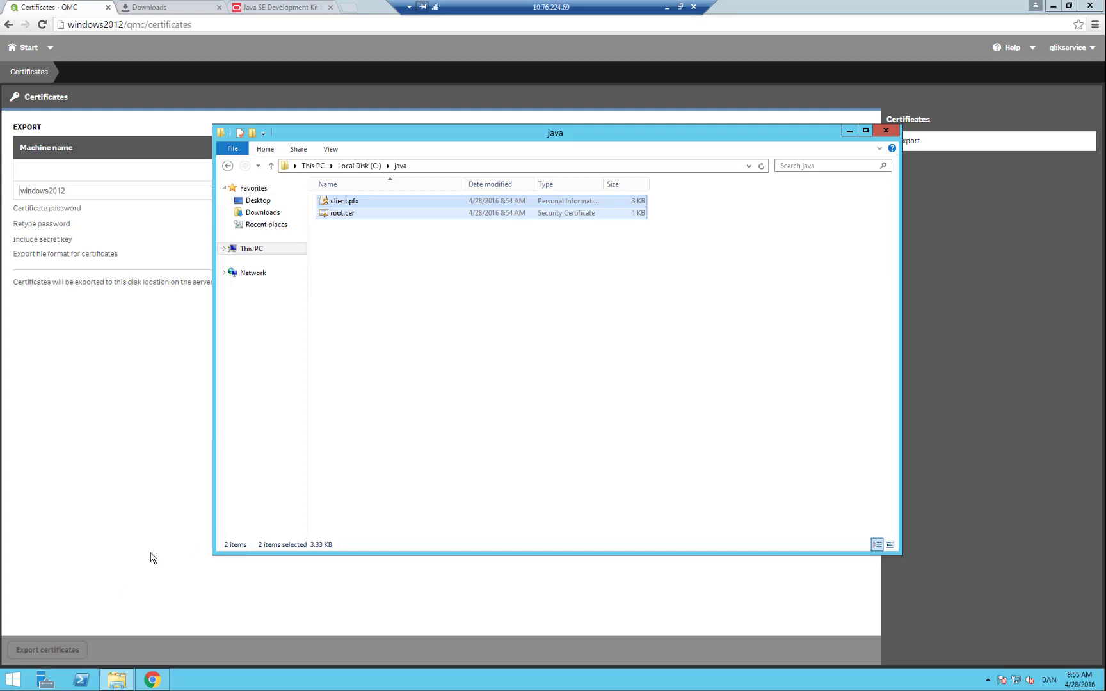
pyautogui.press('super')
# Step: Launch Notepad and browse Explorer to C:\Program Files\Java\jdk1.8.0_91\bin
pyautogui.write('notepad')
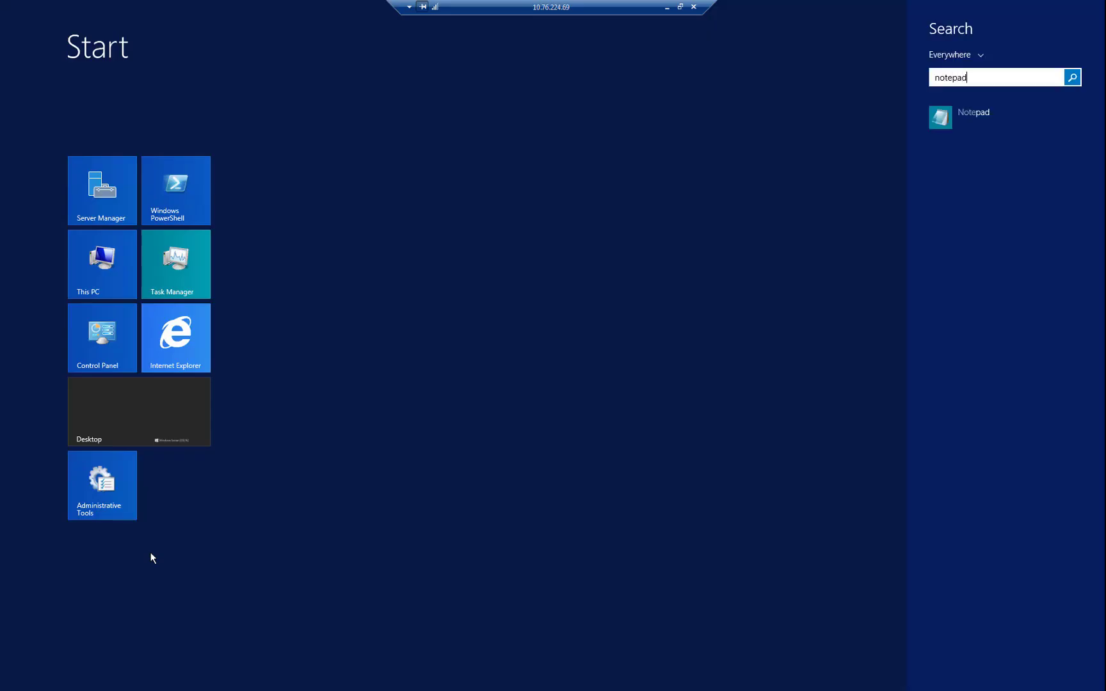
pyautogui.press('Return')
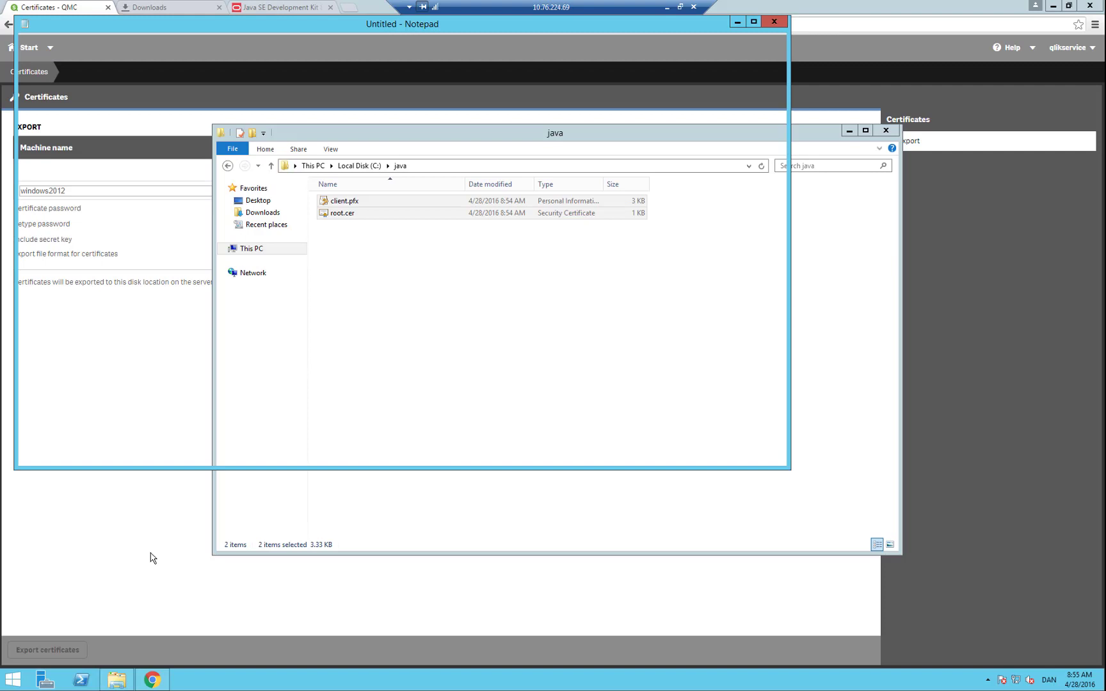
pyautogui.click(117, 680)
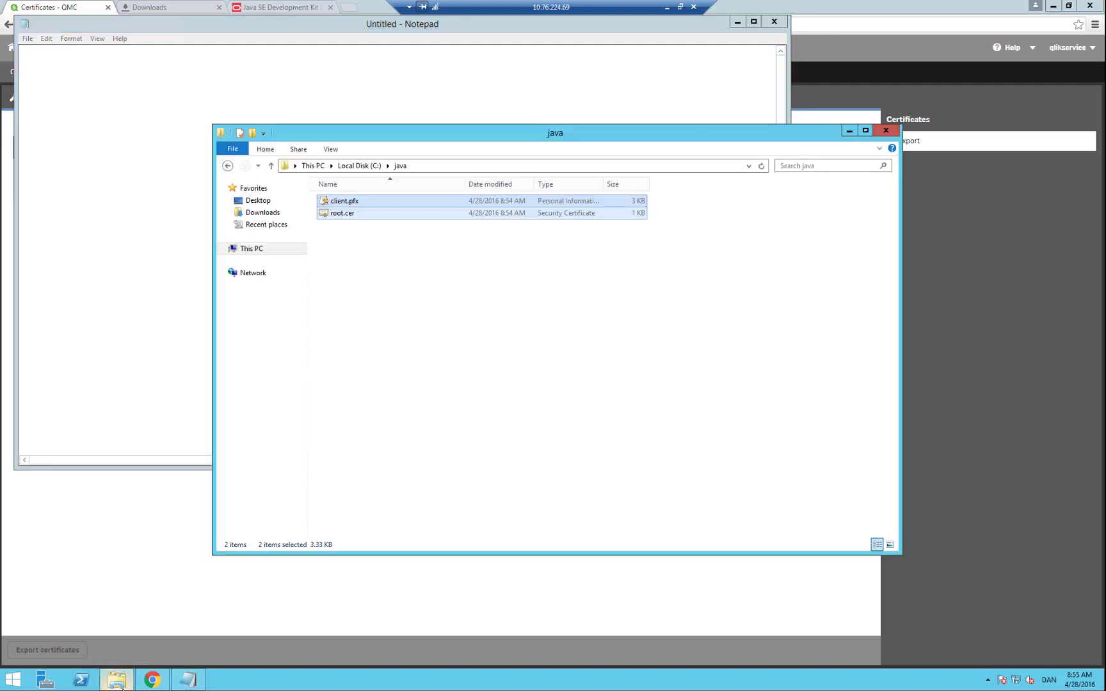
pyautogui.click(345, 166)
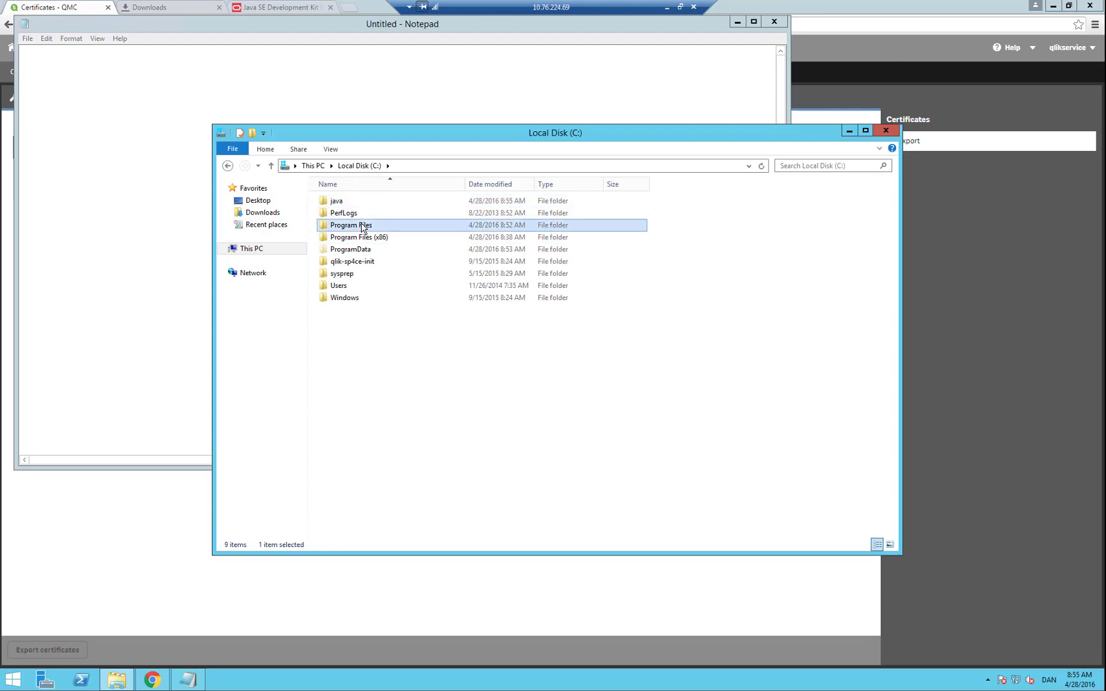
pyautogui.doubleClick(362, 228)
pyautogui.doubleClick(362, 226)
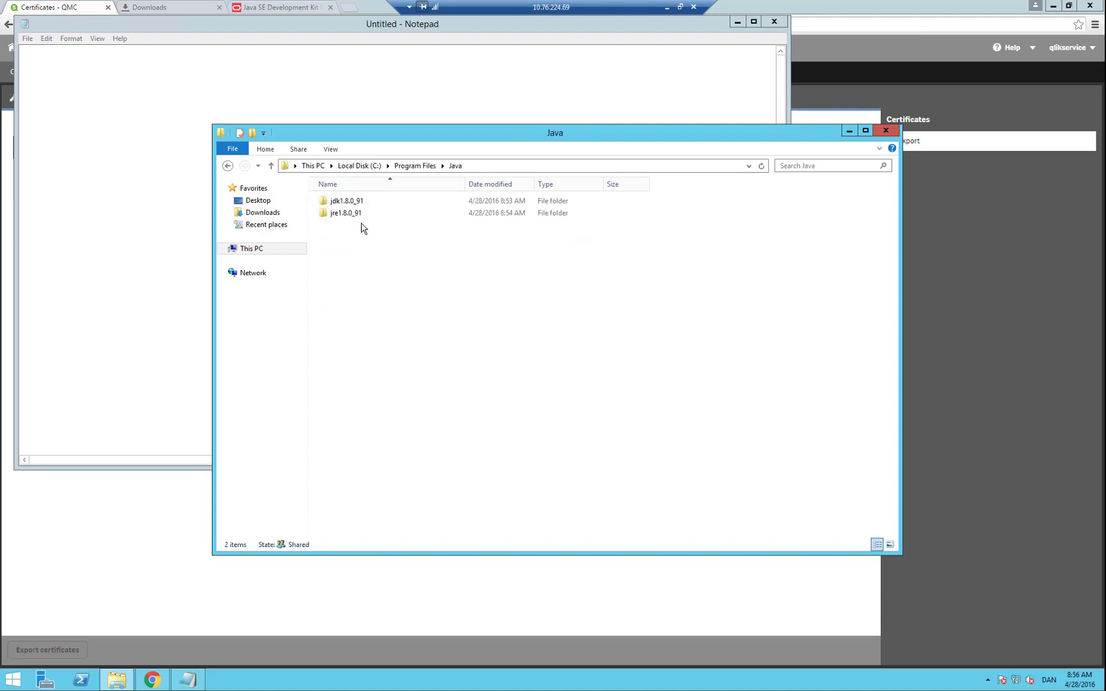
pyautogui.doubleClick(355, 202)
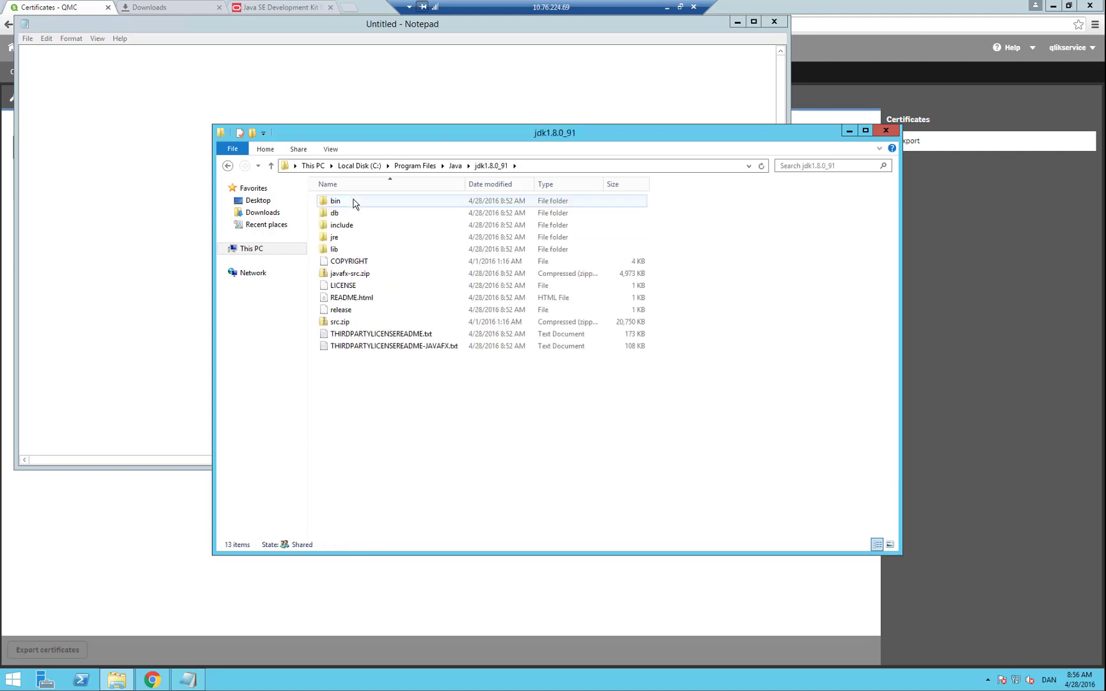
pyautogui.click(355, 203)
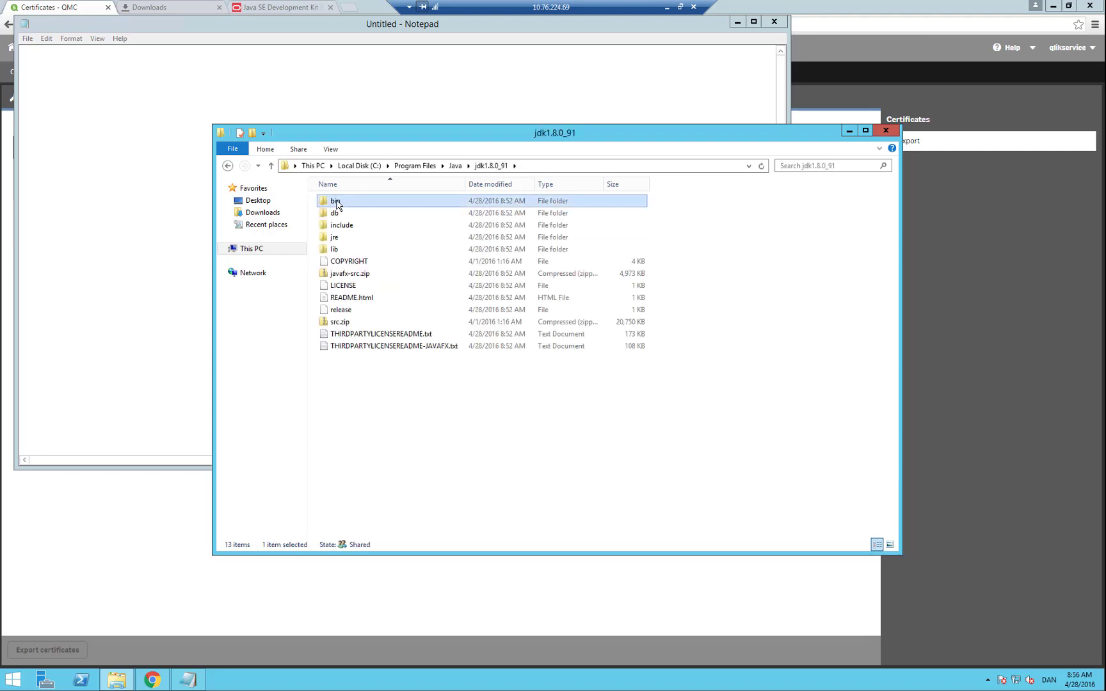
pyautogui.doubleClick(328, 202)
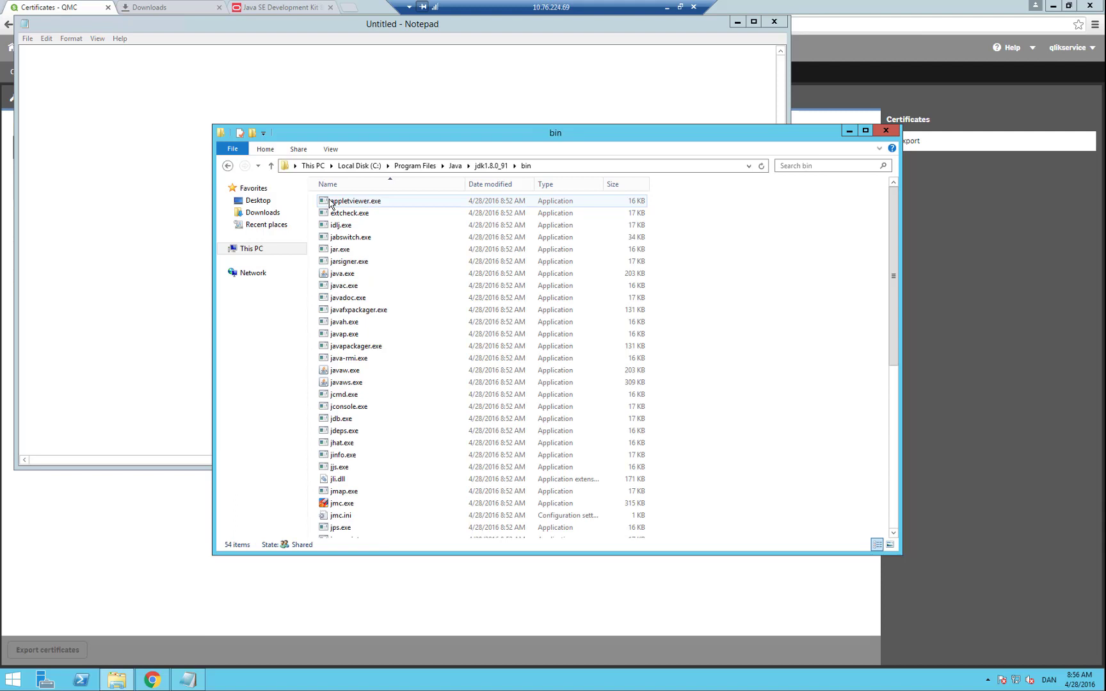
# Step: Copy the bin folder path C:\Program Files\Java\jdk1.8.0_91\bin into the Notepad document
pyautogui.click(546, 166)
pyautogui.hotkey('ctrl', 'c')
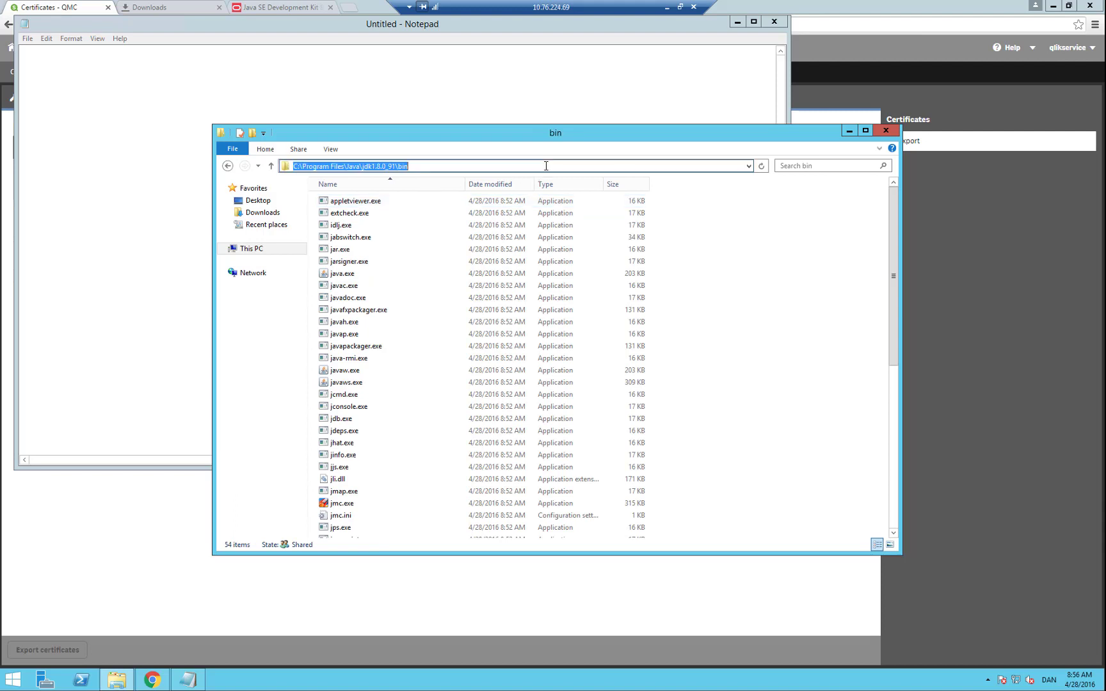
pyautogui.click(163, 71)
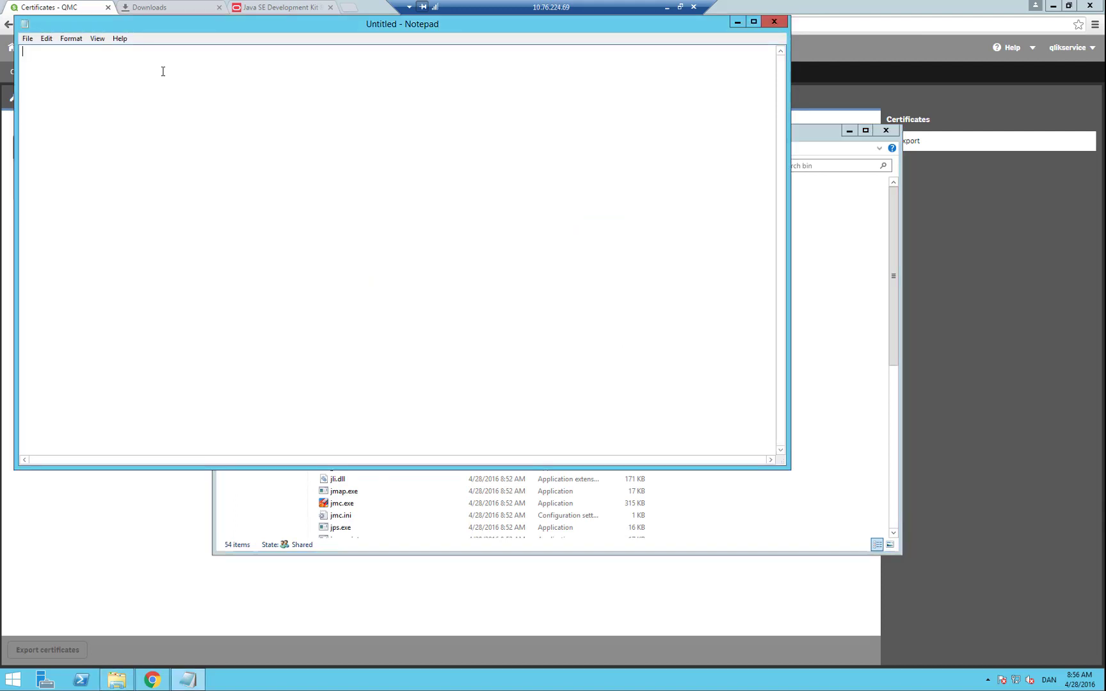
pyautogui.hotkey('ctrl', 'v')
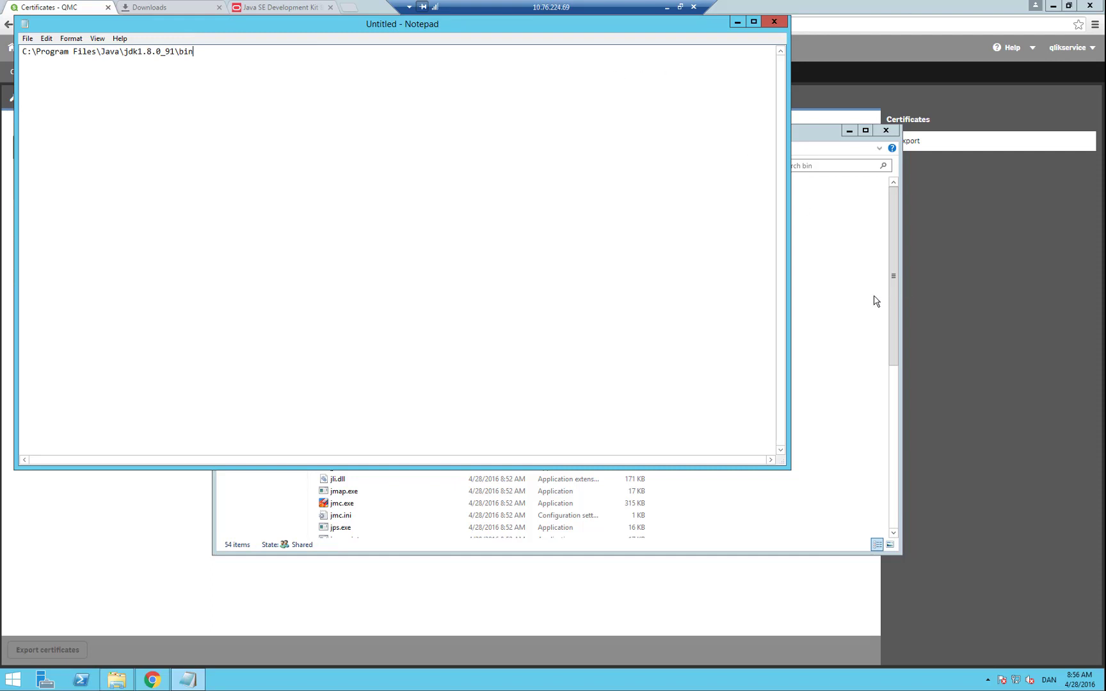
# Step: Create a new virtual proxy with Description and Prefix both set to custom
pyautogui.click(898, 142)
pyautogui.click(904, 135)
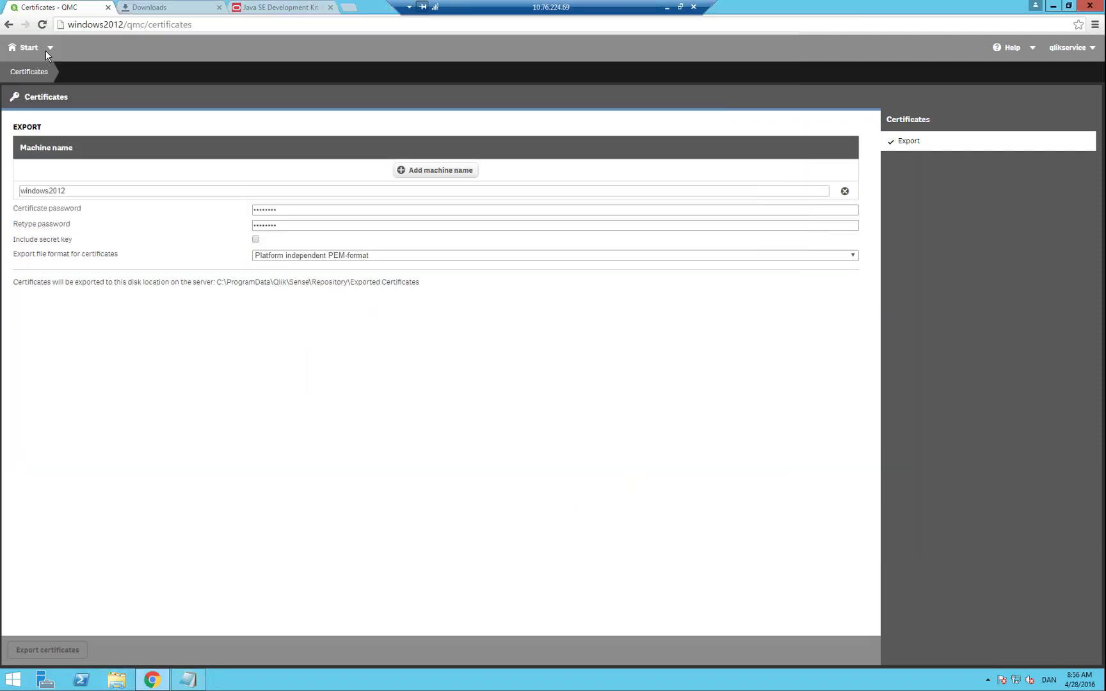
pyautogui.click(35, 51)
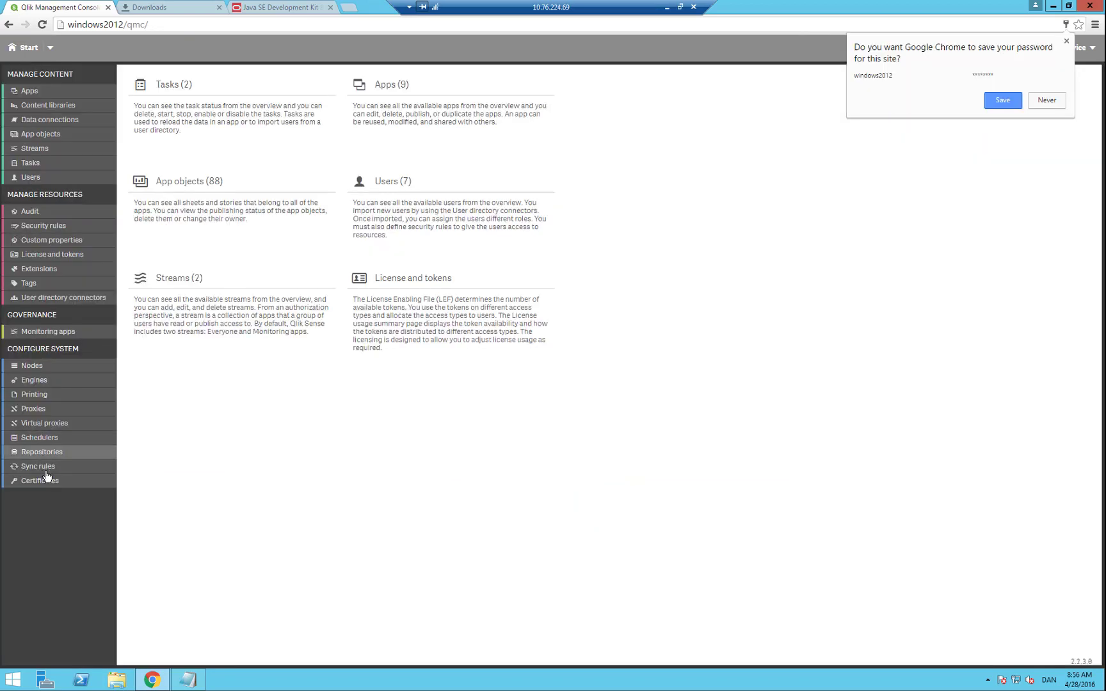
pyautogui.click(49, 427)
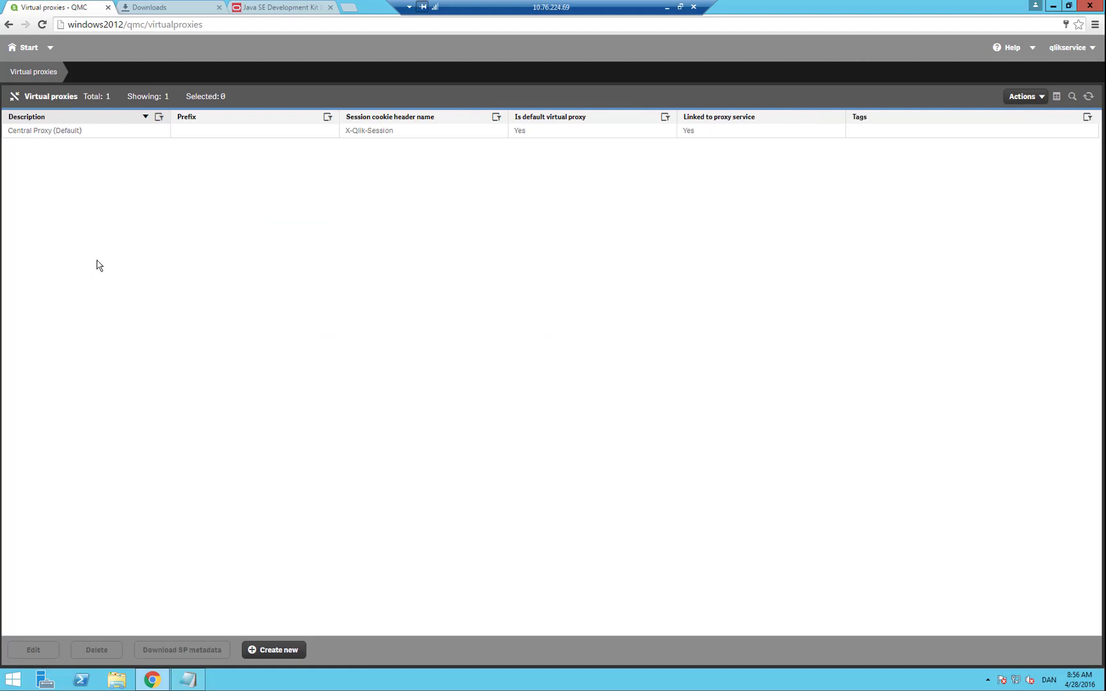
pyautogui.click(270, 651)
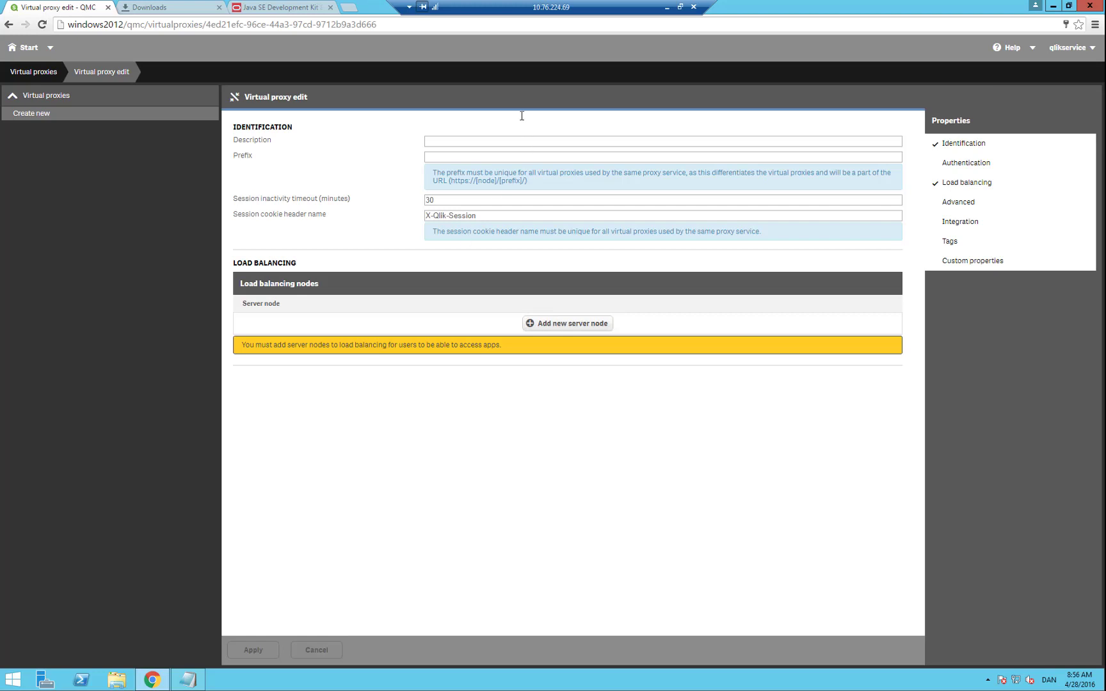
pyautogui.click(494, 140)
pyautogui.write('costumcu')
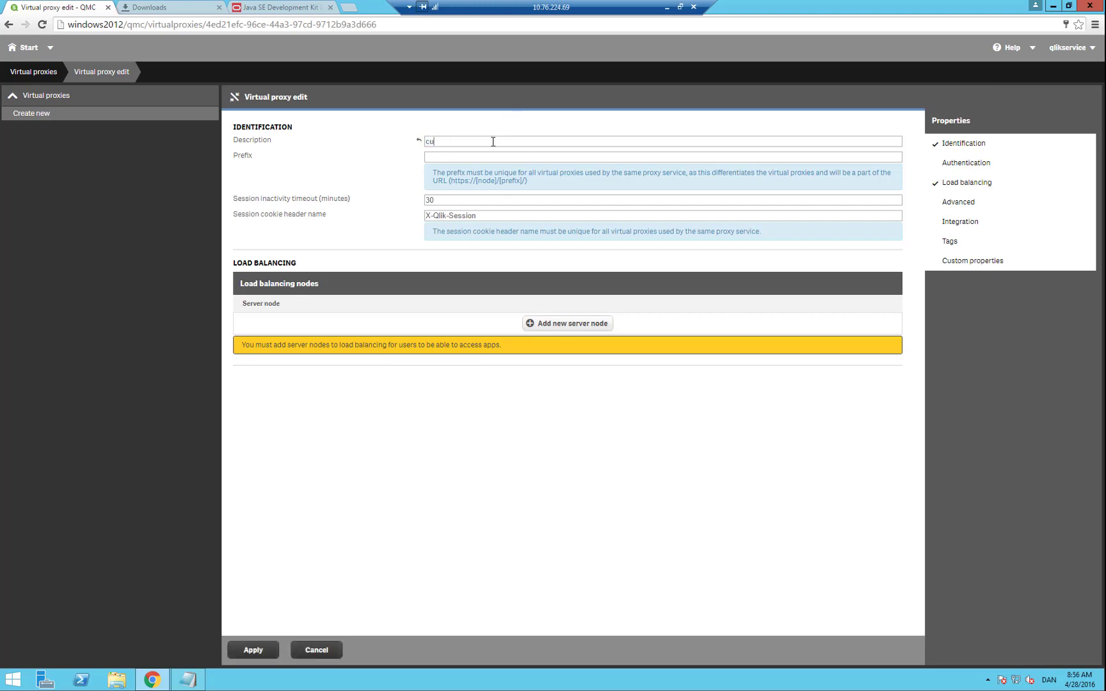
pyautogui.write('stom')
pyautogui.hotkey('ctrl', 'a')
pyautogui.hotkey('ctrl', 'c')
pyautogui.press('Tab')
pyautogui.hotkey('ctrl', 'v')
# Step: Add Central as load-balancing node, set cookie header to X-Qlik-Session-ticket, and apply
pyautogui.click(566, 322)
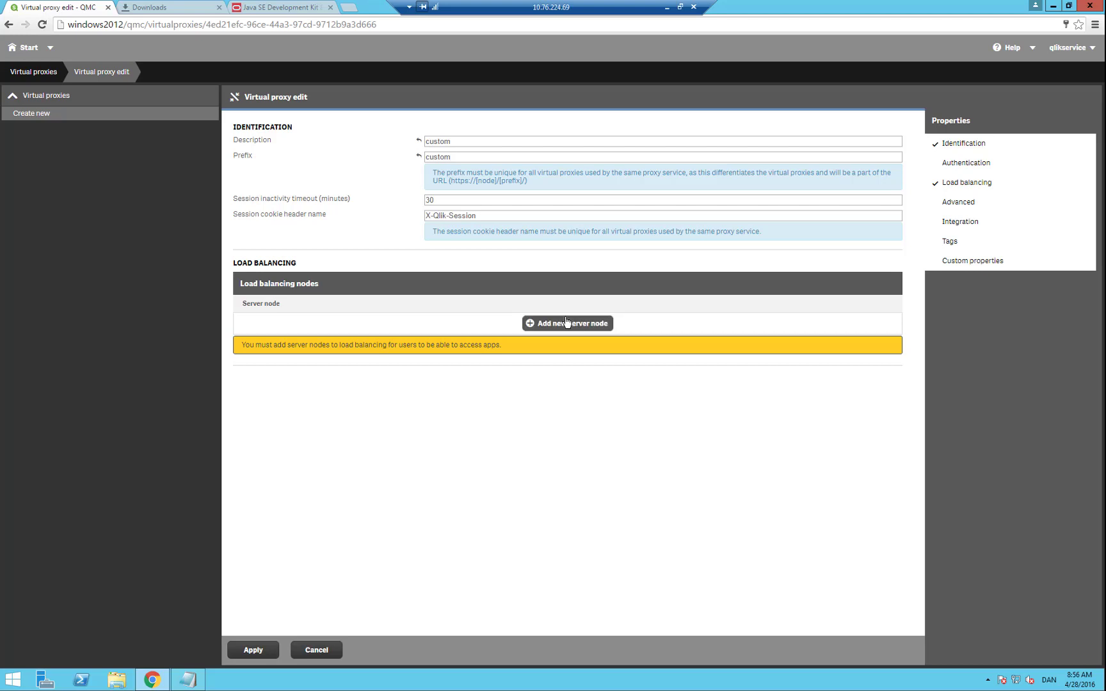
pyautogui.click(486, 286)
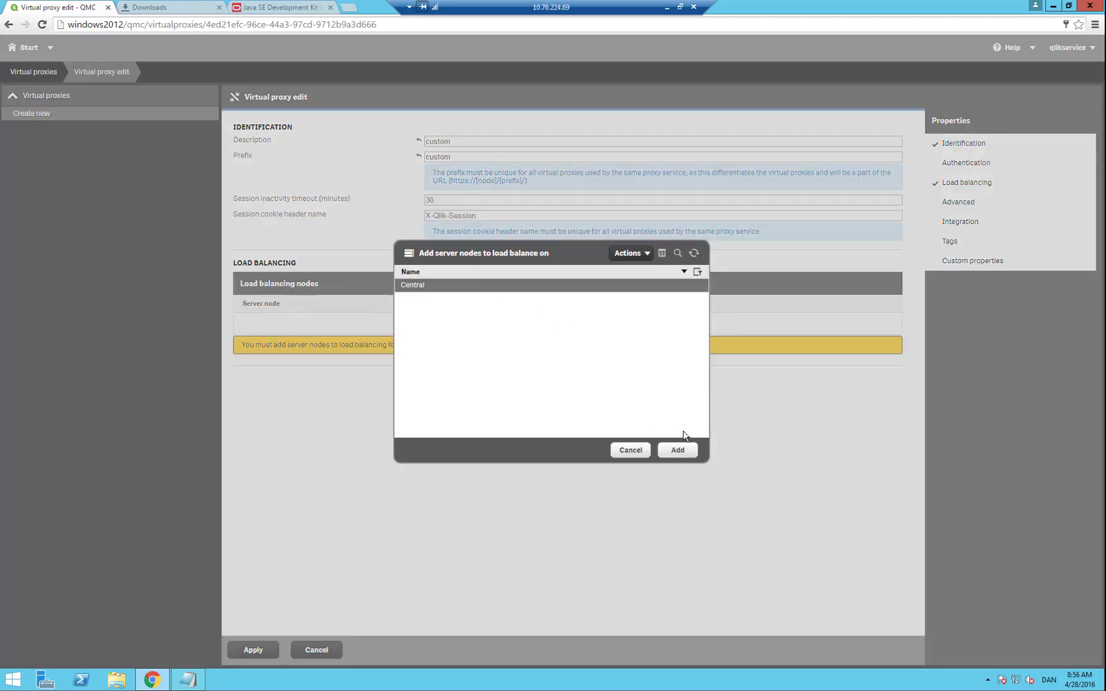
pyautogui.click(679, 450)
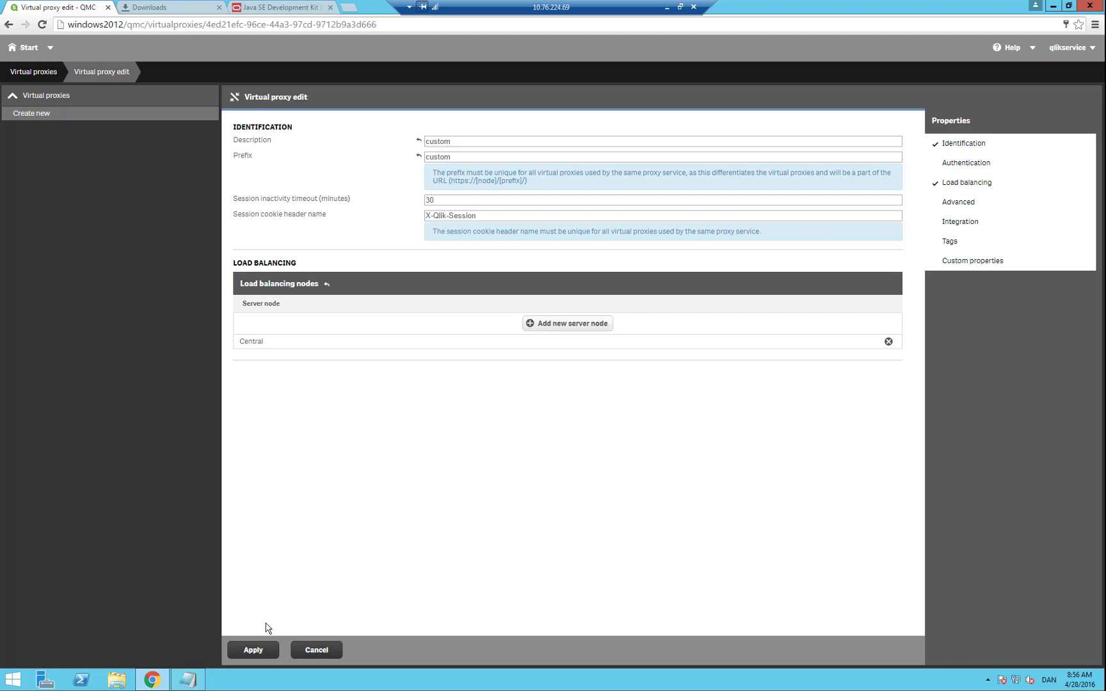
pyautogui.click(484, 221)
pyautogui.write('-ticket')
pyautogui.click(258, 648)
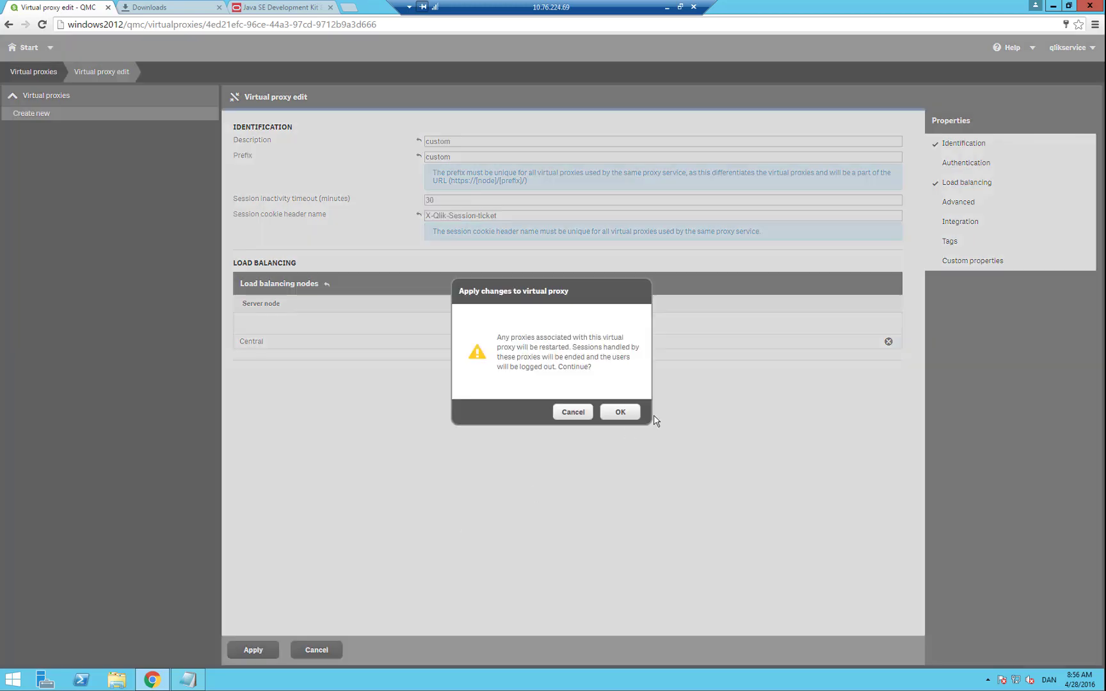
# Step: Confirm the proxy restart and link the custom virtual proxy to the Central proxy service
pyautogui.click(620, 413)
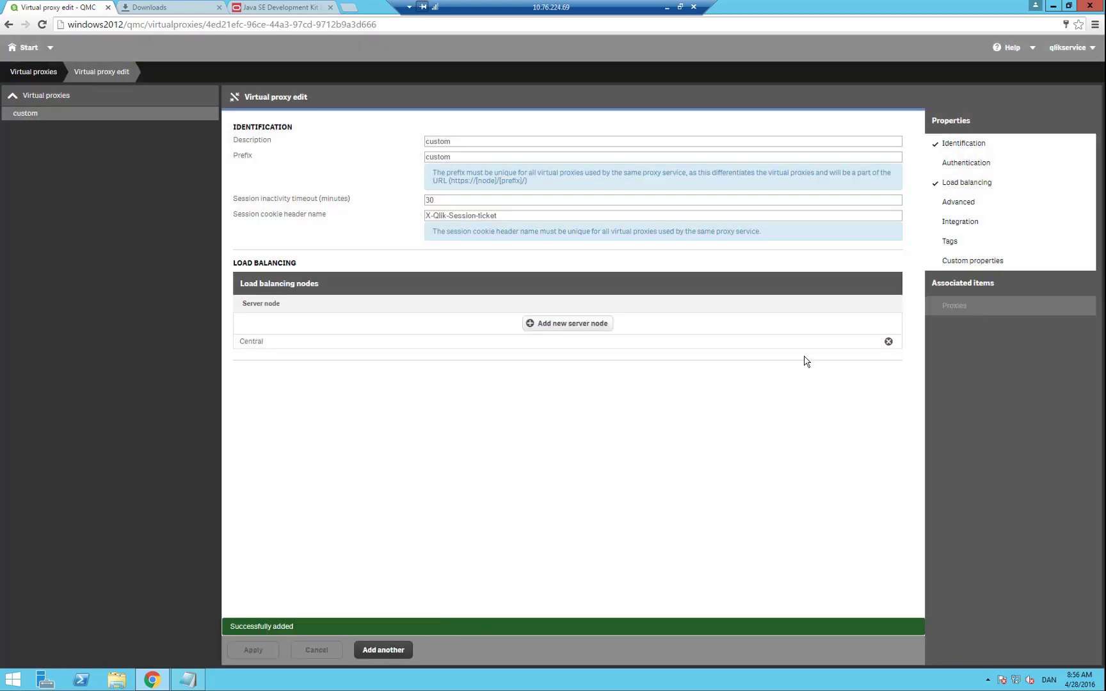
pyautogui.click(967, 307)
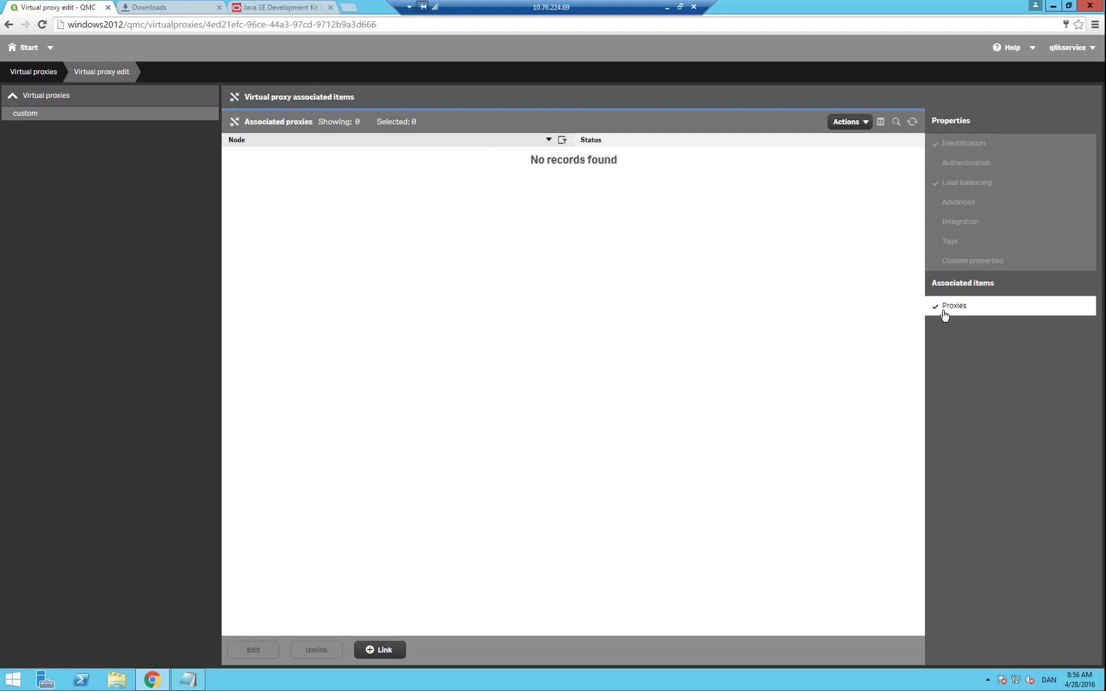
pyautogui.click(384, 651)
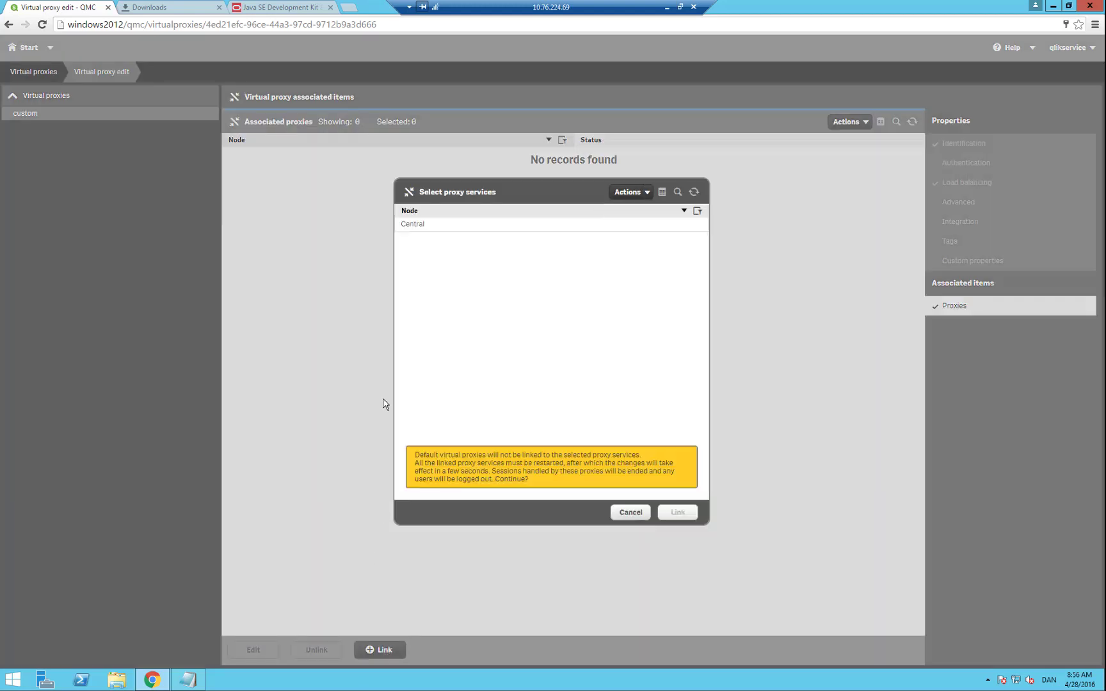
pyautogui.click(473, 228)
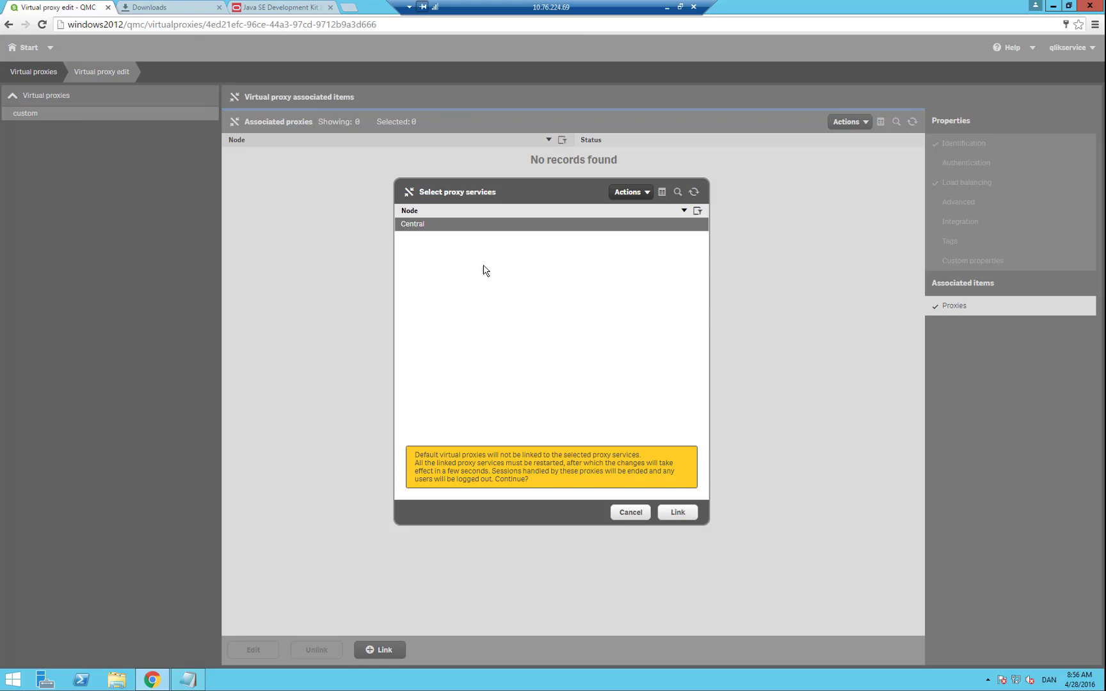
pyautogui.click(678, 513)
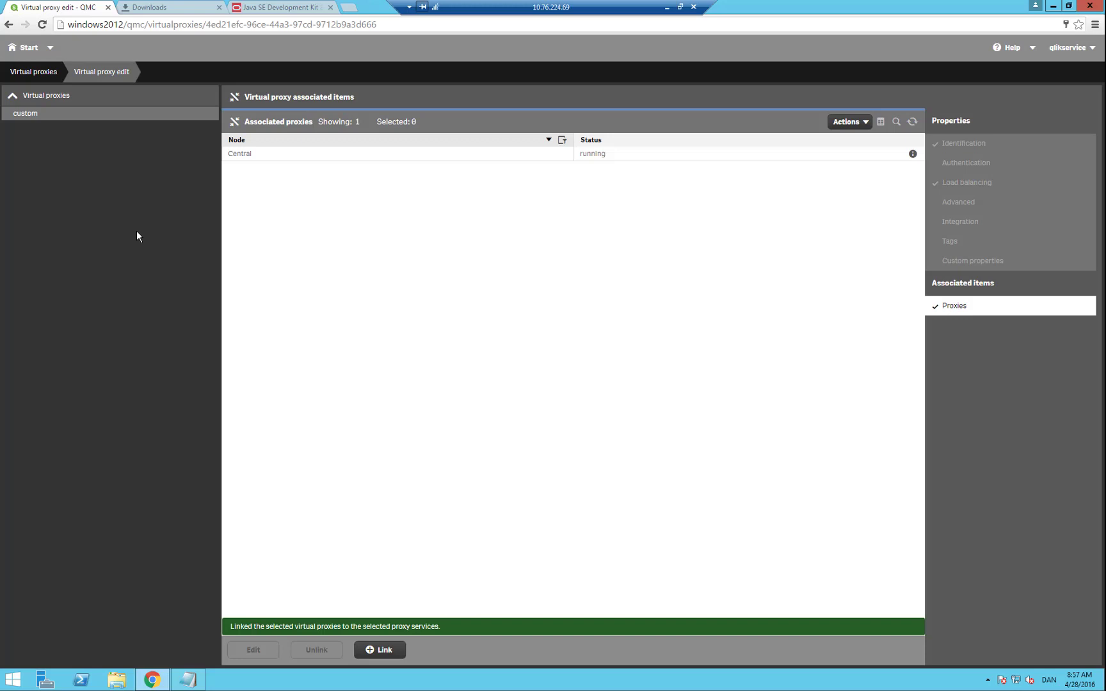
# Step: Start a new QMC session and check the Virtual proxies list shows custom as linked
pyautogui.click(34, 98)
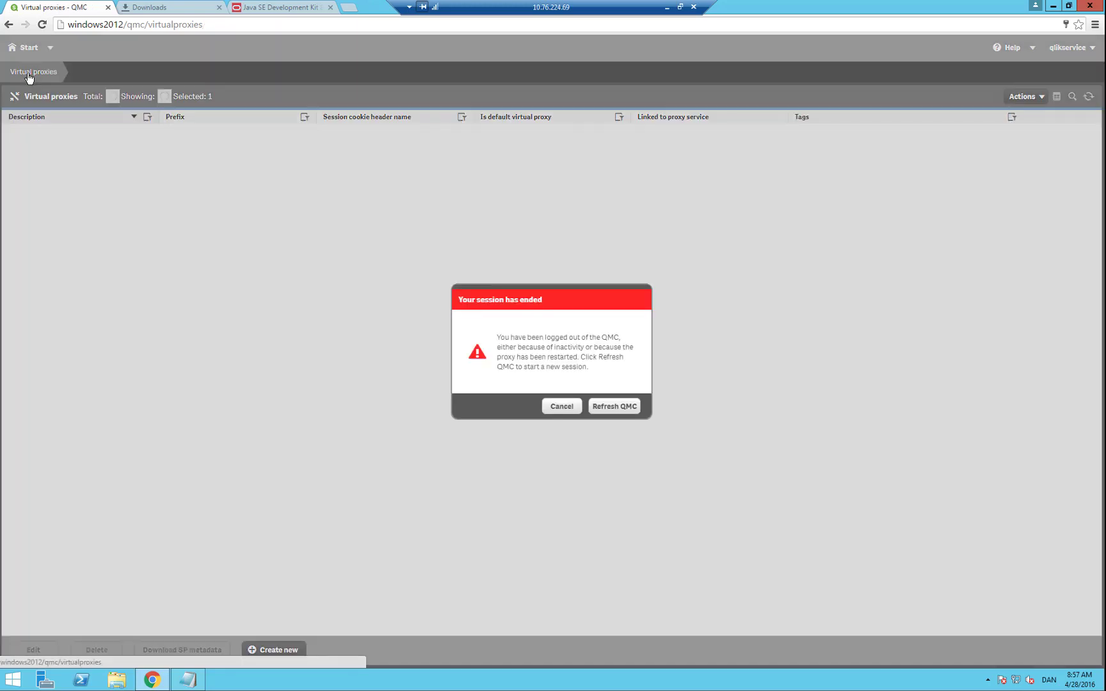
pyautogui.click(613, 409)
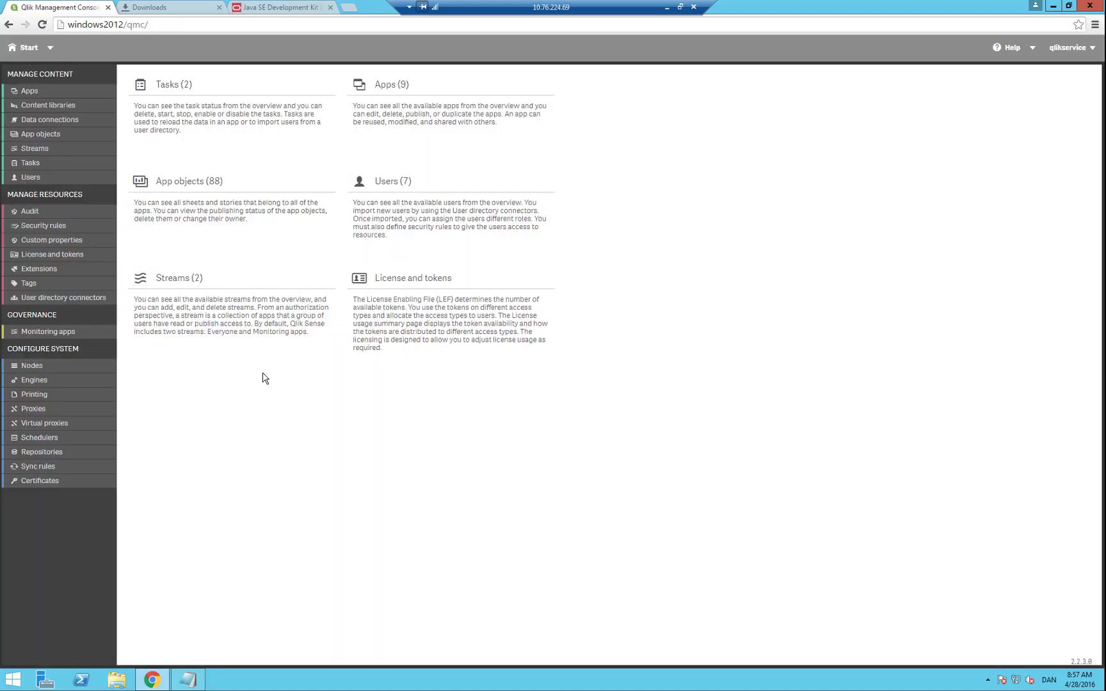
pyautogui.click(57, 426)
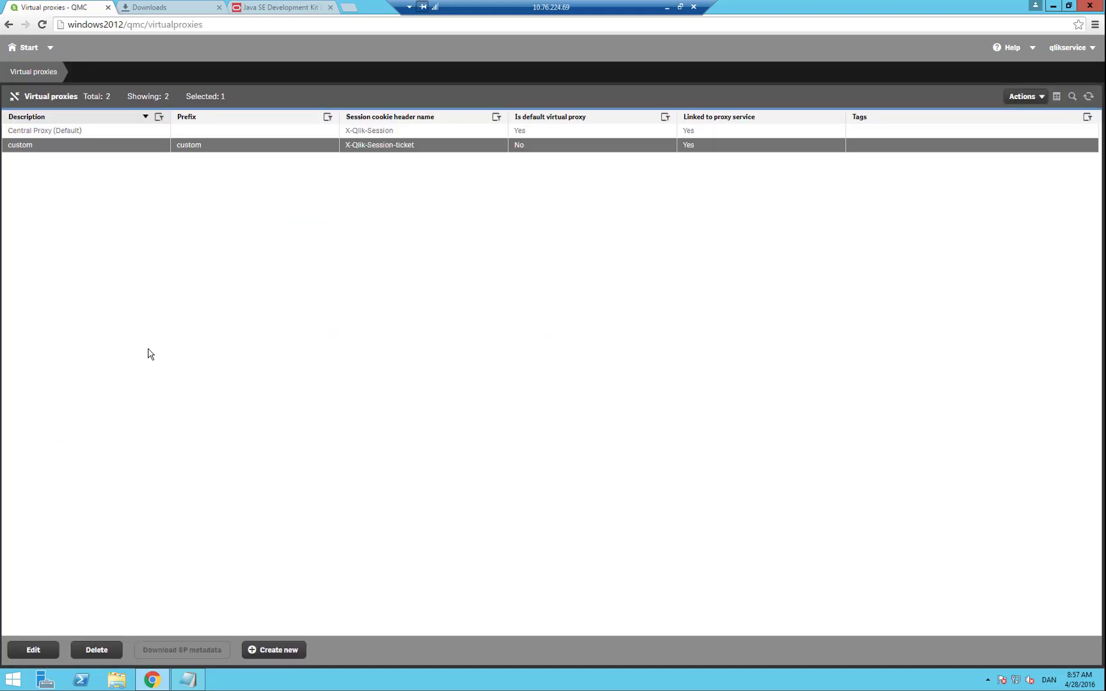
pyautogui.moveTo(190, 685)
# Step: Open Command Prompt, change to C:\java and list its files
pyautogui.press('super')
pyautogui.write('cmd')
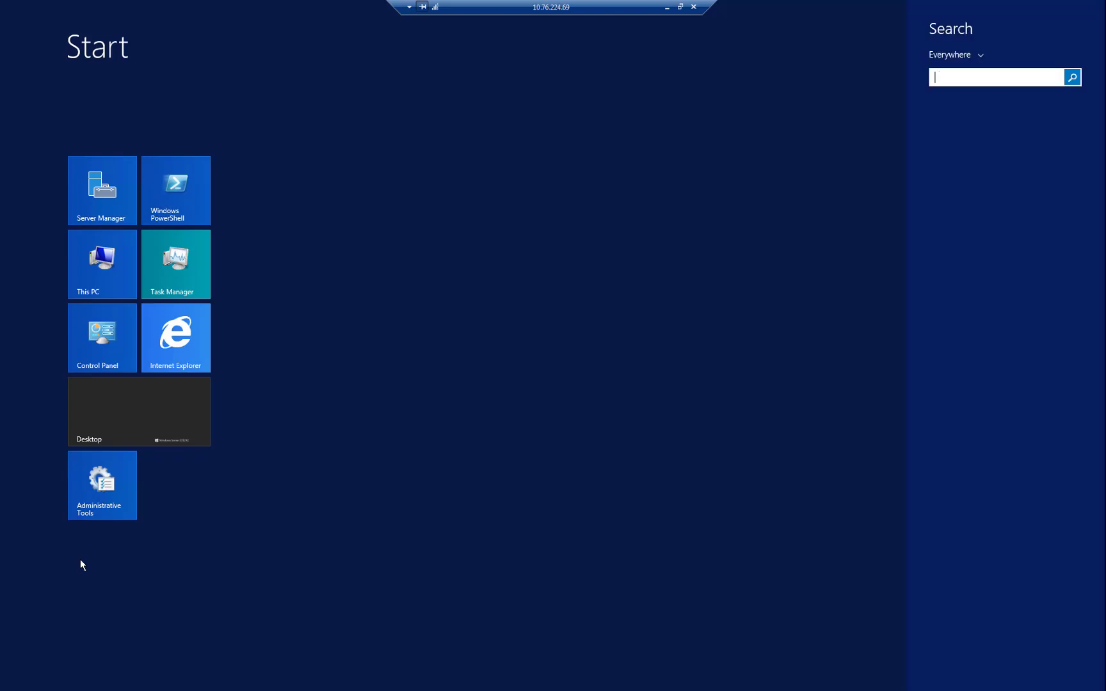
pyautogui.press('Return')
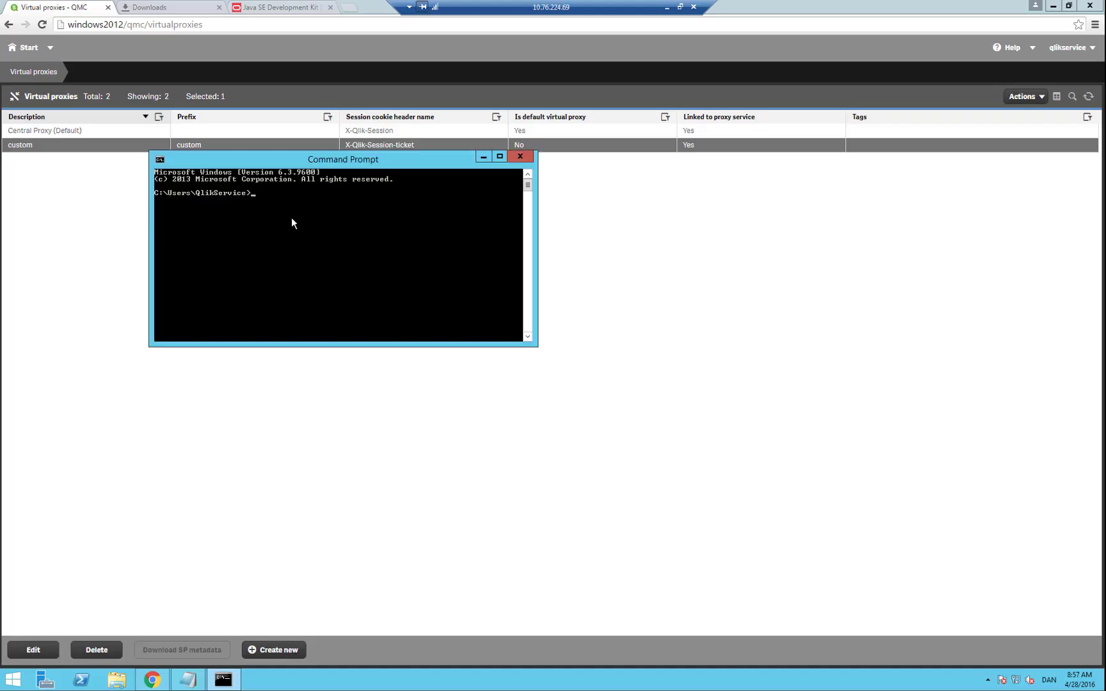
pyautogui.write('cd\\')
pyautogui.press('Return')
pyautogui.write('cd java')
pyautogui.press('Return')
pyautogui.write('dir')
pyautogui.press('Return')
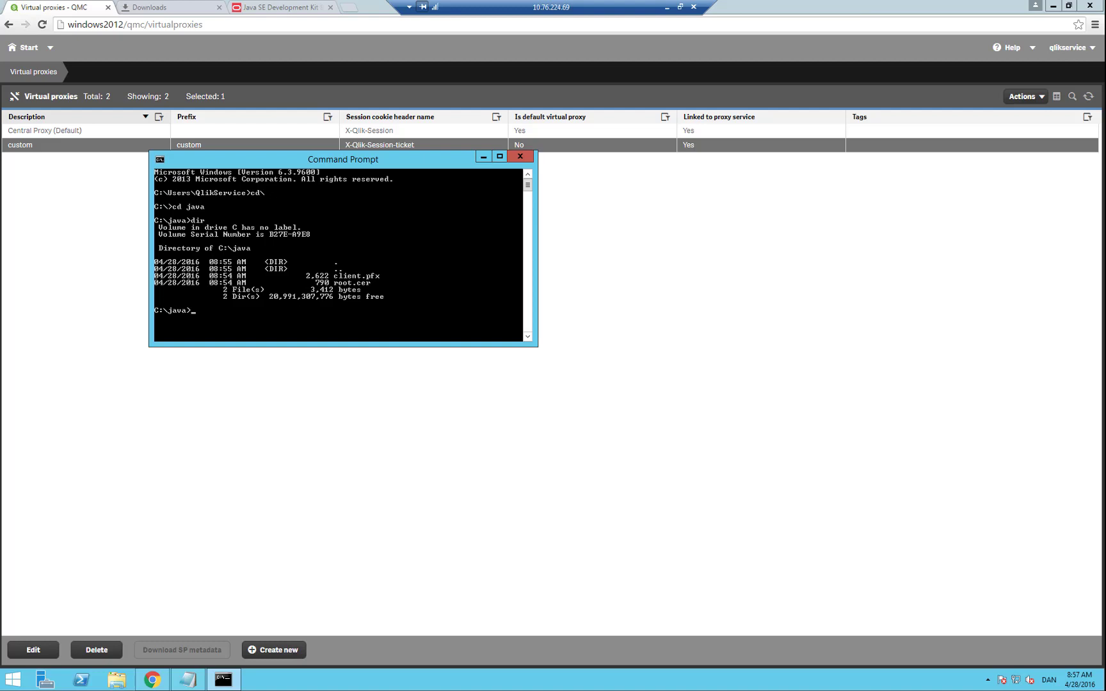
# Step: Paste and run the keytool -importkeystore command converting client.pfx into client.jks
pyautogui.rightClick(261, 317)
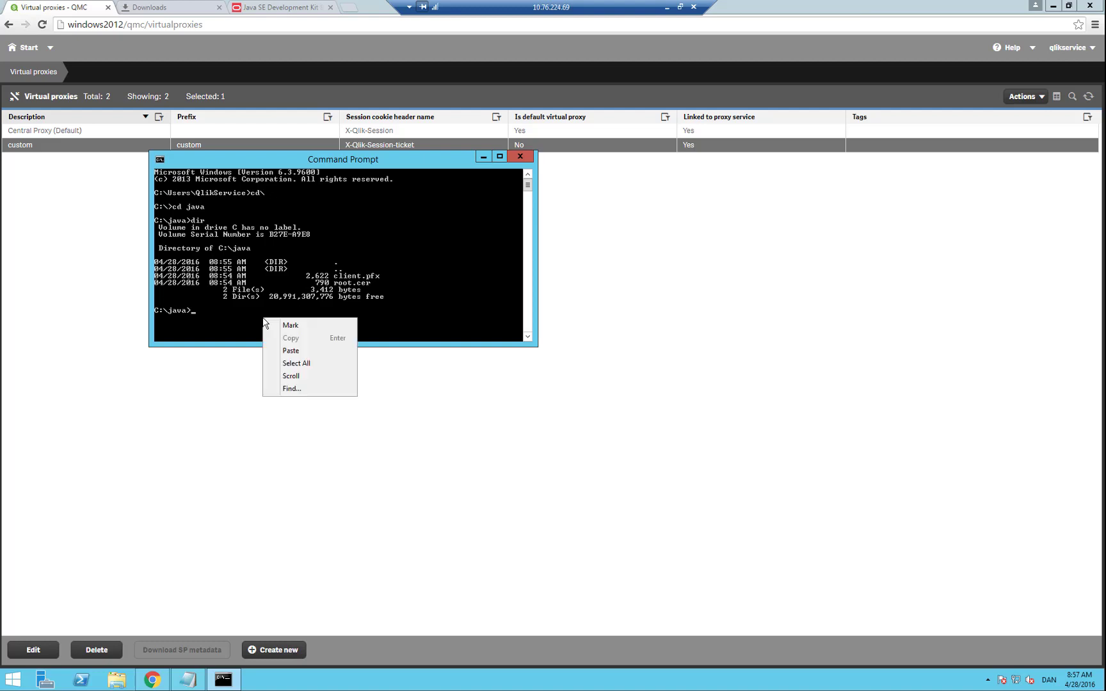
pyautogui.click(289, 352)
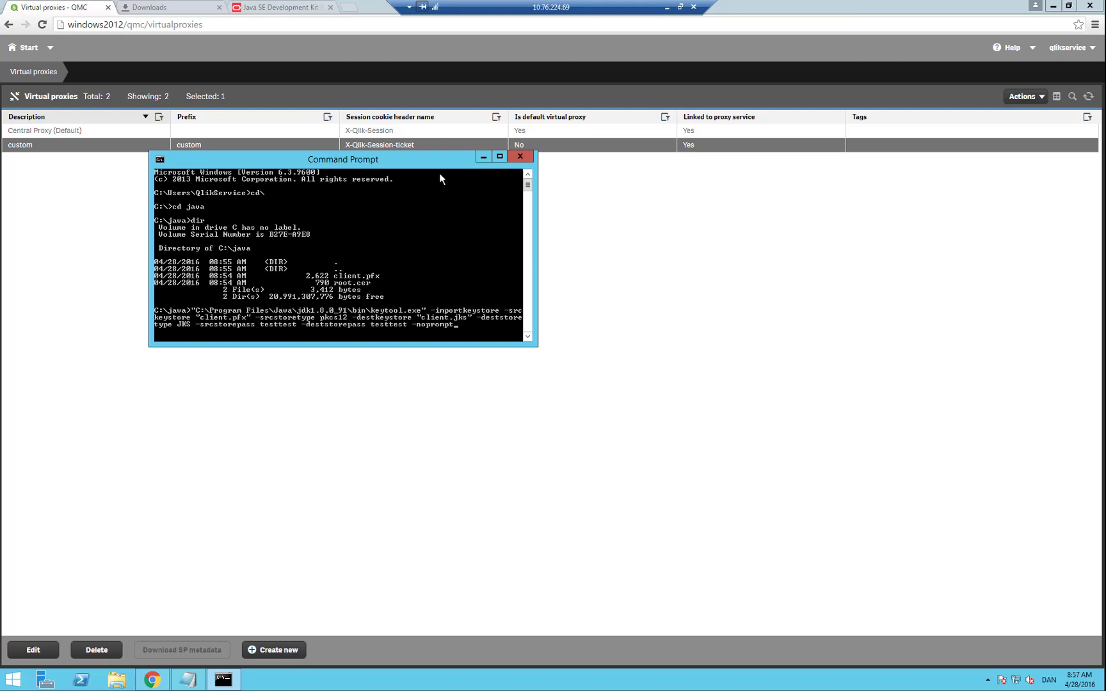
pyautogui.click(500, 157)
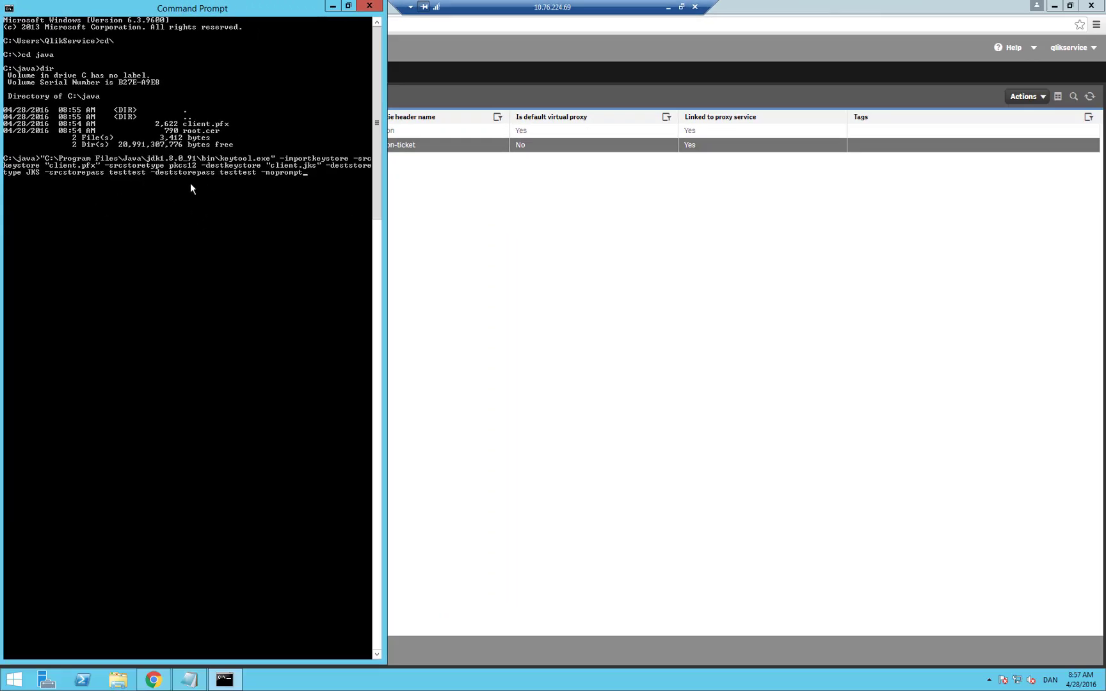
pyautogui.press('Return')
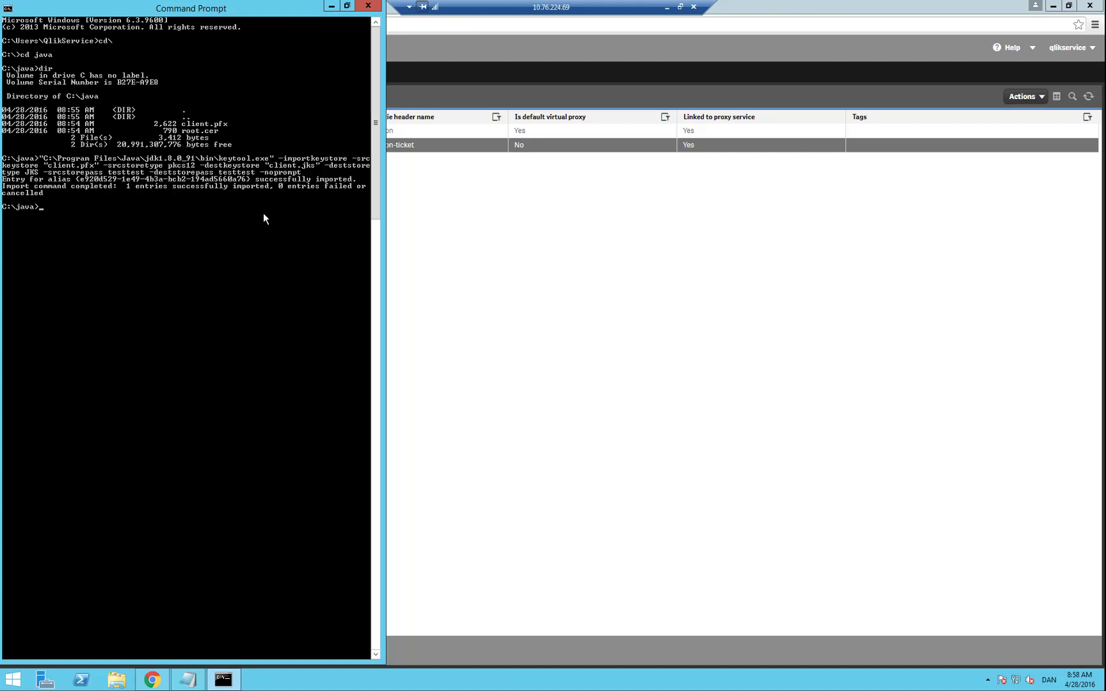
# Step: Import root.cer into a new root.jks keystore with keytool, then start the notepad command
pyautogui.rightClick(118, 277)
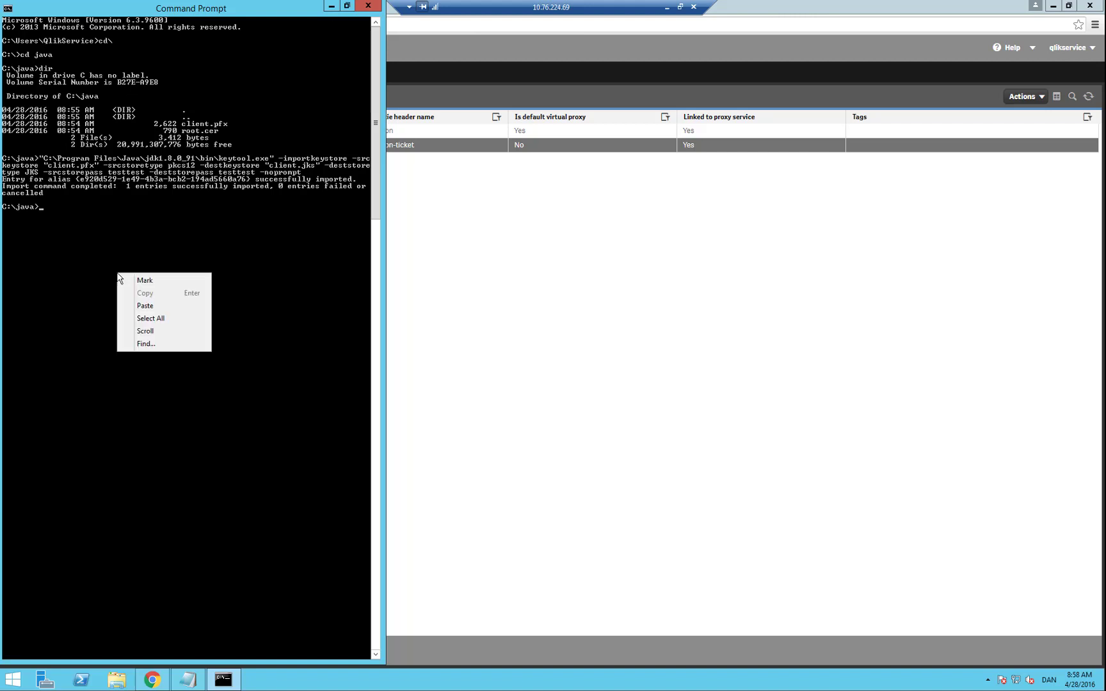
pyautogui.click(140, 307)
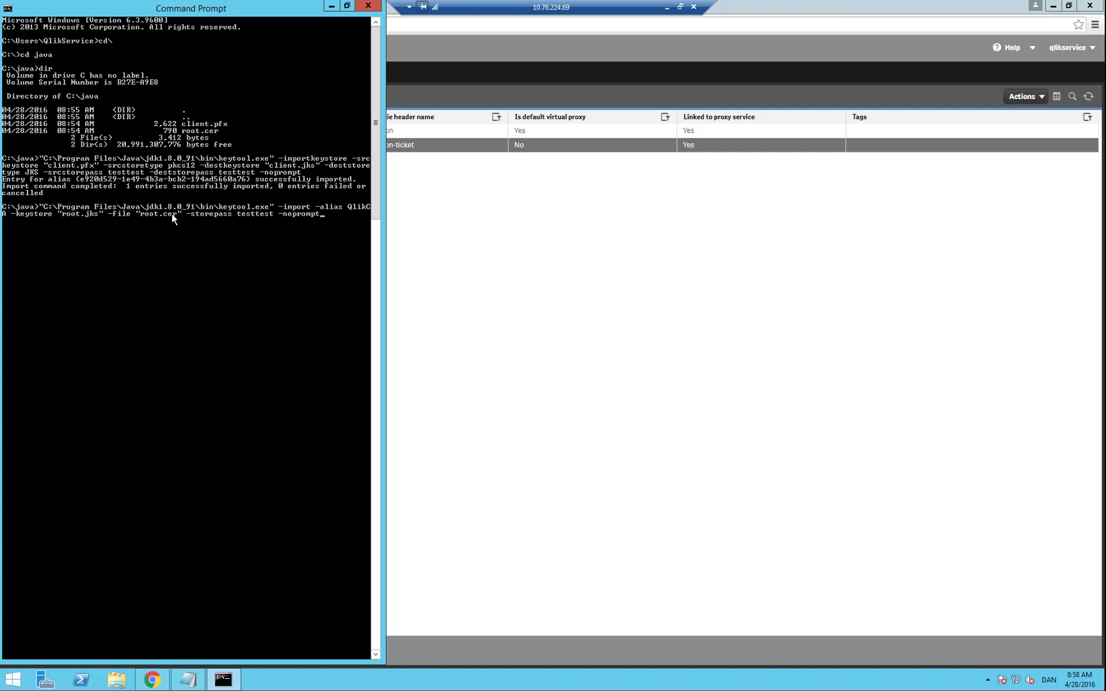
pyautogui.press('Return')
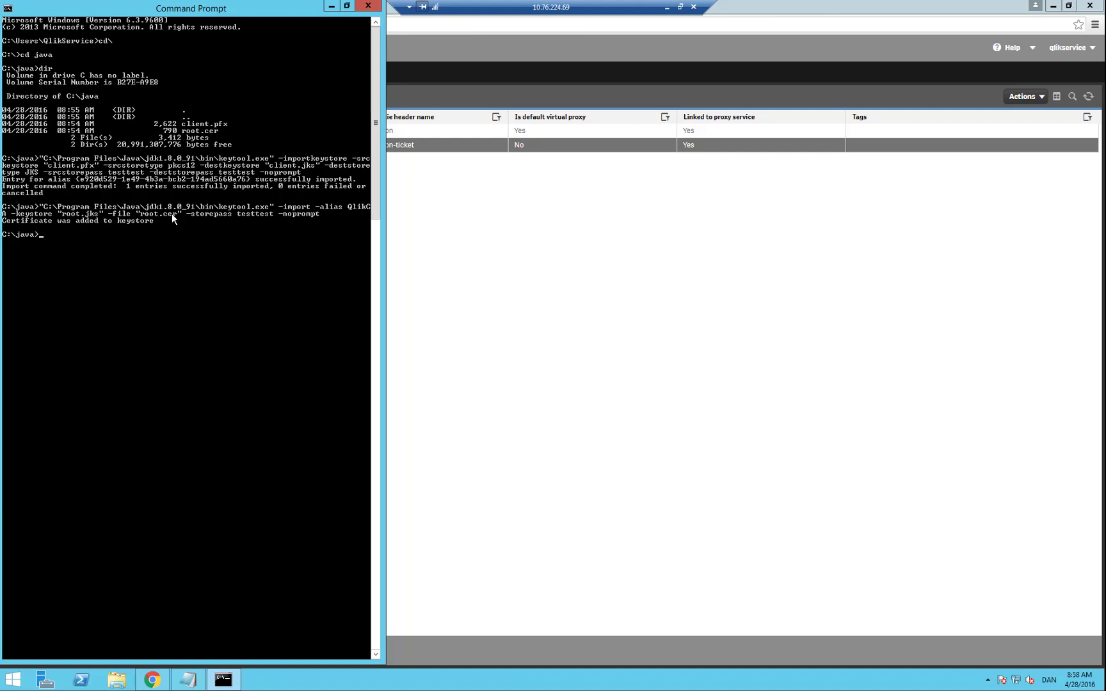
pyautogui.write('notepad')
# Step: Launch Notepad and paste in the Ticket Java program
pyautogui.press('Return')
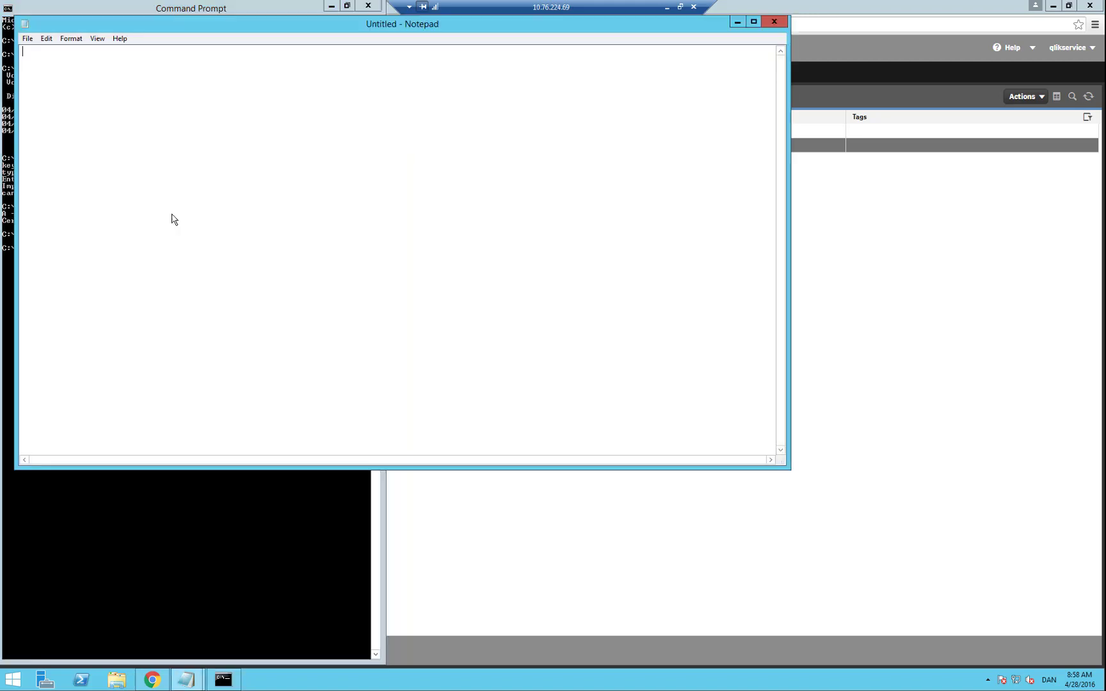
pyautogui.hotkey('ctrl', 'v')
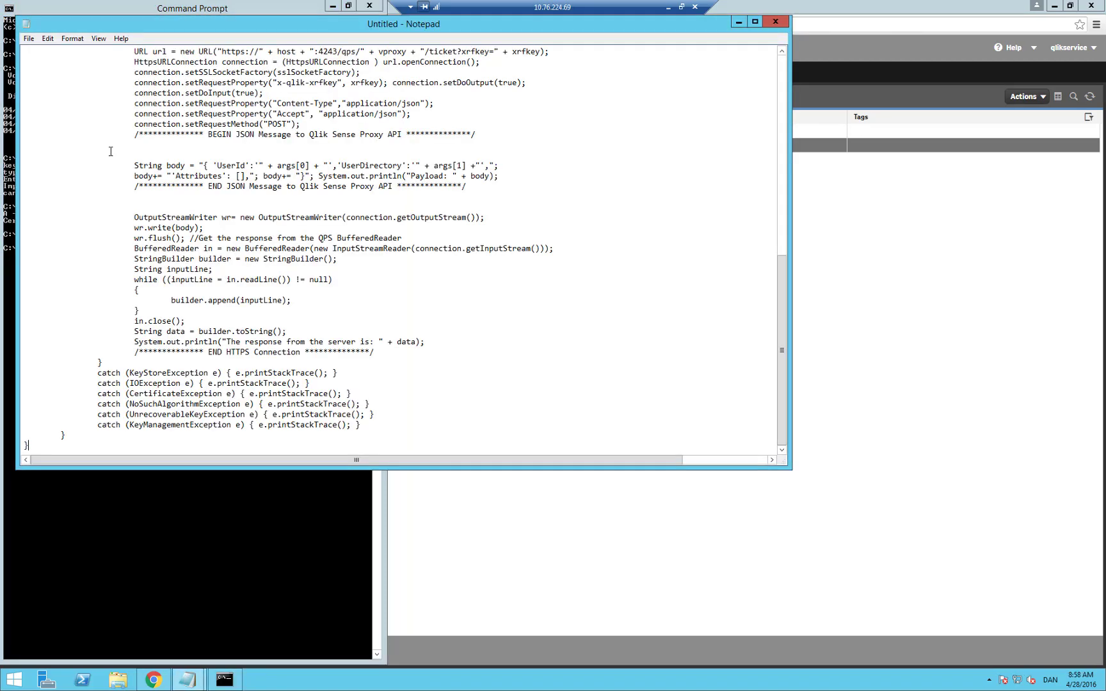
pyautogui.hotkey('ctrl', 'Home')
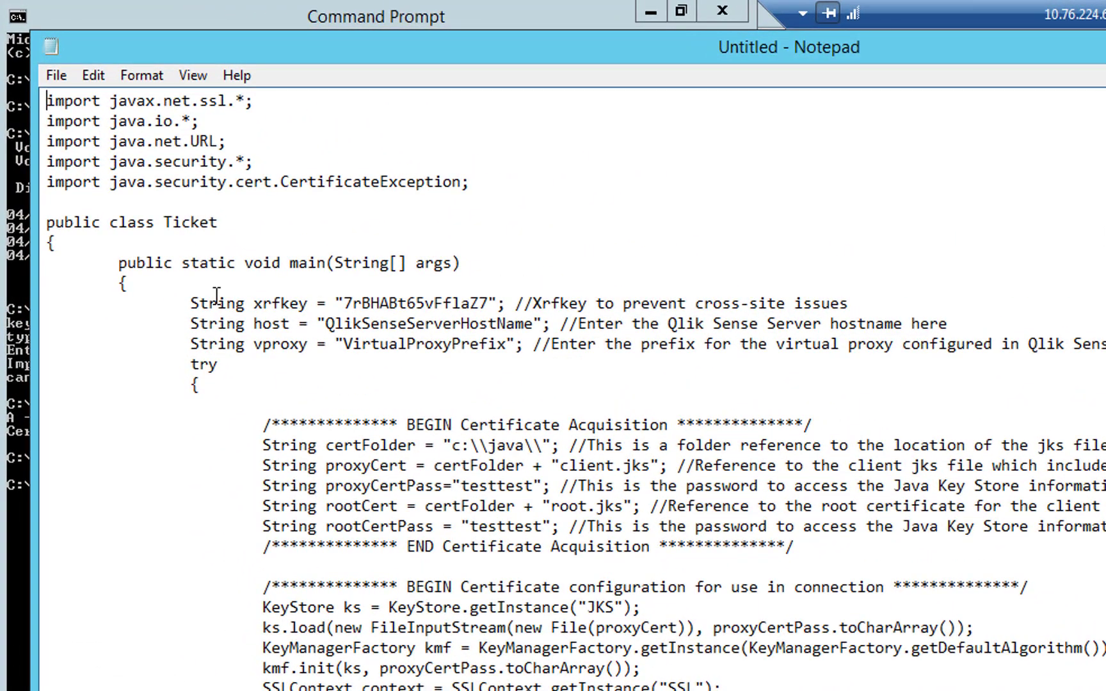
# Step: Replace the host placeholder with windows2012 and VirtualProxyPrefix with custom
pyautogui.doubleClick(466, 324)
pyautogui.press('Right')
pyautogui.press('Left')
pyautogui.press('Left')
pyautogui.press('Left')
pyautogui.hotkey('ctrl', 'shift', 'Left')
pyautogui.hotkey('ctrl', 'shift', 'Left')
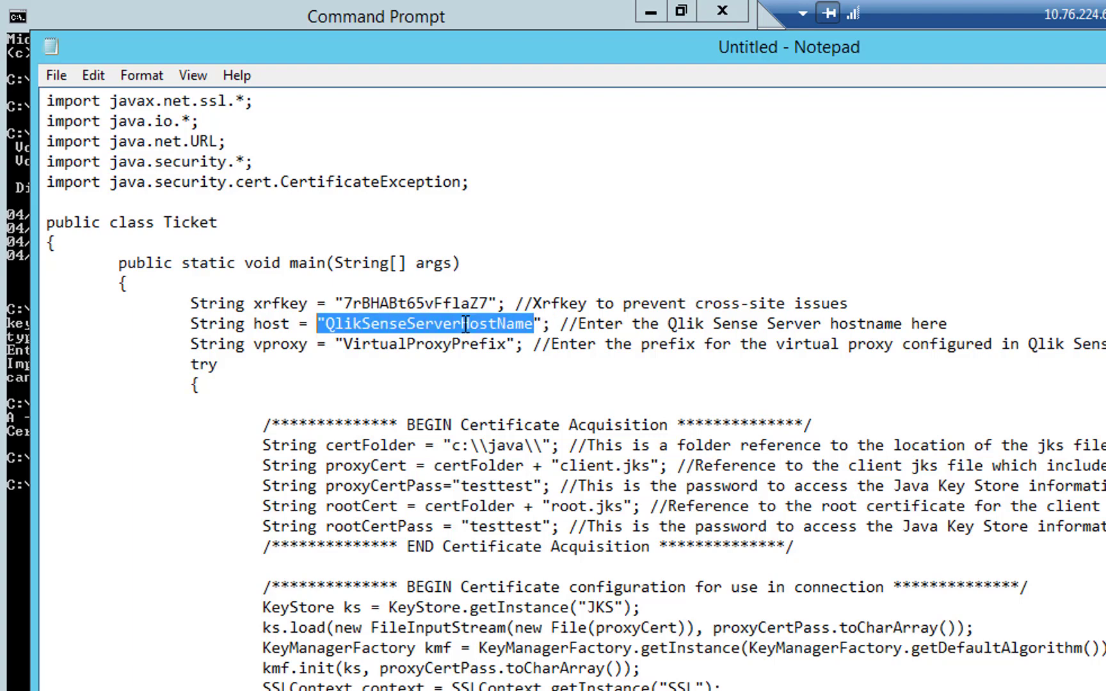
pyautogui.hotkey('shift', 'Right')
pyautogui.write('windows')
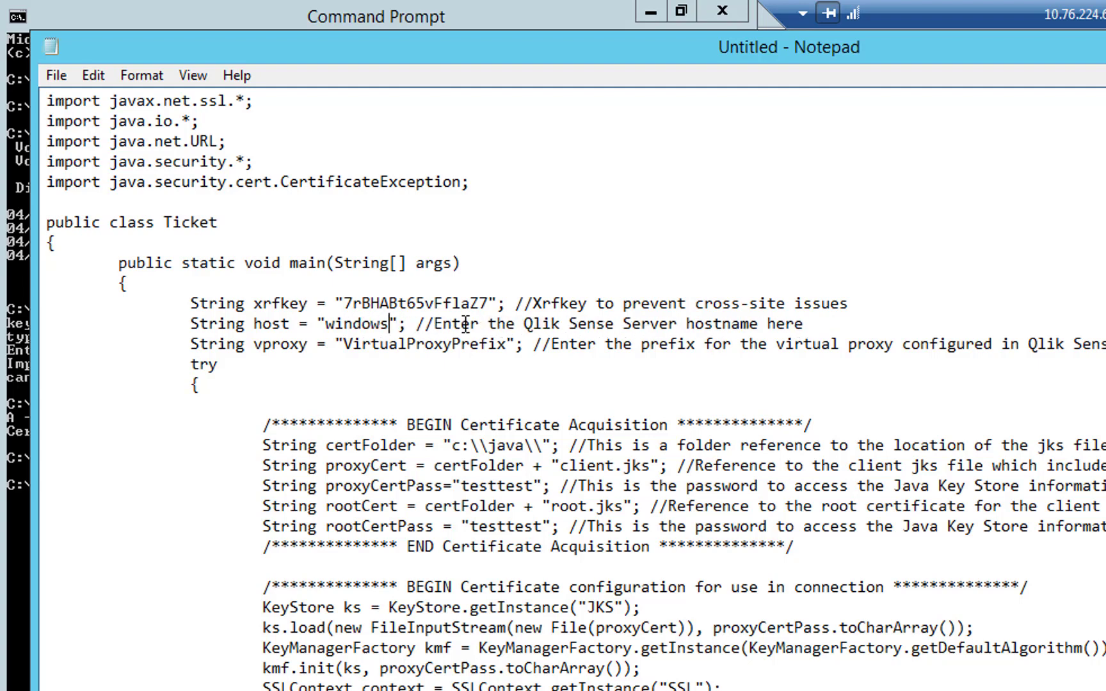
pyautogui.write('2012')
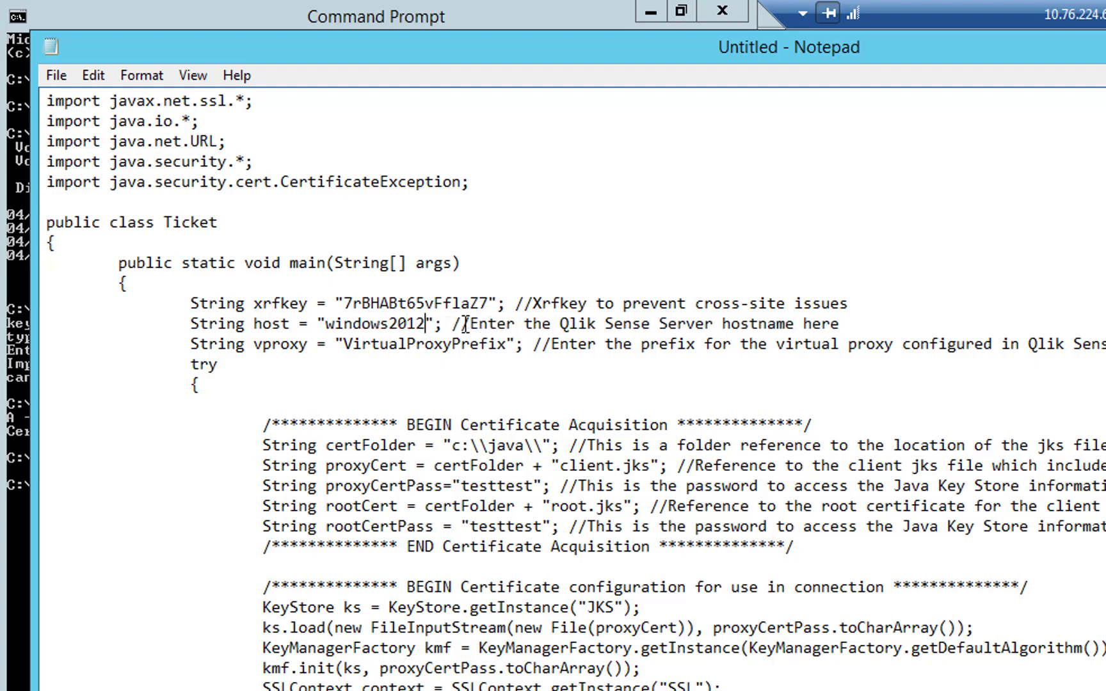
pyautogui.press('Down')
pyautogui.hotkey('ctrl', 'Left')
pyautogui.press('Right')
pyautogui.hotkey('ctrl', 'shift', 'Right')
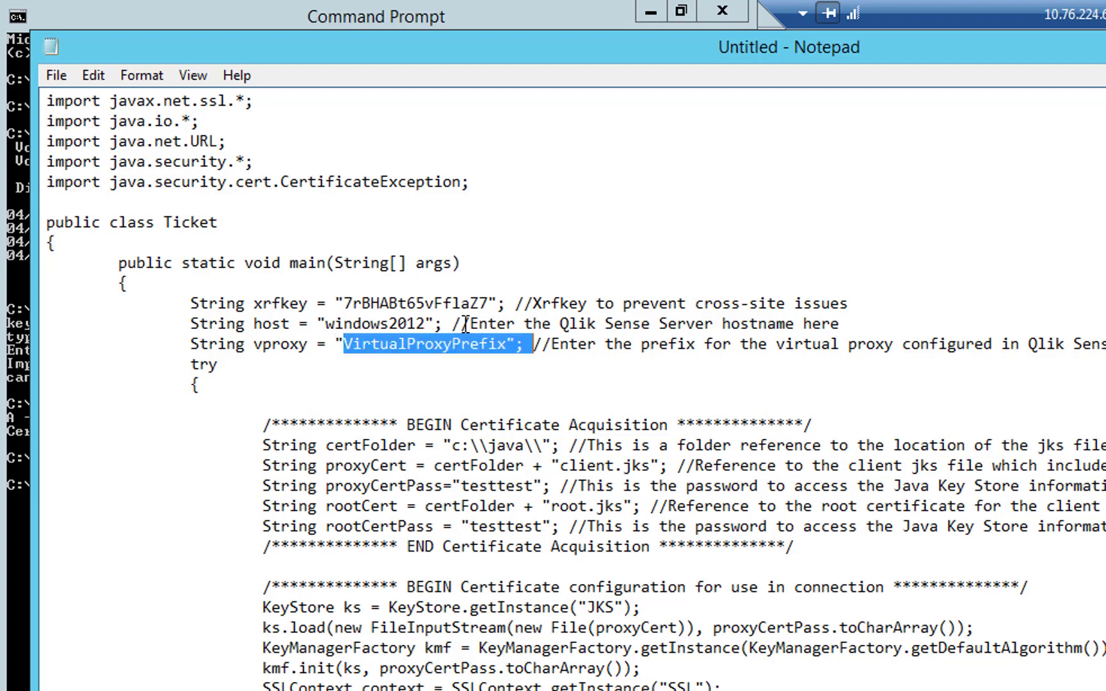
pyautogui.write('custom')
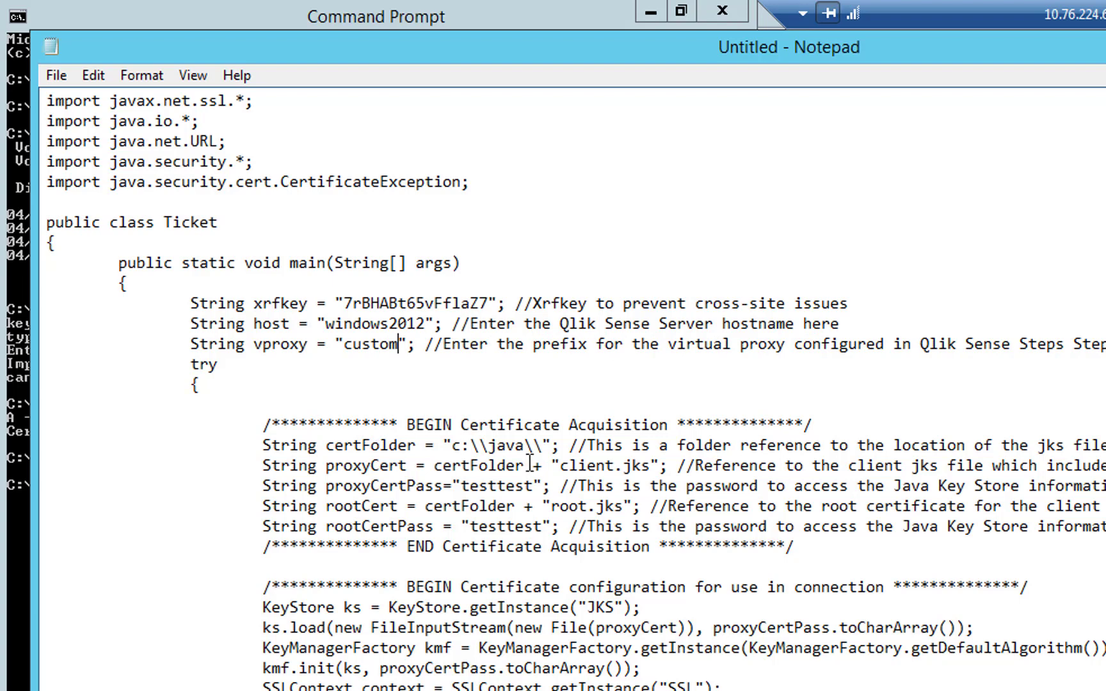
# Step: Review the c:\java certificate folder path and the two certificate password lines
pyautogui.click(523, 448)
pyautogui.click(497, 486)
pyautogui.click(490, 526)
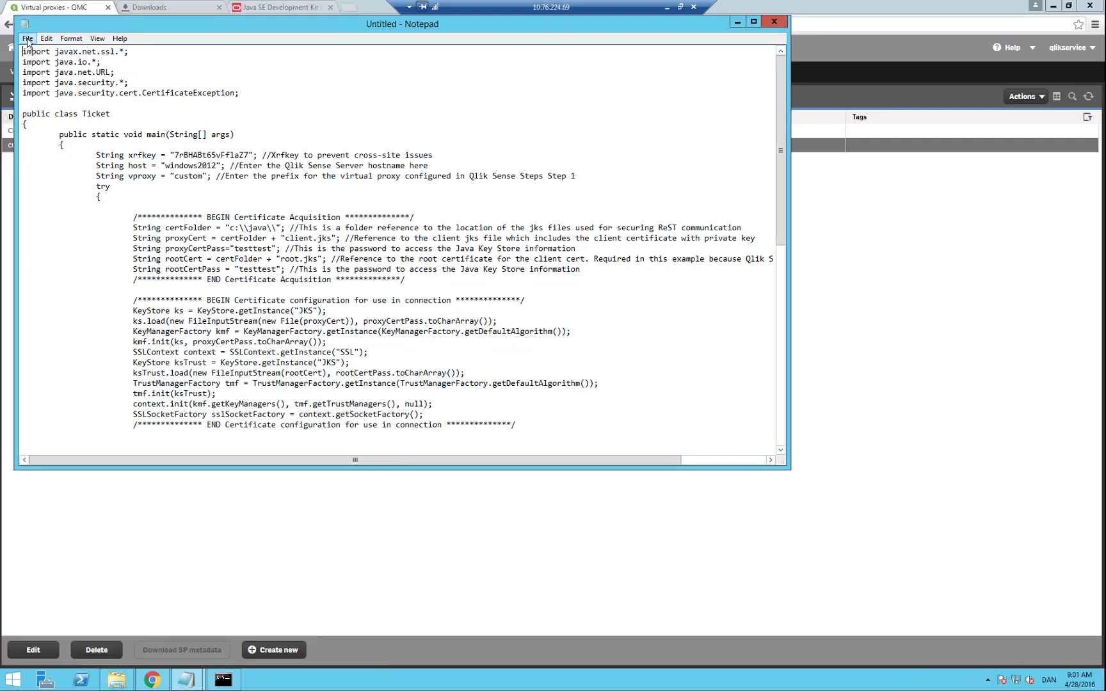
# Step: Save the program through Save As as Ticket.java in C:\java
pyautogui.click(28, 38)
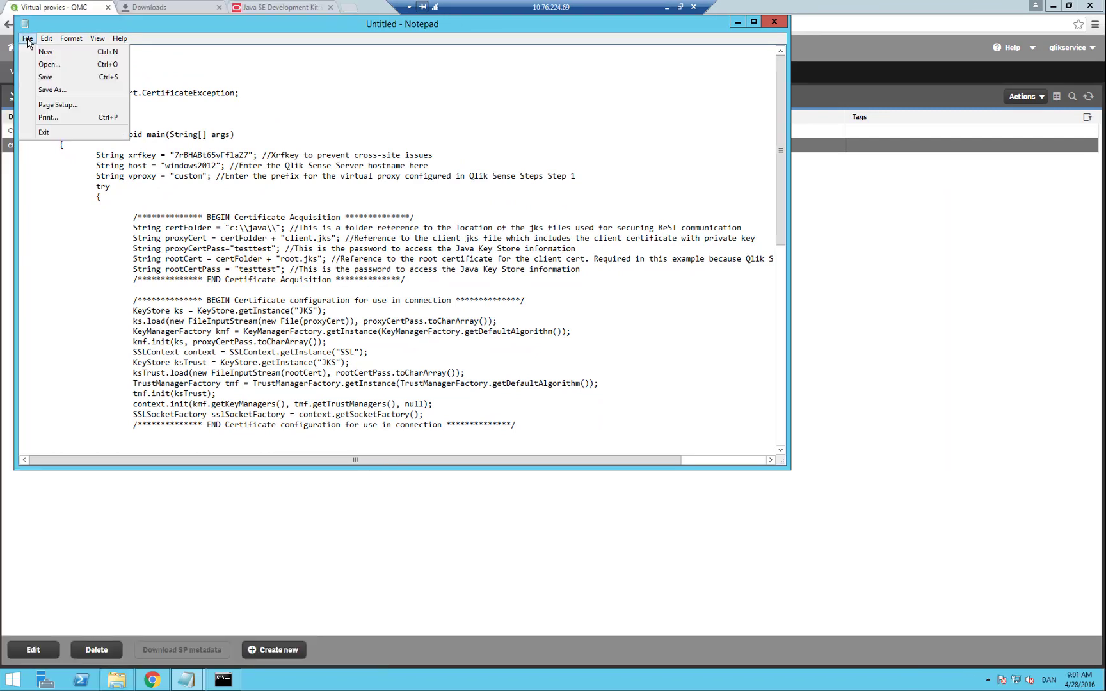
pyautogui.click(60, 93)
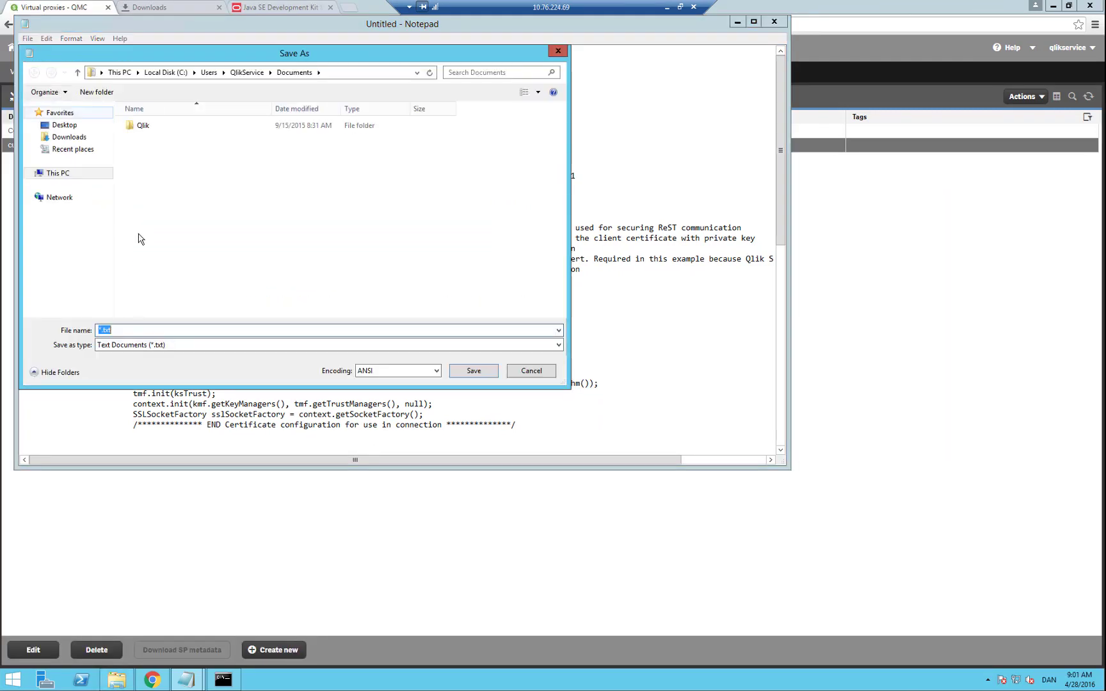
pyautogui.click(80, 176)
pyautogui.doubleClick(297, 213)
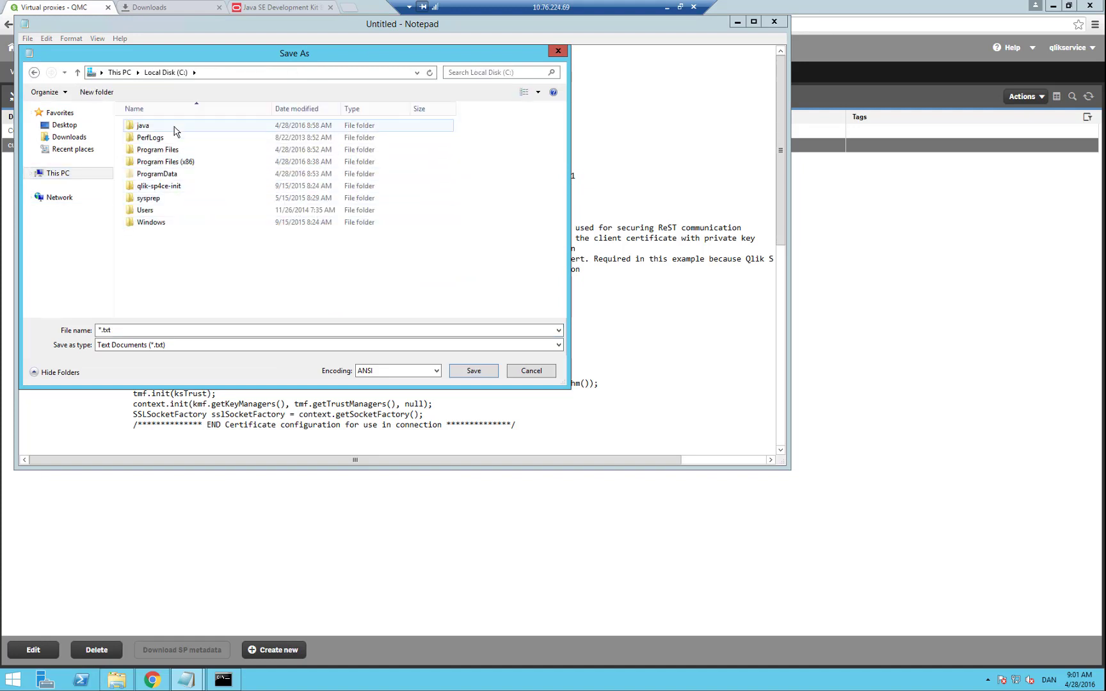
pyautogui.doubleClick(176, 128)
pyautogui.click(169, 331)
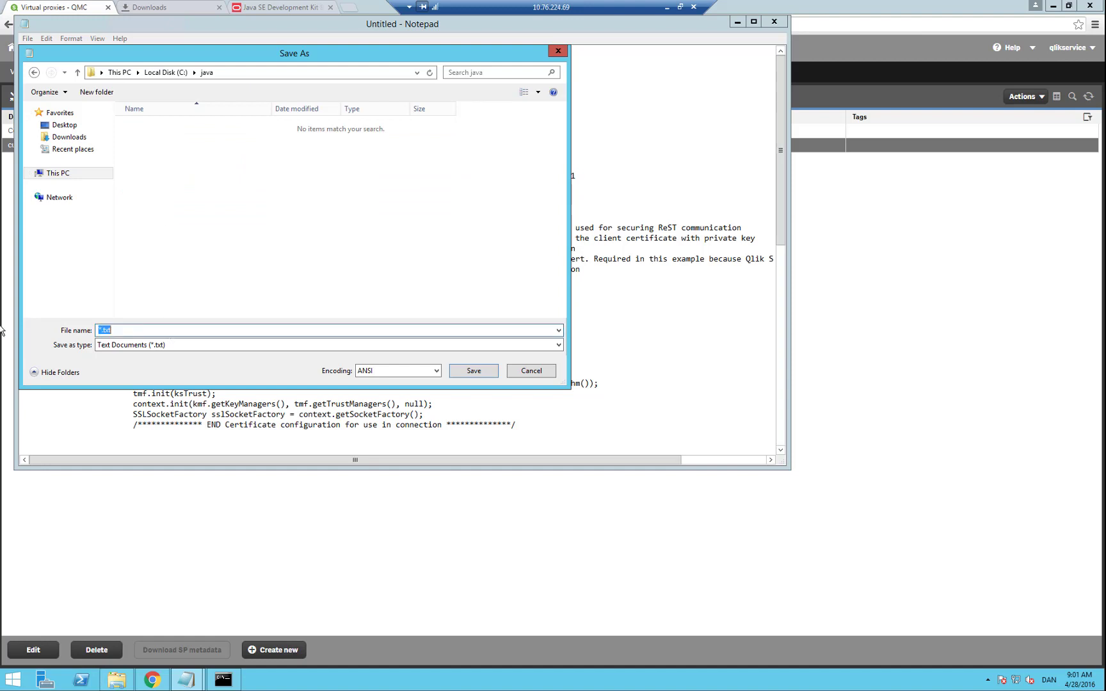
pyautogui.write('Tickte')
pyautogui.press('BackSpace')
pyautogui.press('BackSpace')
pyautogui.write('et.java')
pyautogui.press('Return')
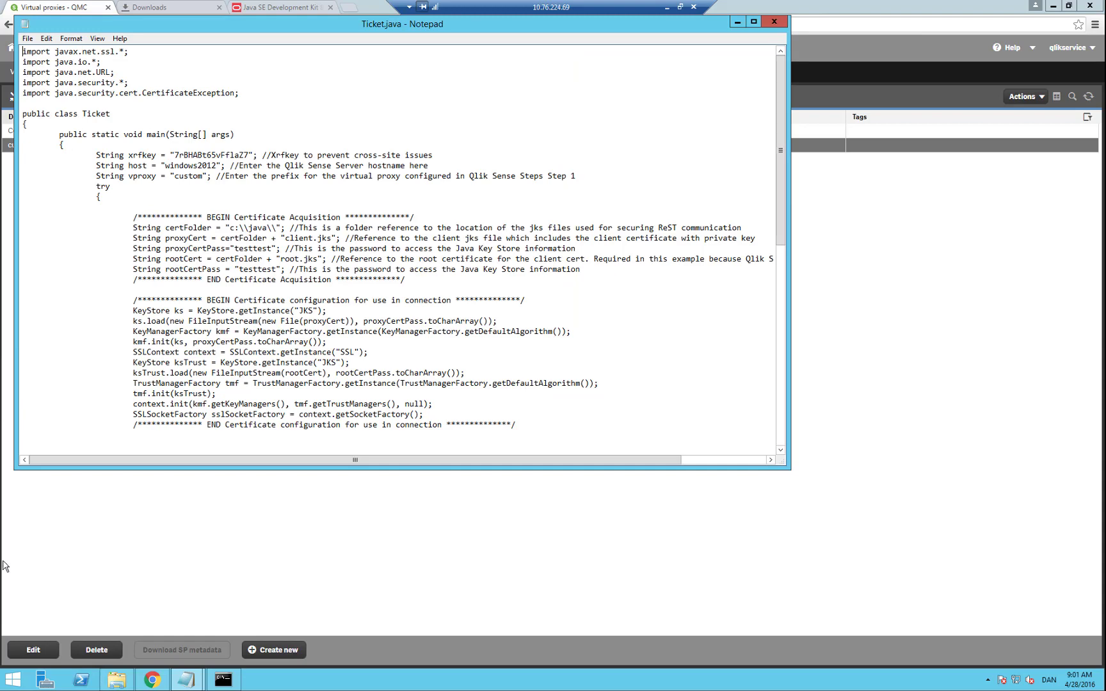
# Step: In Command Prompt, change into the java folder and list its files with dir
pyautogui.click(230, 684)
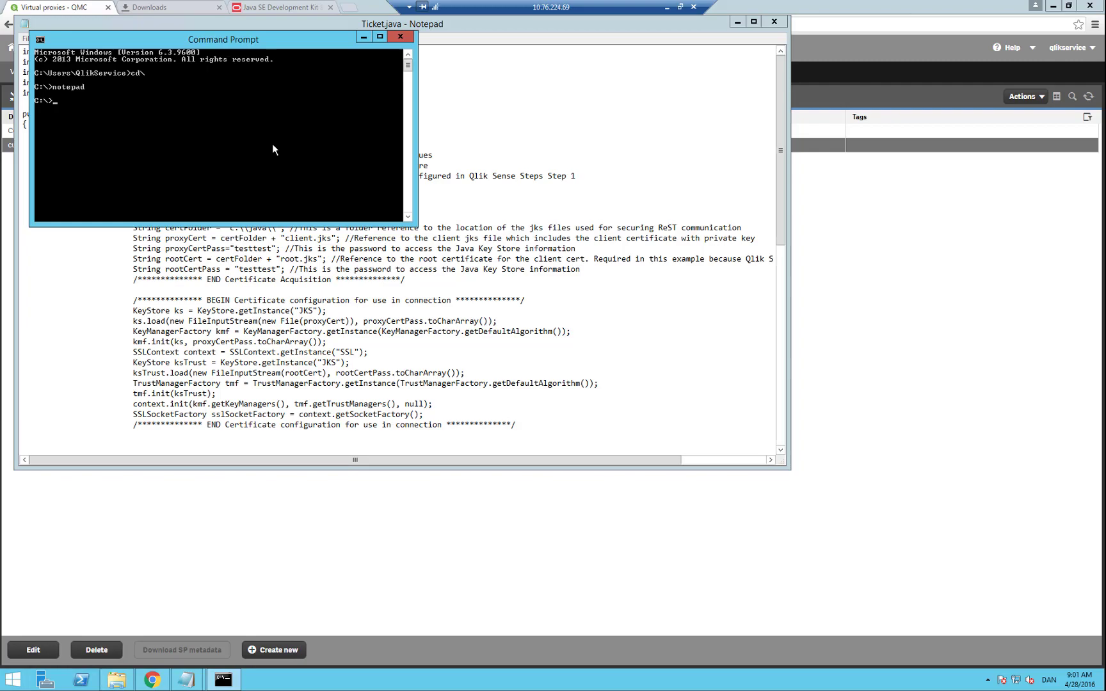
pyautogui.write('cd java')
pyautogui.press('Return')
pyautogui.write('dir')
pyautogui.press('Return')
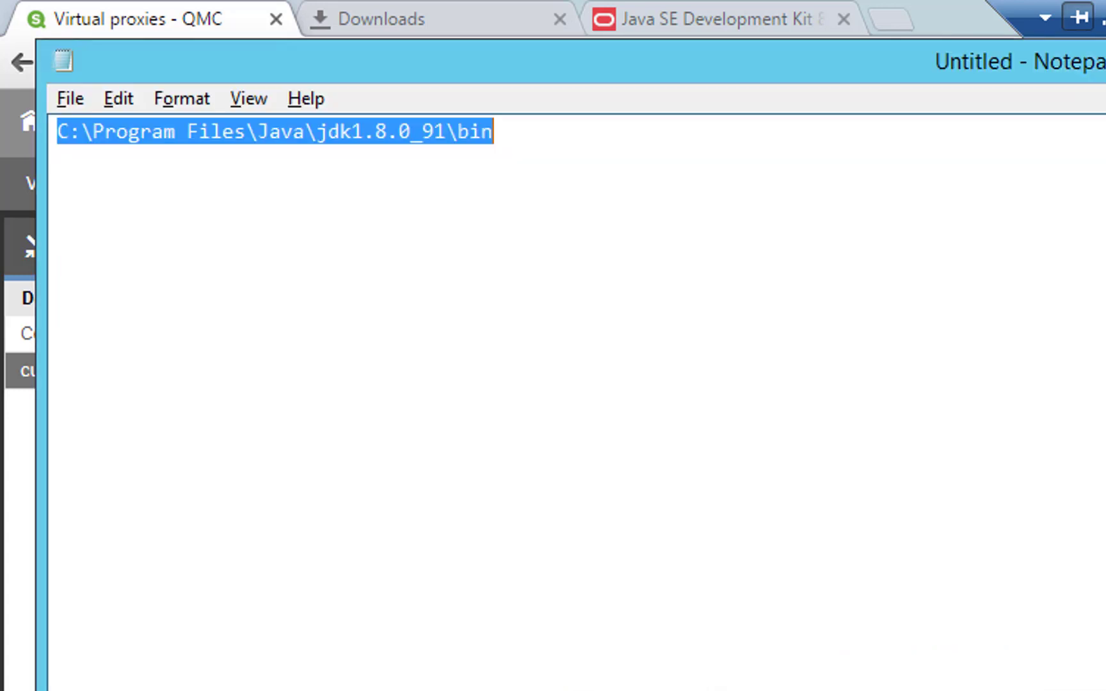
pyautogui.hotkey('alt', 'Tab')
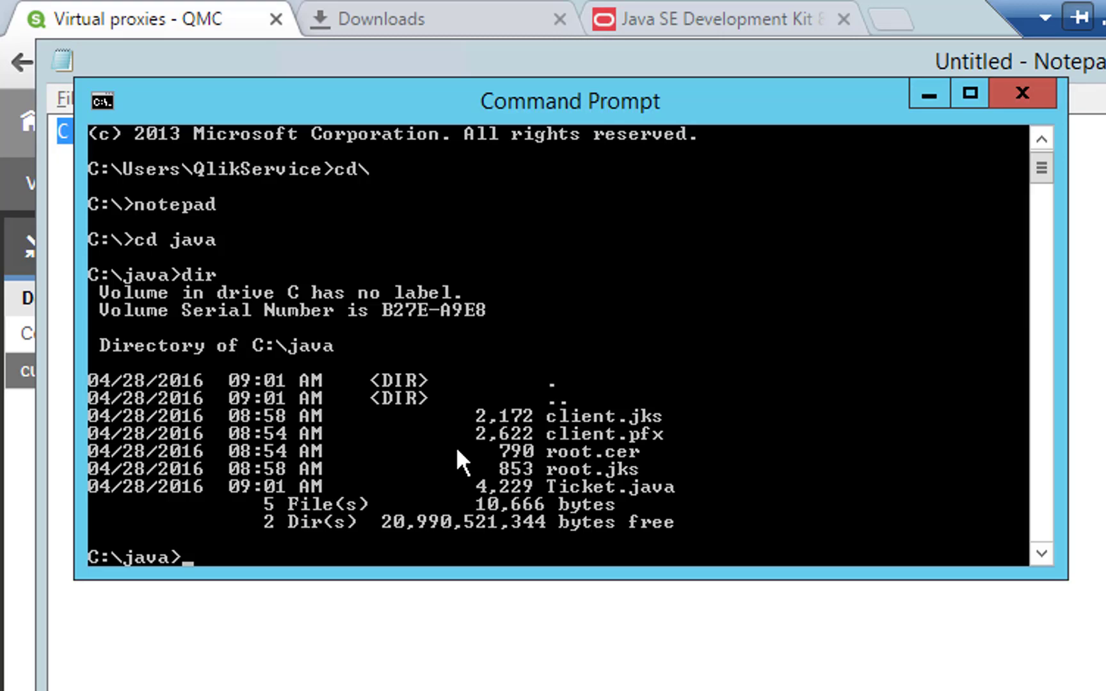
# Step: Compile Ticket.java with javac.exe from the pasted JDK 1.8.0_91 bin path
pyautogui.write('"')
pyautogui.rightClick(648, 372)
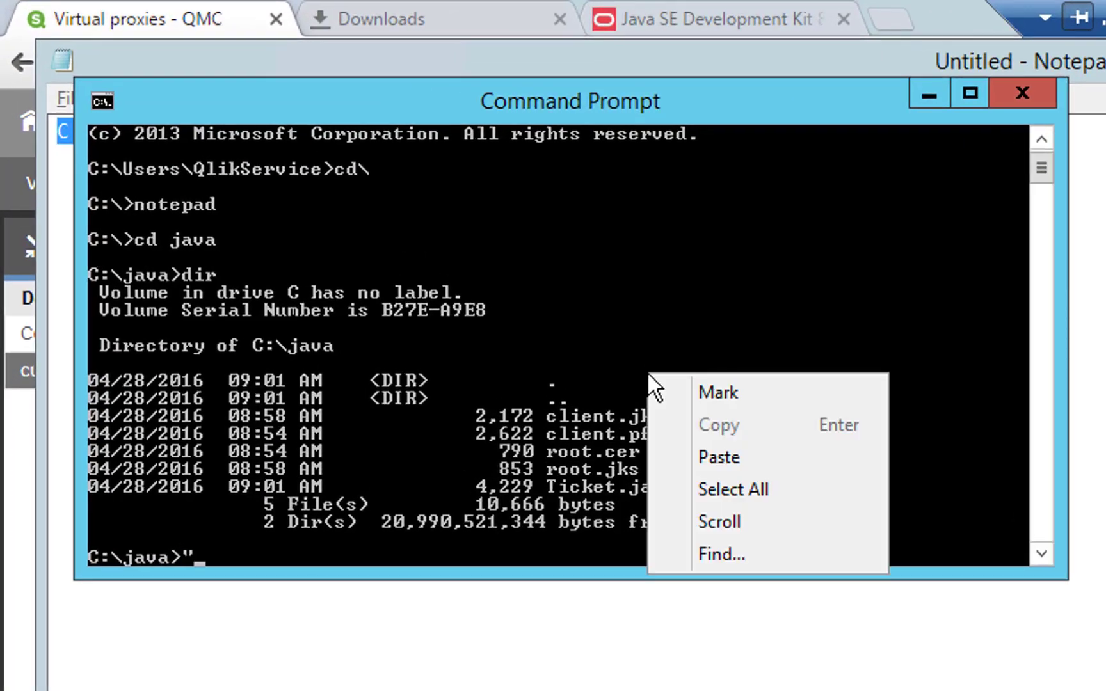
pyautogui.click(744, 460)
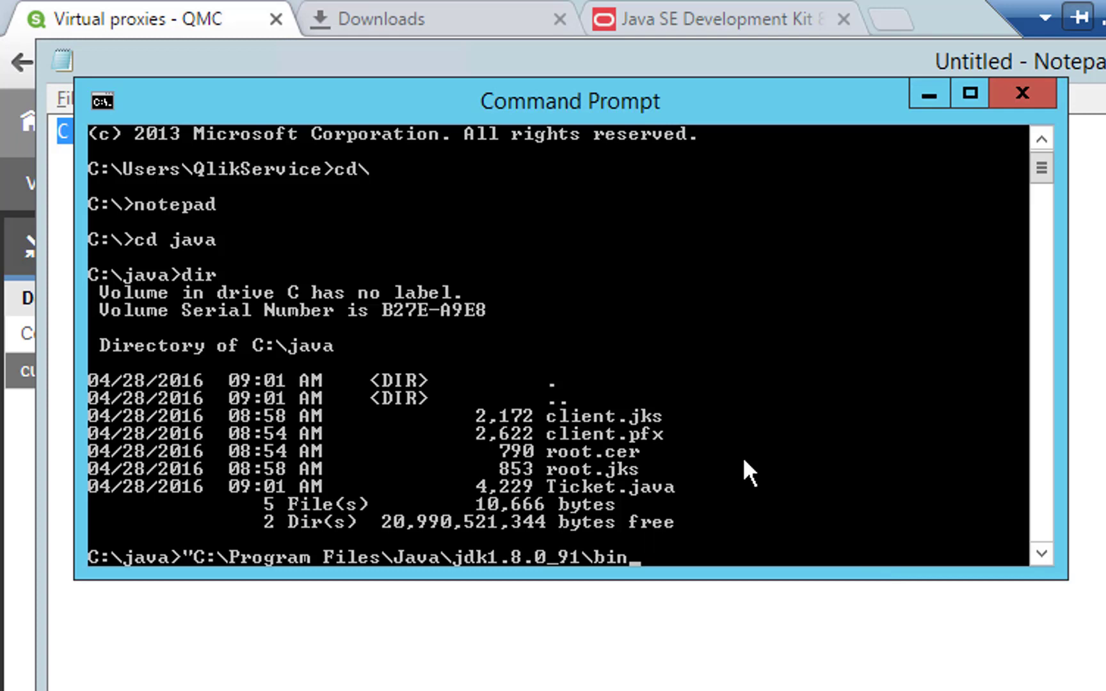
pyautogui.write('\\javac.exe"')
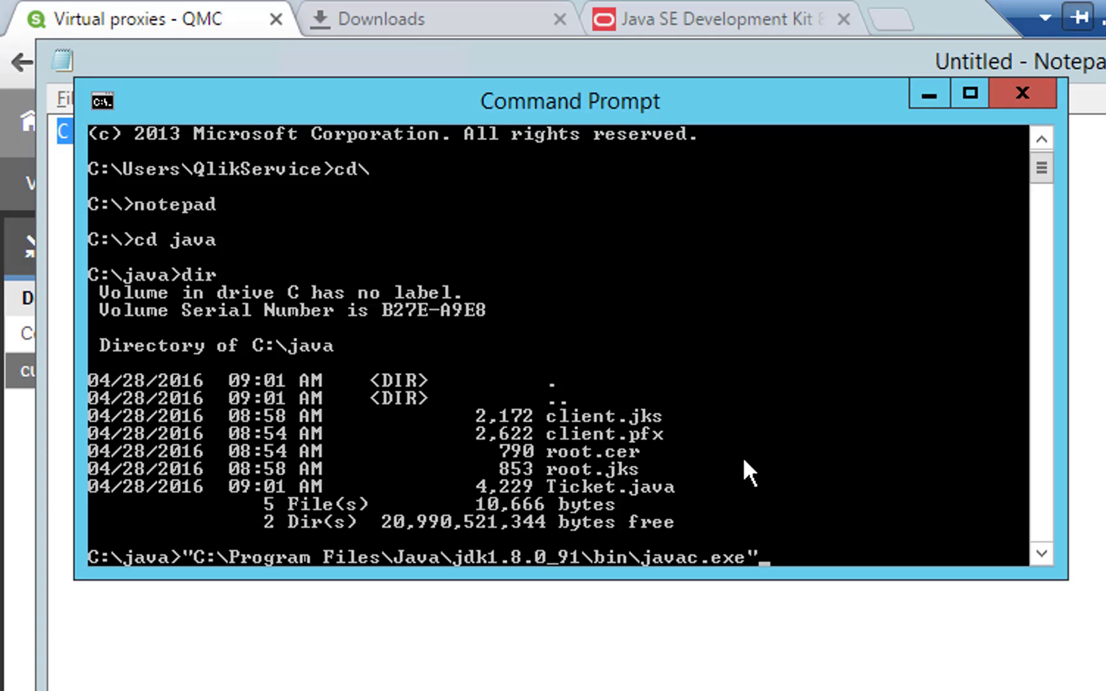
pyautogui.write(' Tic')
pyautogui.press('Tab')
pyautogui.press('Return')
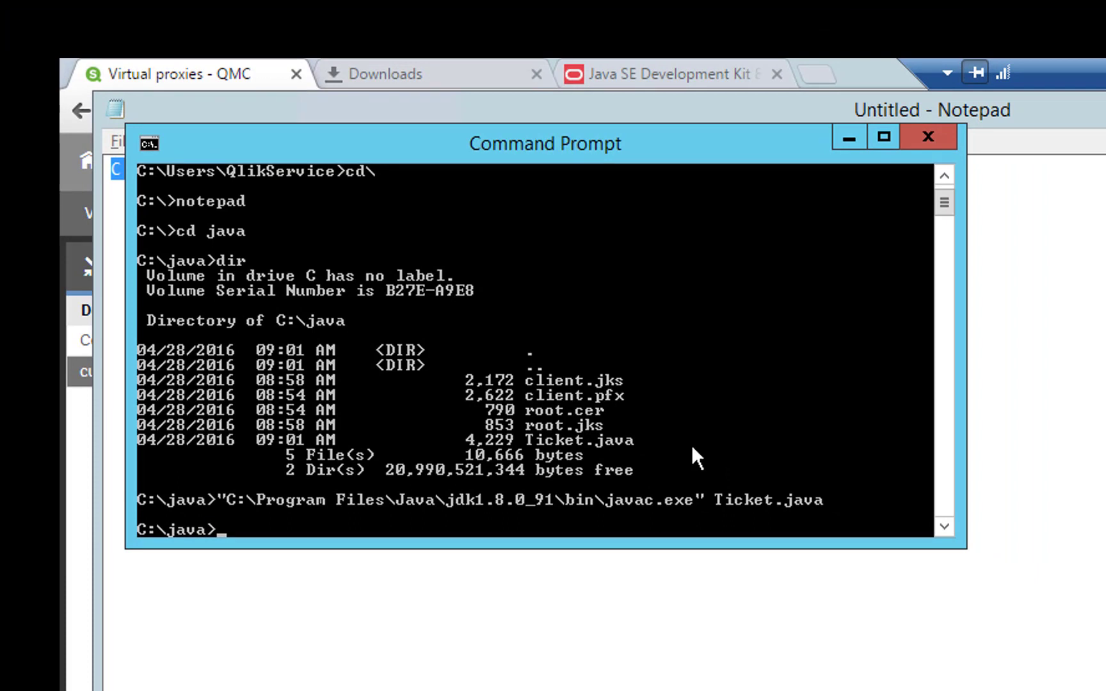
# Step: Run java Ticket with user names1 and directory dir1 to request a ticket
pyautogui.press('Up')
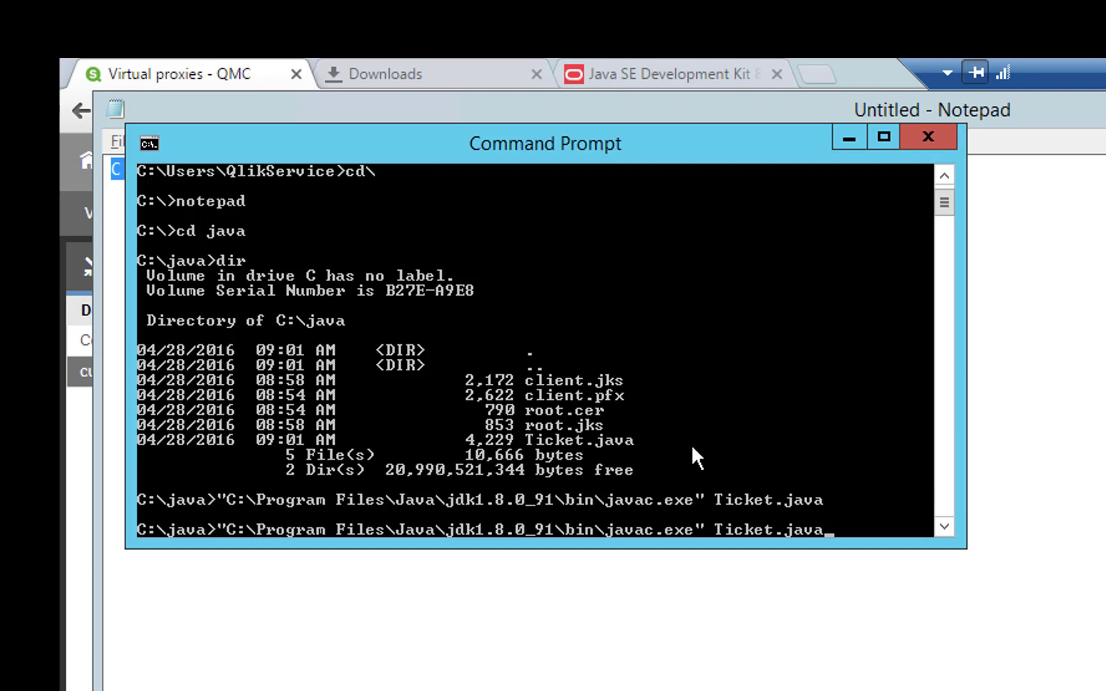
pyautogui.press('BackSpace')
pyautogui.press('BackSpace')
pyautogui.press('BackSpace')
pyautogui.press('BackSpace')
pyautogui.press('BackSpace')
pyautogui.press('BackSpace')
pyautogui.press('BackSpace')
pyautogui.press('BackSpace')
pyautogui.press('BackSpace')
pyautogui.press('BackSpace')
pyautogui.press('BackSpace')
pyautogui.press('BackSpace')
pyautogui.press('BackSpace')
pyautogui.press('BackSpace')
pyautogui.press('BackSpace')
pyautogui.press('BackSpace')
pyautogui.press('BackSpace')
pyautogui.press('BackSpace')
pyautogui.press('BackSpace')
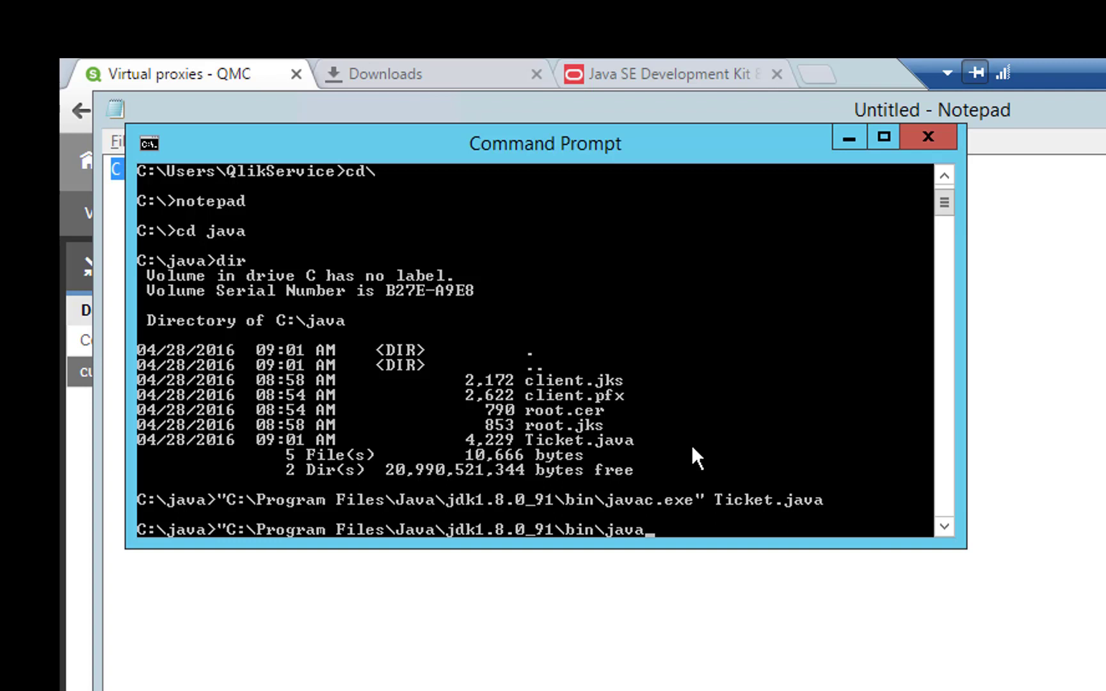
pyautogui.write('a.exe" Ticket')
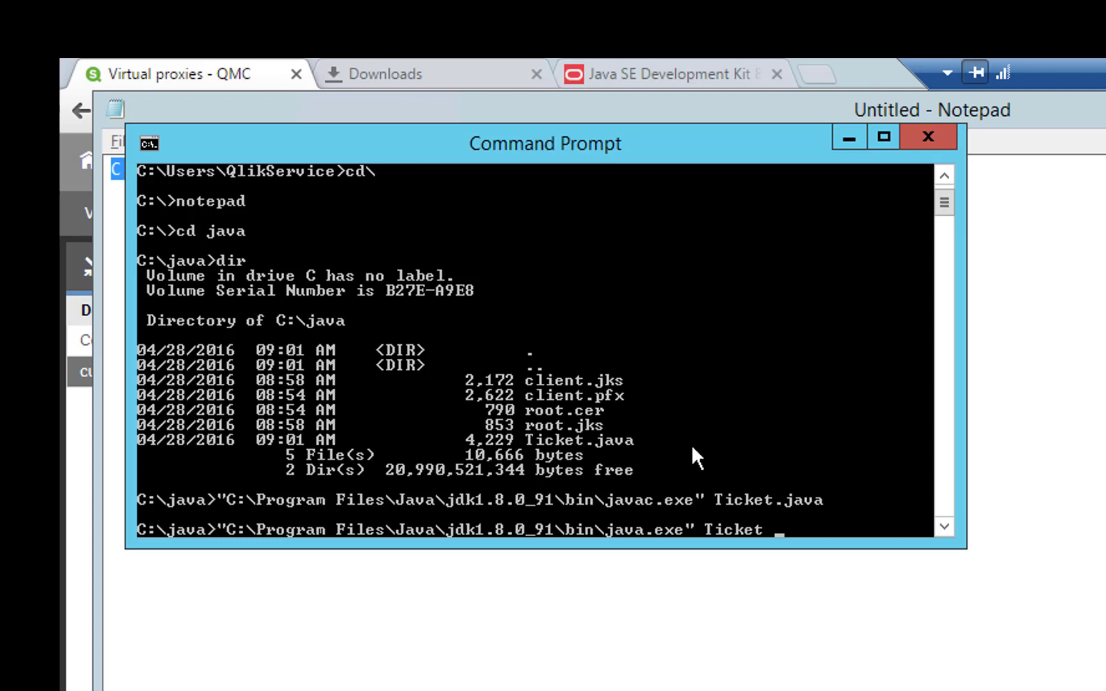
pyautogui.write('names1 dir1')
pyautogui.press('Return')
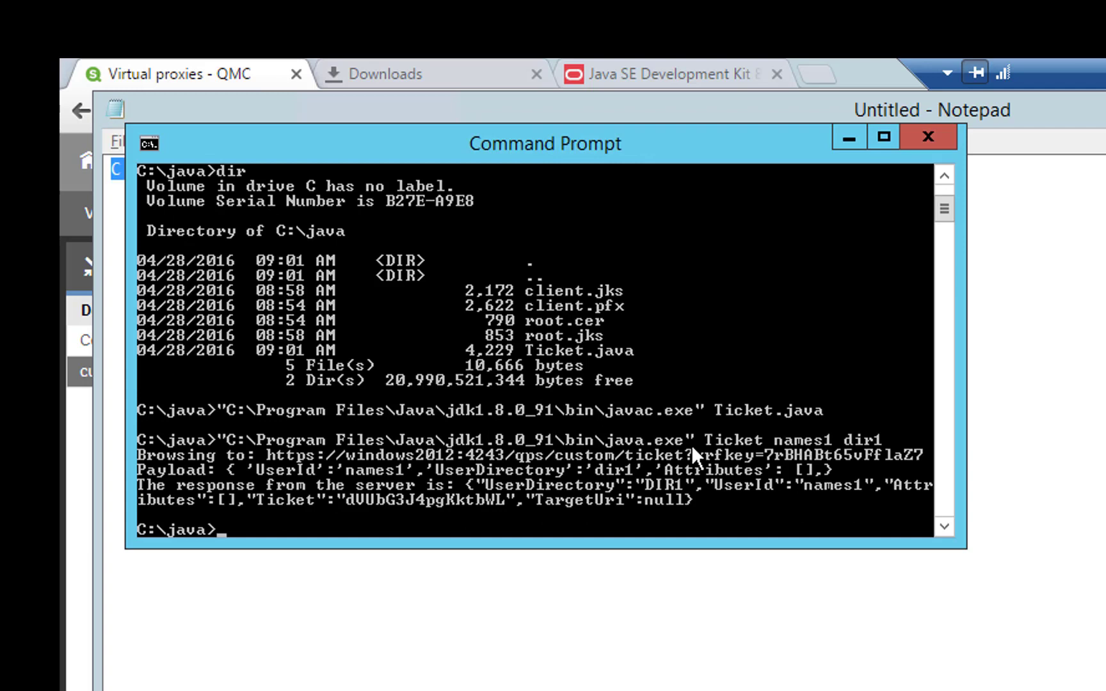
# Step: Mark the returned ticket value in the console output and copy it
pyautogui.rightClick(437, 510)
pyautogui.click(496, 517)
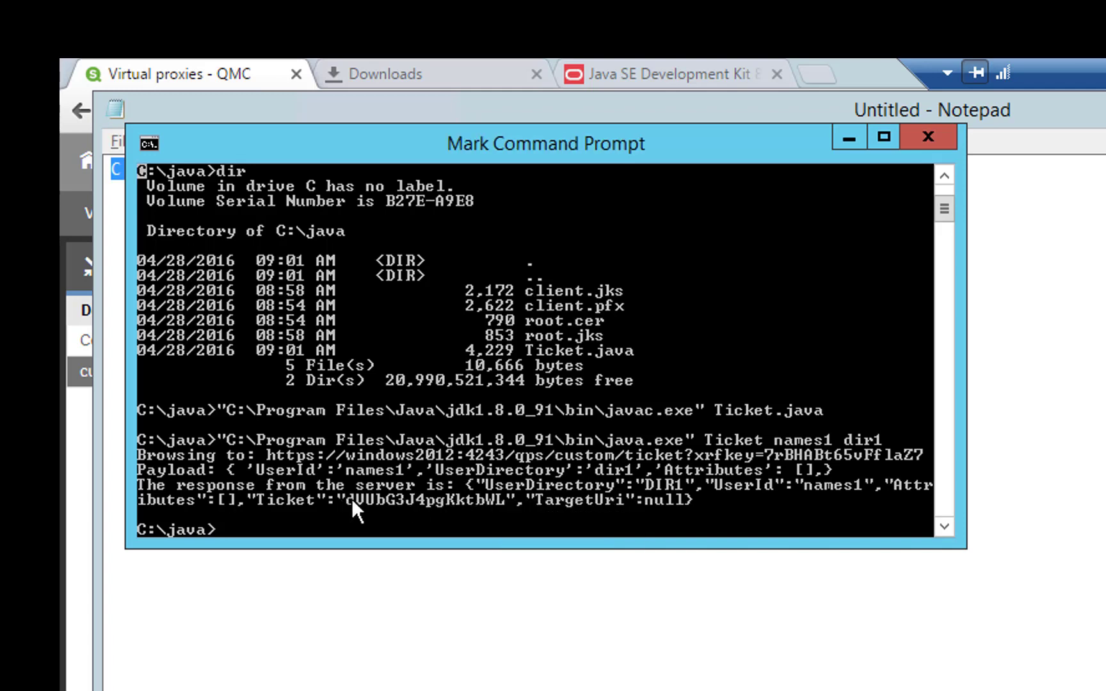
pyautogui.moveTo(347, 499); pyautogui.dragTo(509, 500)
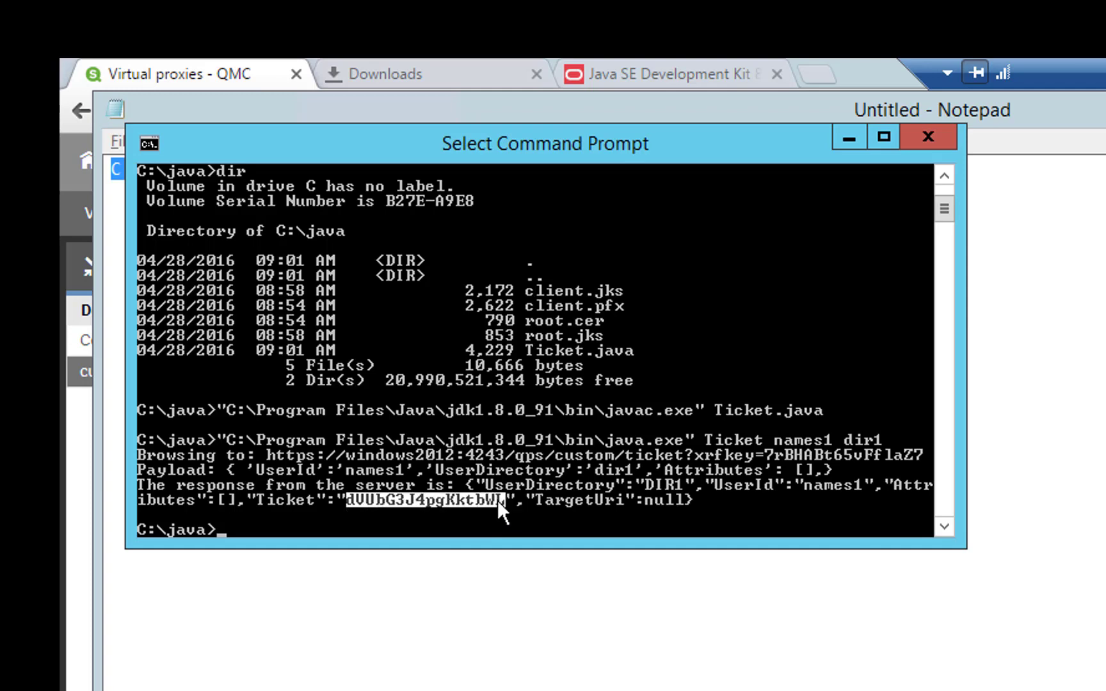
pyautogui.press('Return')
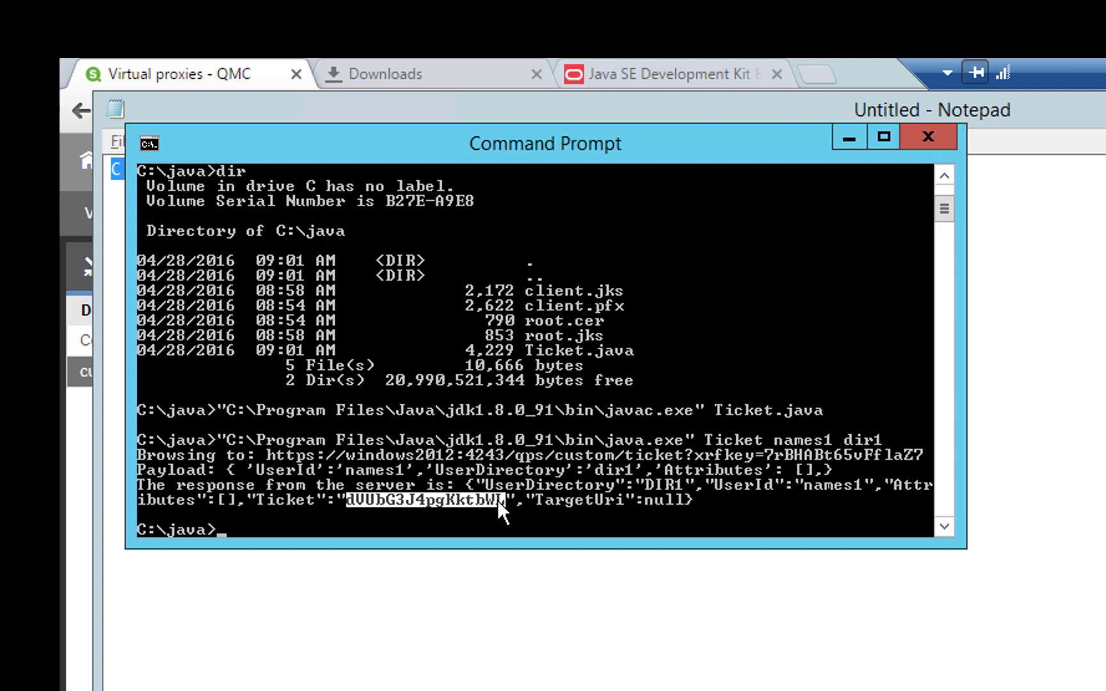
# Step: In a new Chrome tab, enter the address windows2012/custom/hub?qlikTicket=
pyautogui.hotkey('alt', 'Tab')
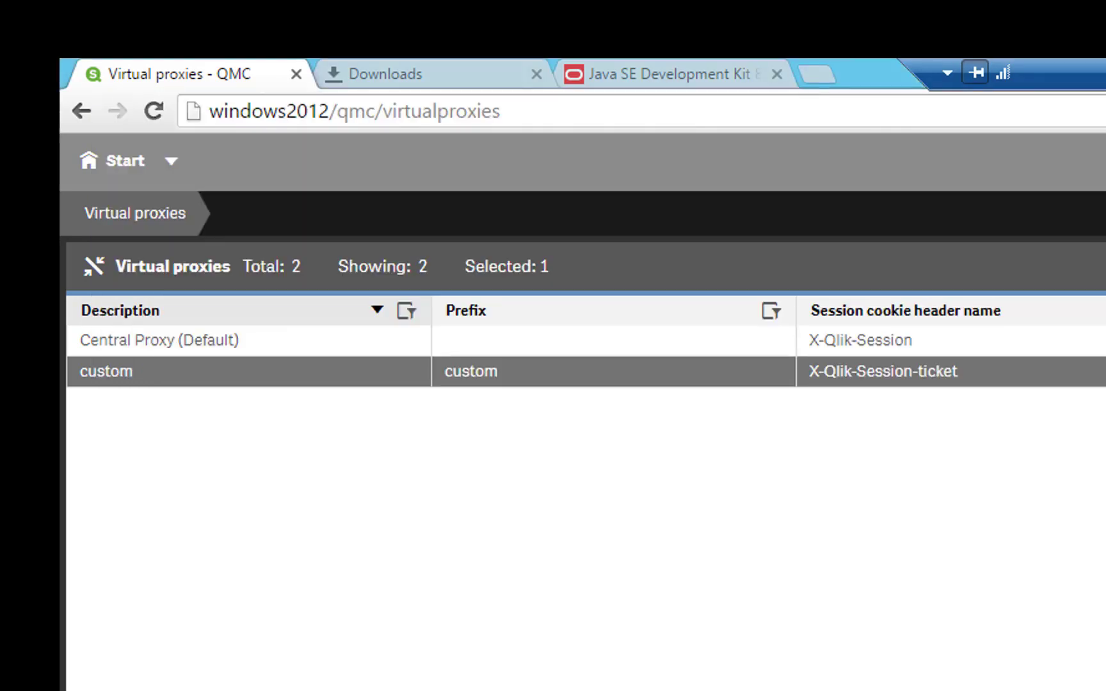
pyautogui.hotkey('ctrl', 't')
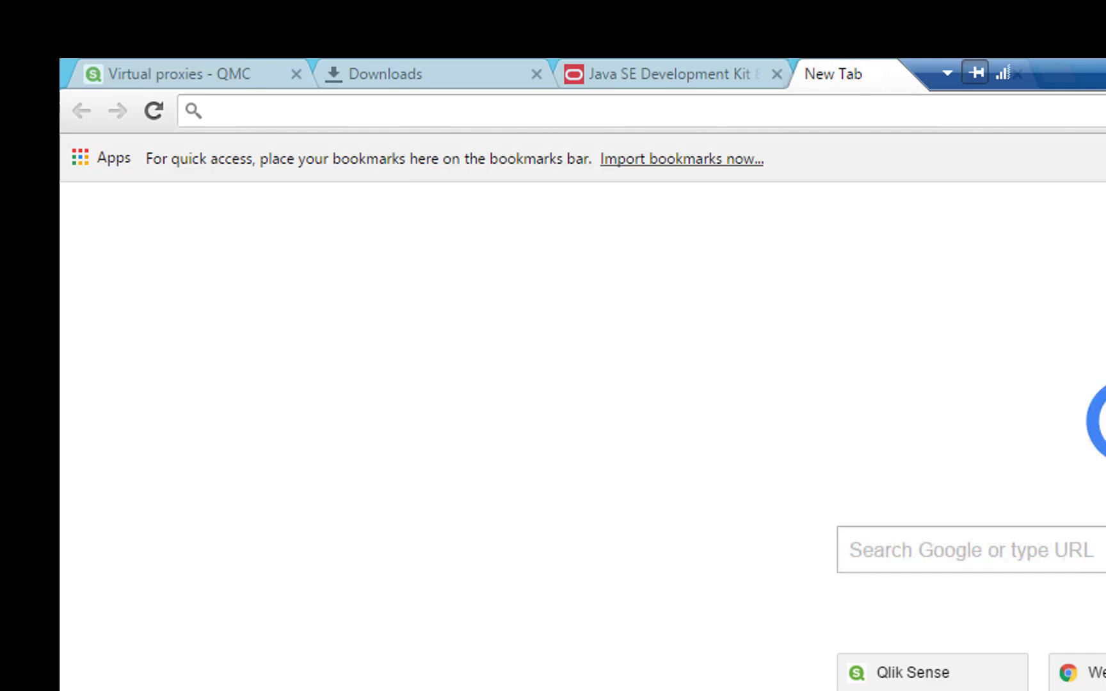
pyautogui.write('win')
pyautogui.press('Right')
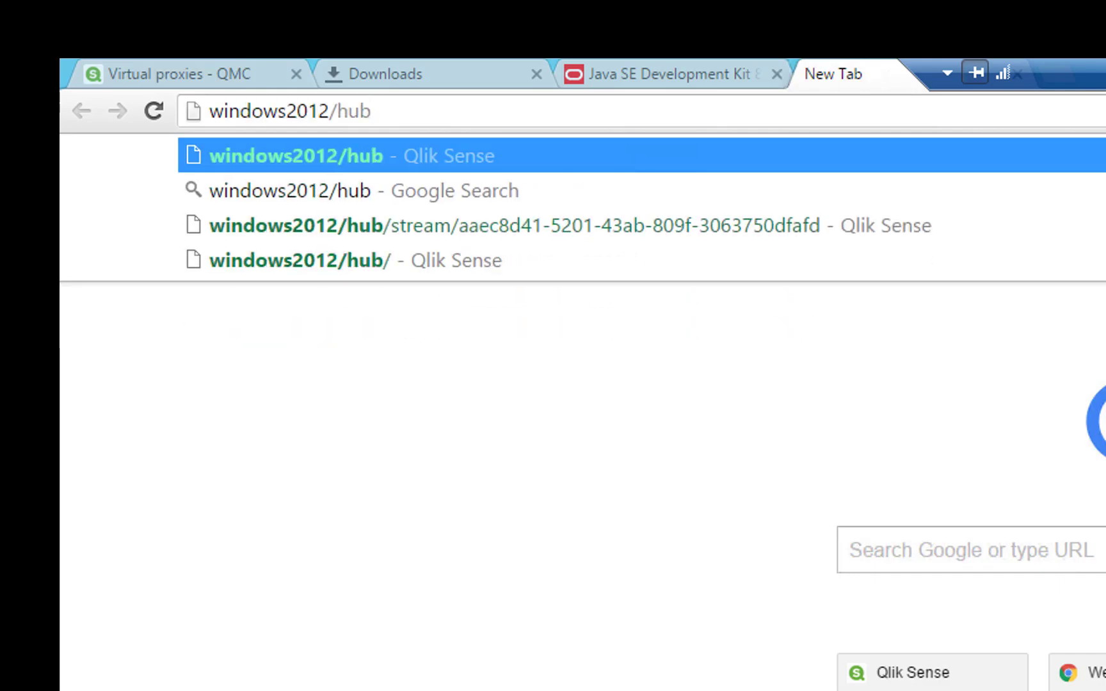
pyautogui.press('BackSpace')
pyautogui.press('BackSpace')
pyautogui.press('BackSpace')
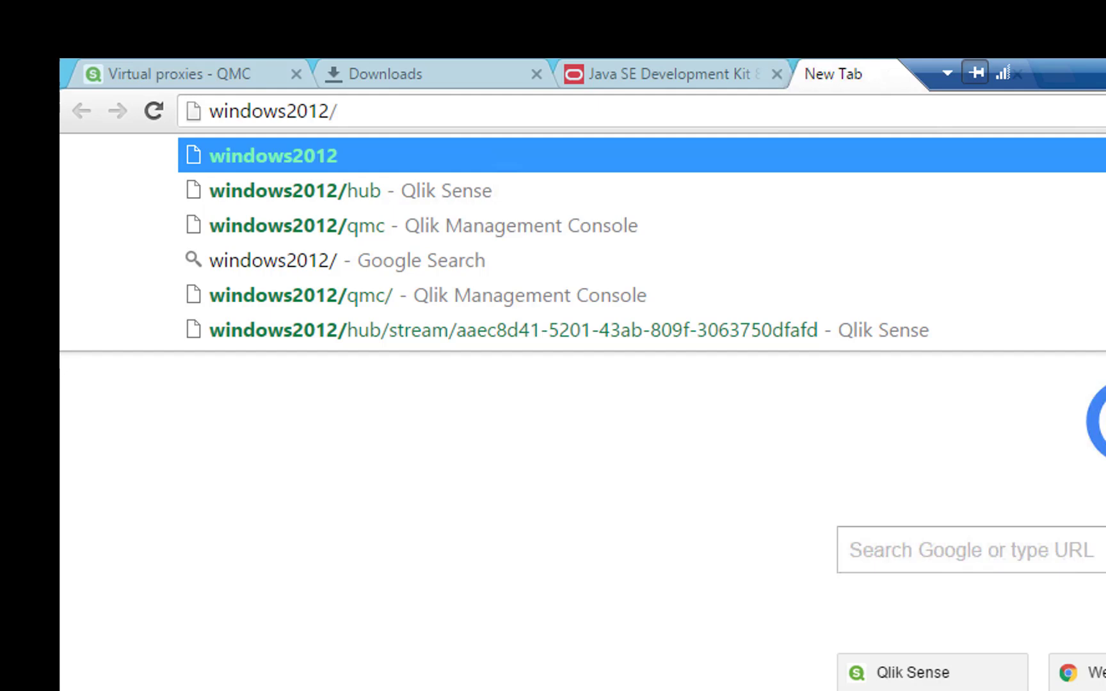
pyautogui.write('custom')
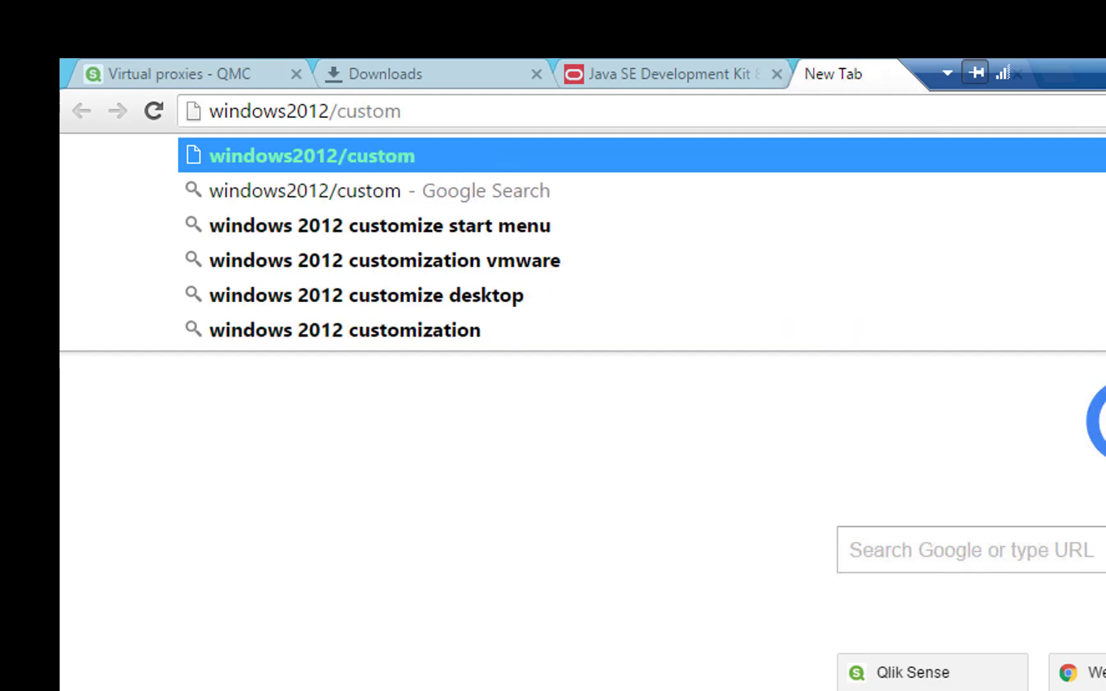
pyautogui.write('/')
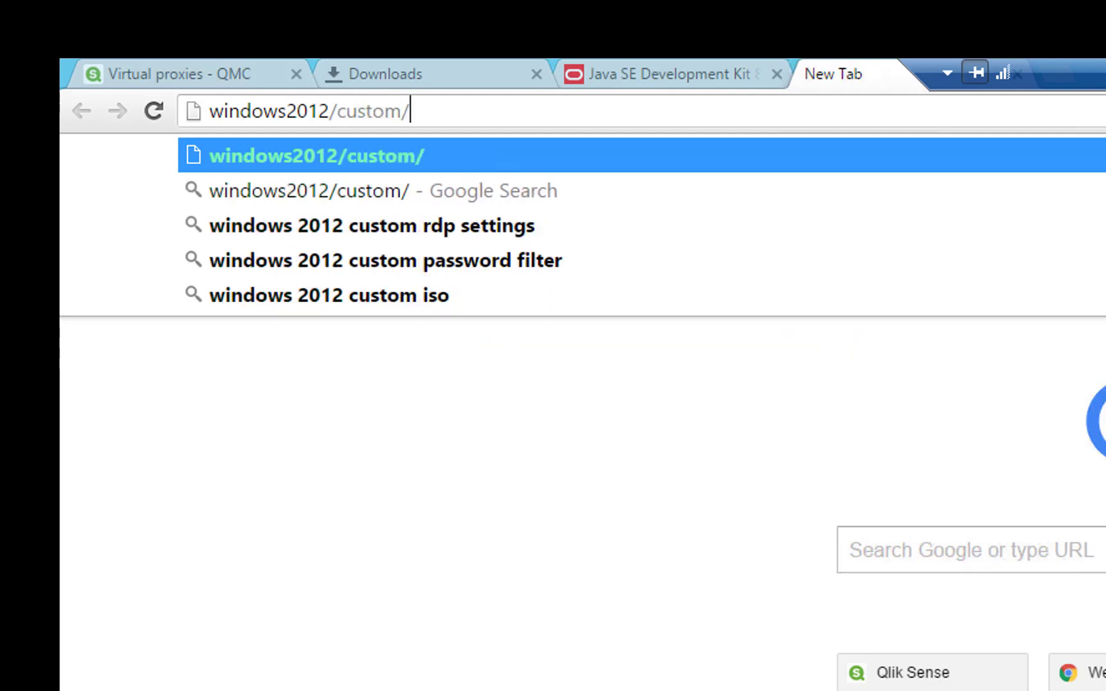
pyautogui.write('hub?')
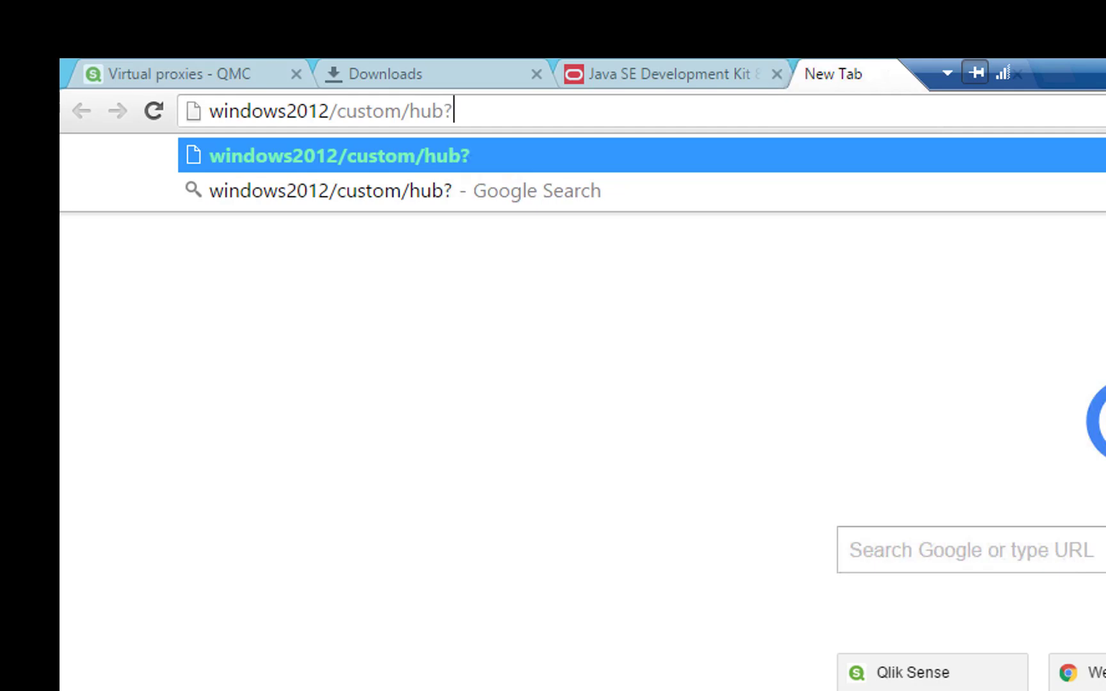
pyautogui.write('t')
pyautogui.press('BackSpace')
pyautogui.write('Qlik')
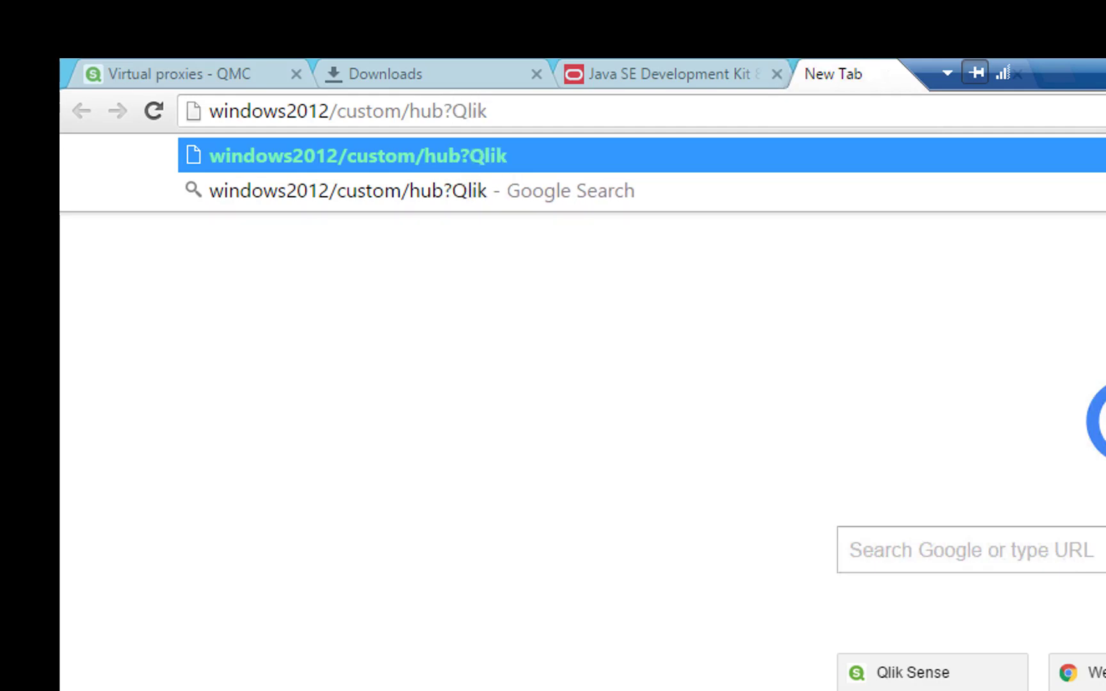
pyautogui.press('BackSpace')
pyautogui.press('BackSpace')
pyautogui.press('BackSpace')
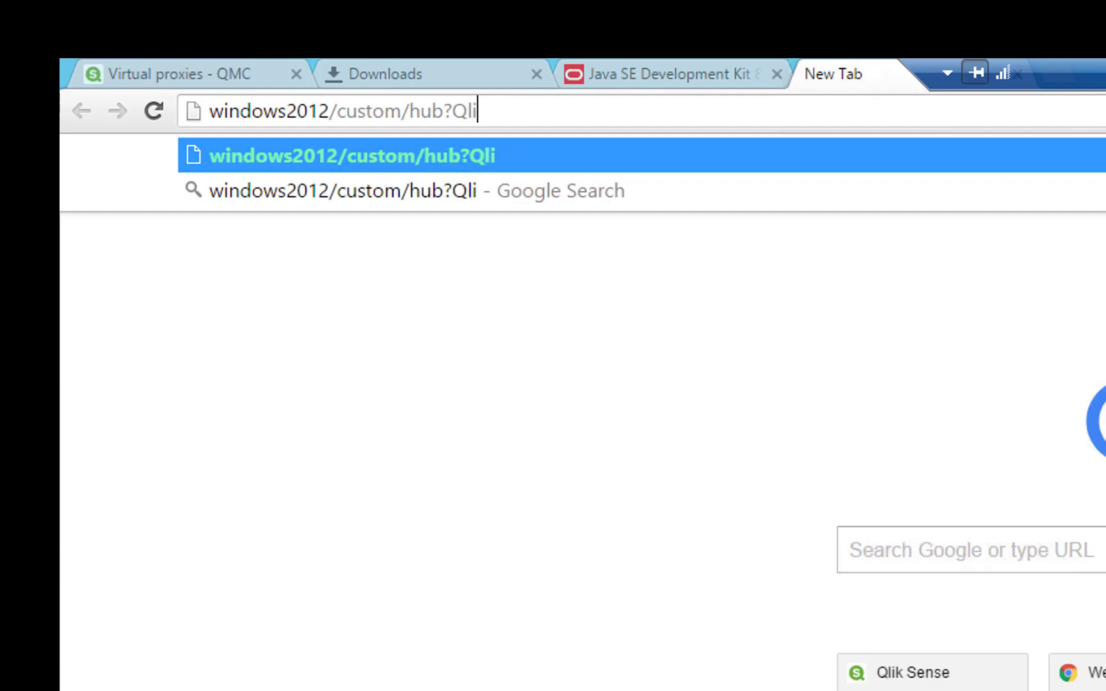
pyautogui.press('BackSpace')
pyautogui.write('qli')
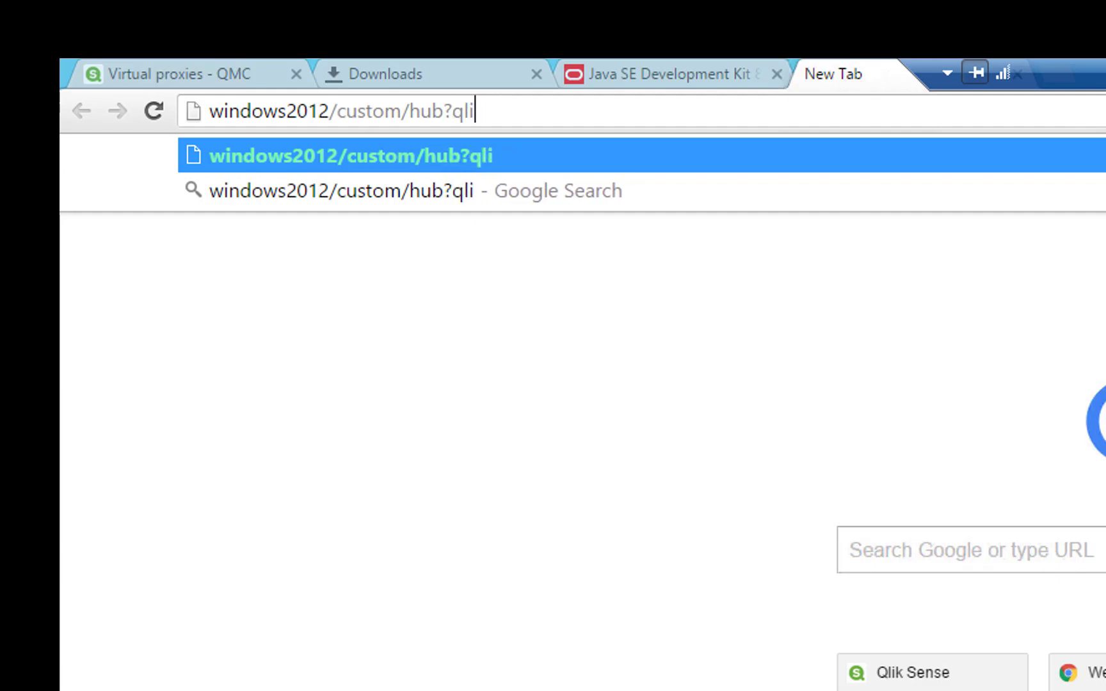
pyautogui.write('kTicke')
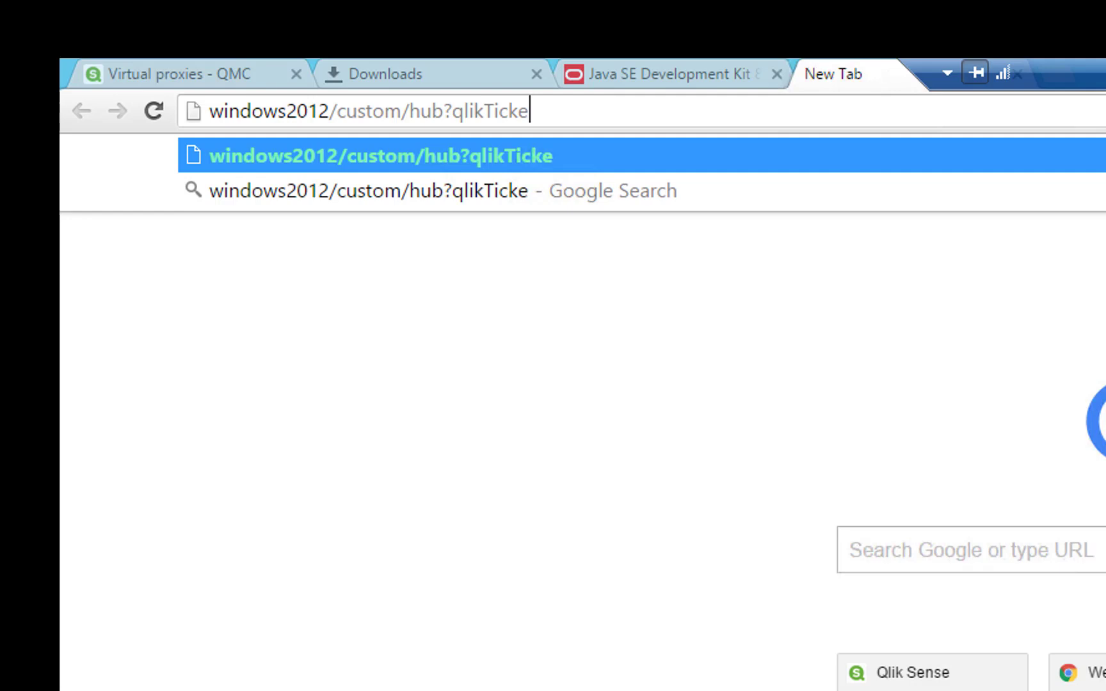
pyautogui.write('t=')
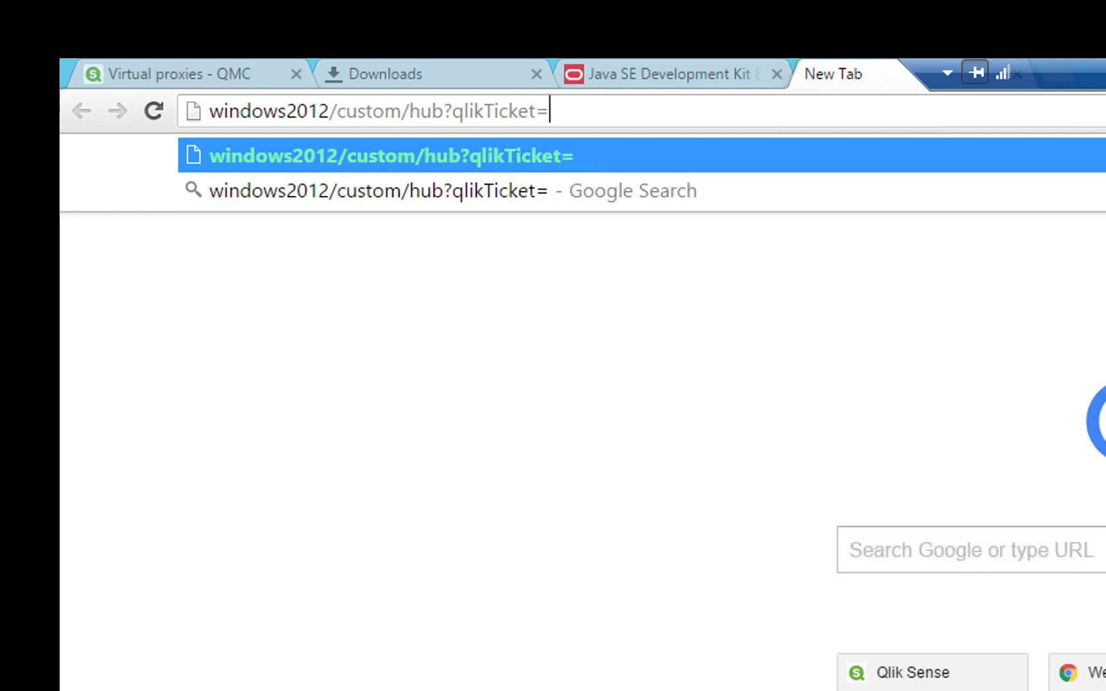
# Step: Append the copied DIR1 ticket and load the Qlik Sense hub
pyautogui.press('Return')
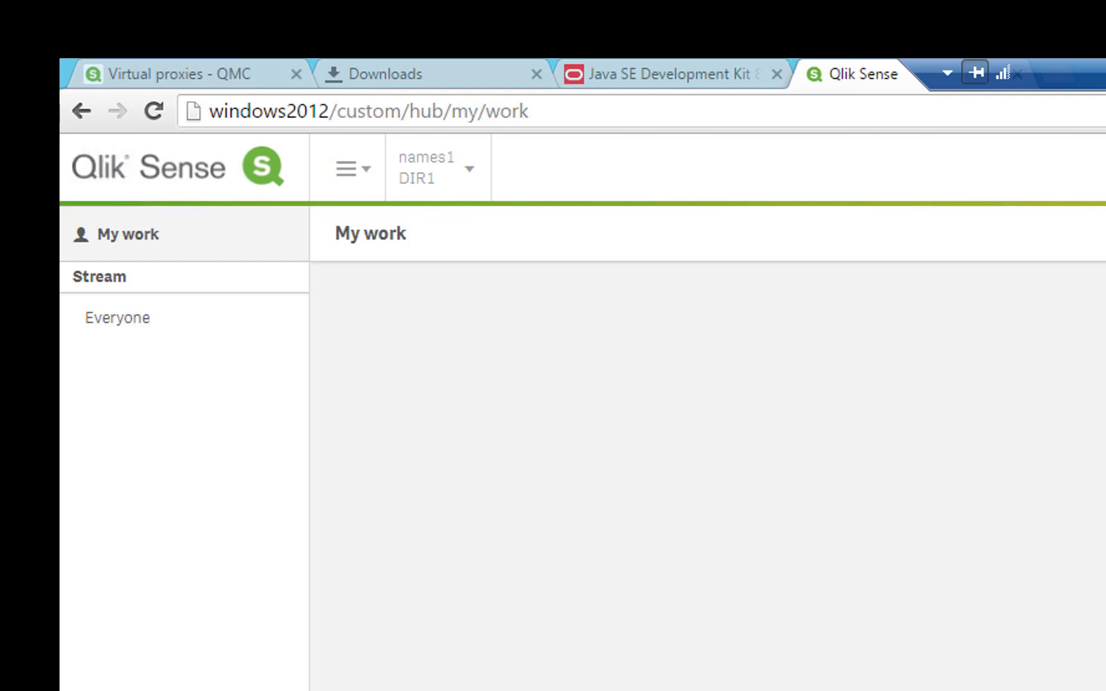
pyautogui.hotkey('alt', 'Tab')
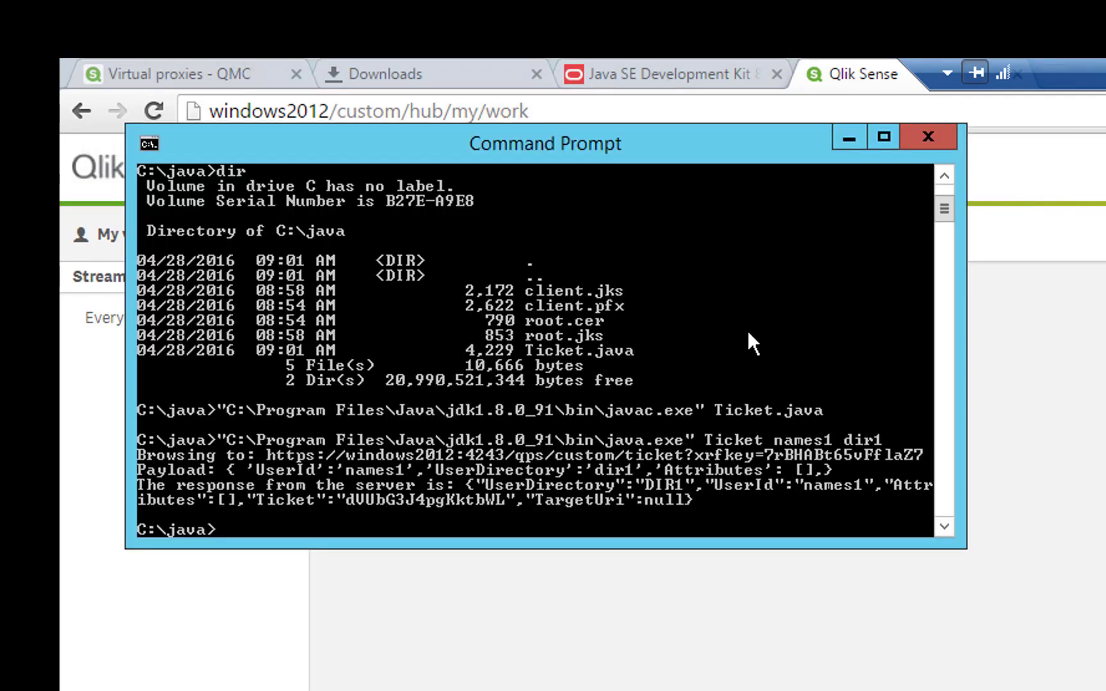
# Step: Rerun the Ticket command with the second user and directory dir2
pyautogui.press('Up')
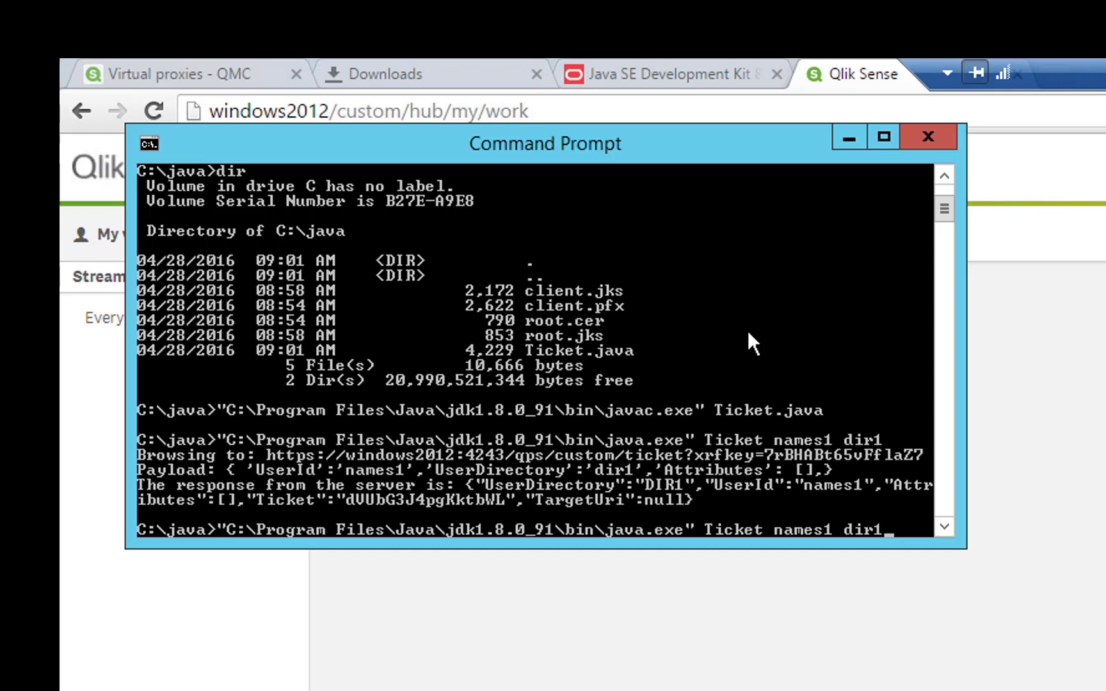
pyautogui.press('Left')
pyautogui.press('Left')
pyautogui.press('Left')
pyautogui.press('Left')
pyautogui.press('BackSpace')
pyautogui.write('2')
pyautogui.press('Delete')
pyautogui.press('Right')
pyautogui.press('Right')
pyautogui.press('Right')
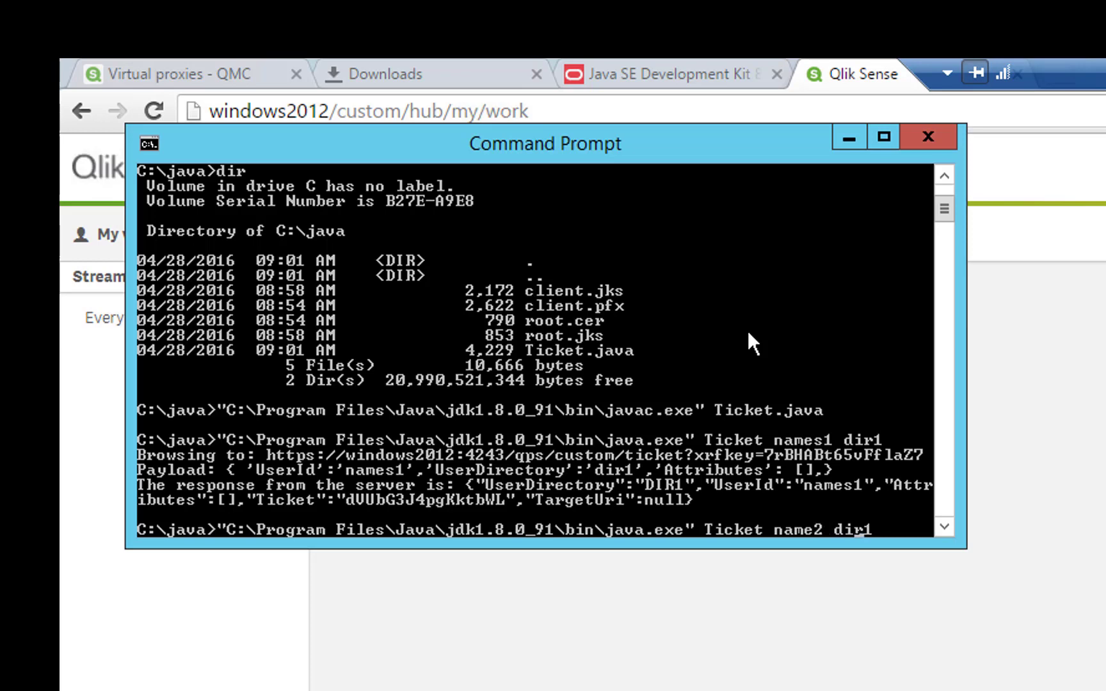
pyautogui.press('Right')
pyautogui.write('2')
pyautogui.press('Delete')
pyautogui.press('Return')
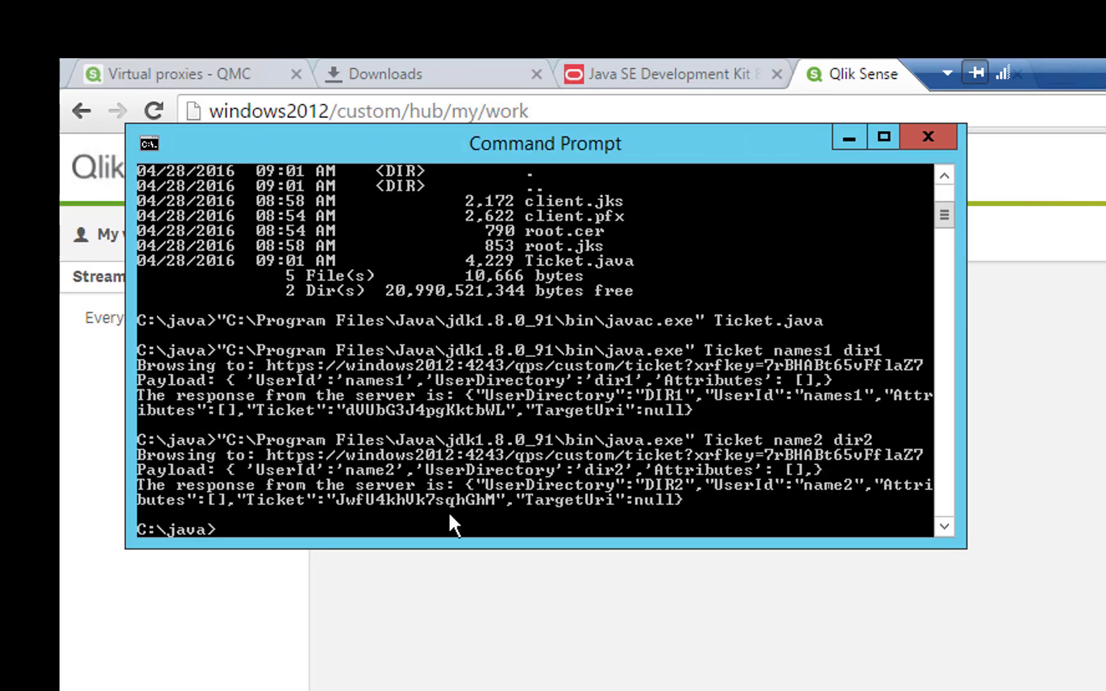
# Step: Mark and select the new ticket value in the console output
pyautogui.rightClick(441, 506)
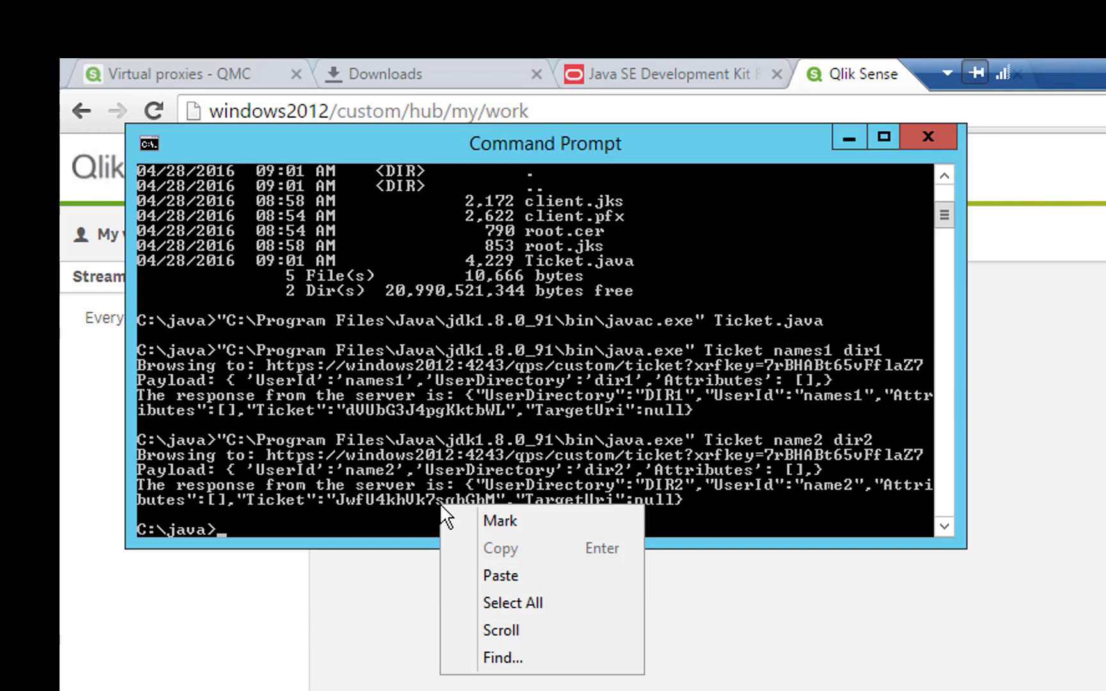
pyautogui.click(493, 522)
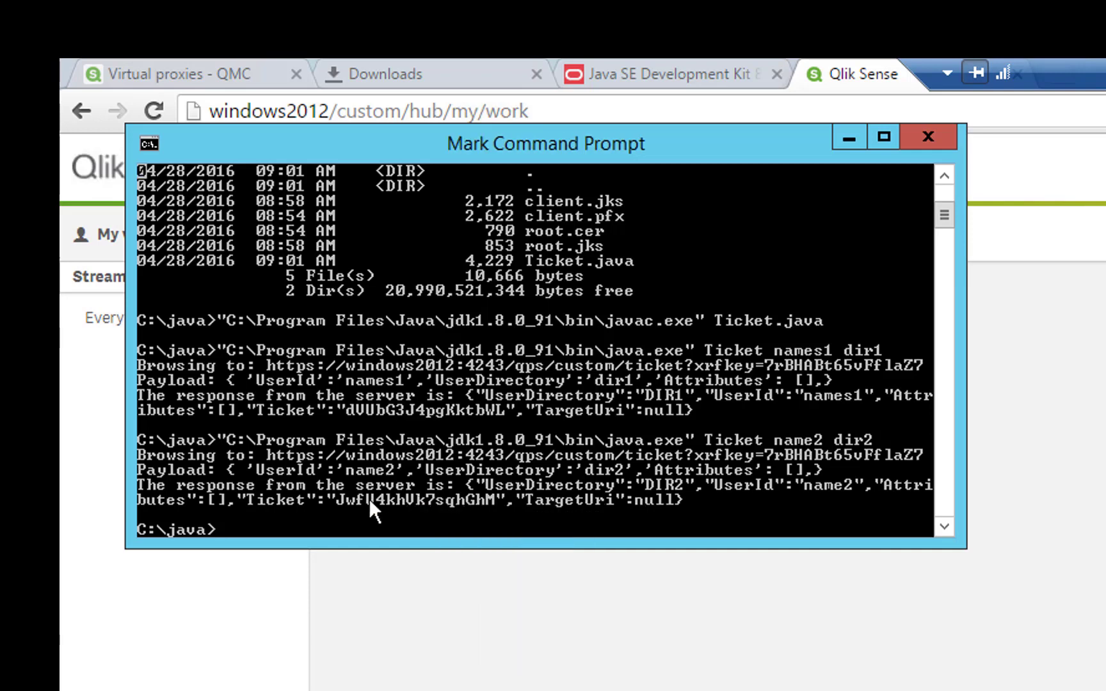
pyautogui.moveTo(336, 499); pyautogui.dragTo(498, 501)
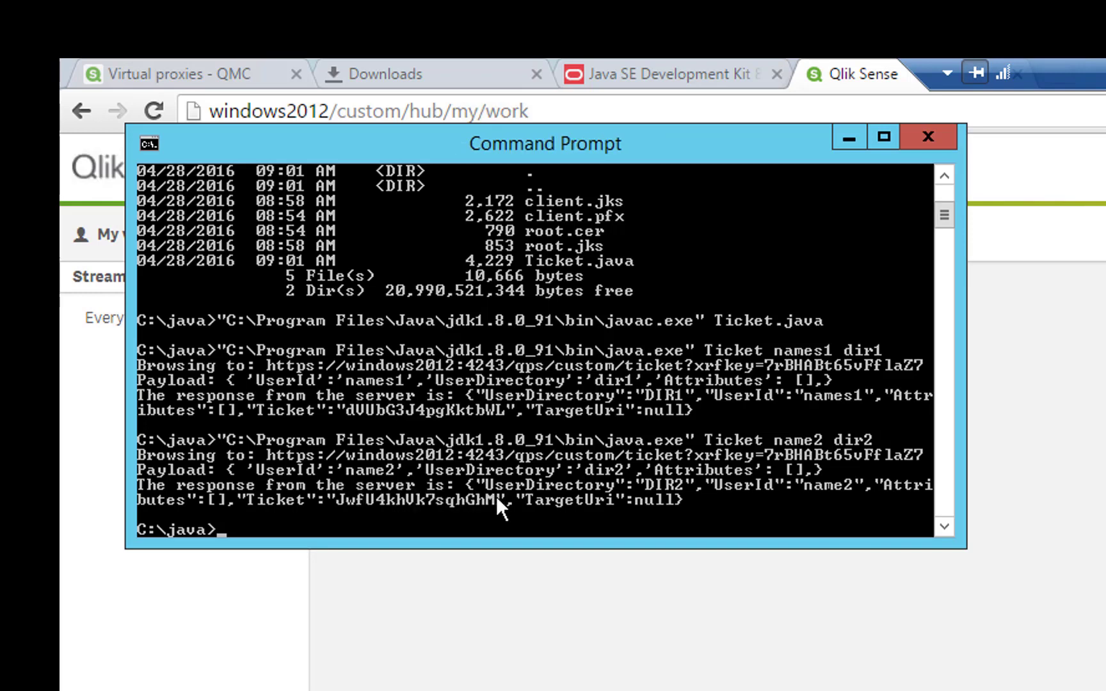
# Step: Replace the /my/work path at the end of the hub address with a ? query
pyautogui.click(488, 114)
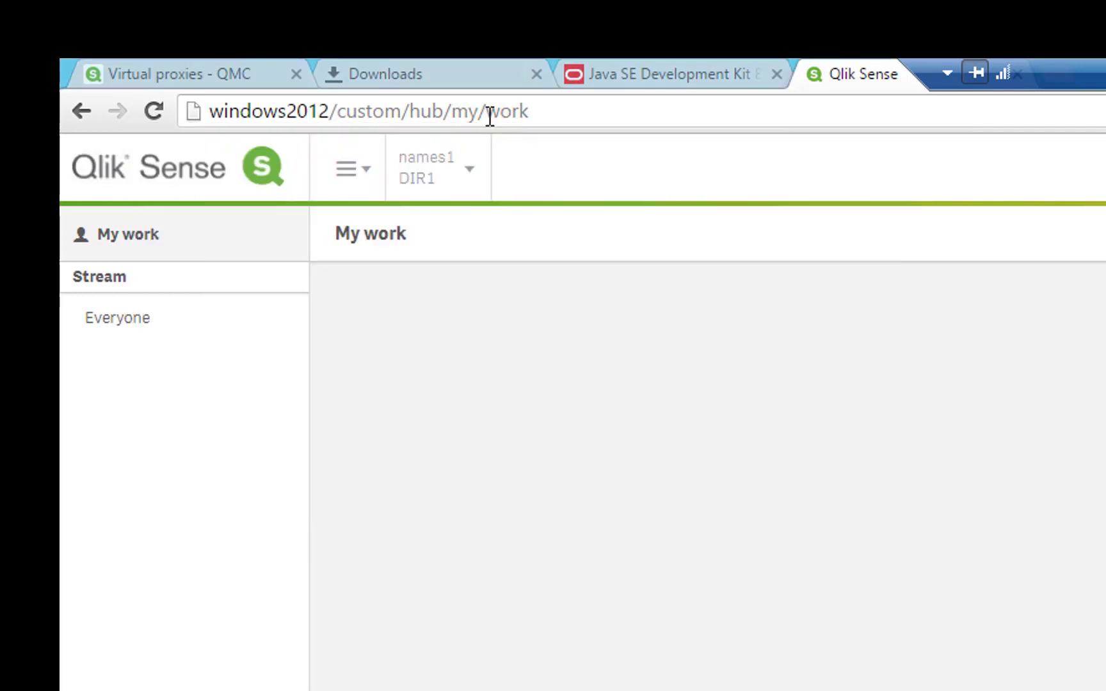
pyautogui.click(490, 115)
pyautogui.click(490, 115)
pyautogui.doubleClick(490, 115)
pyautogui.hotkey('shift', 'Left')
pyautogui.hotkey('shift', 'Left')
pyautogui.hotkey('shift', 'Left')
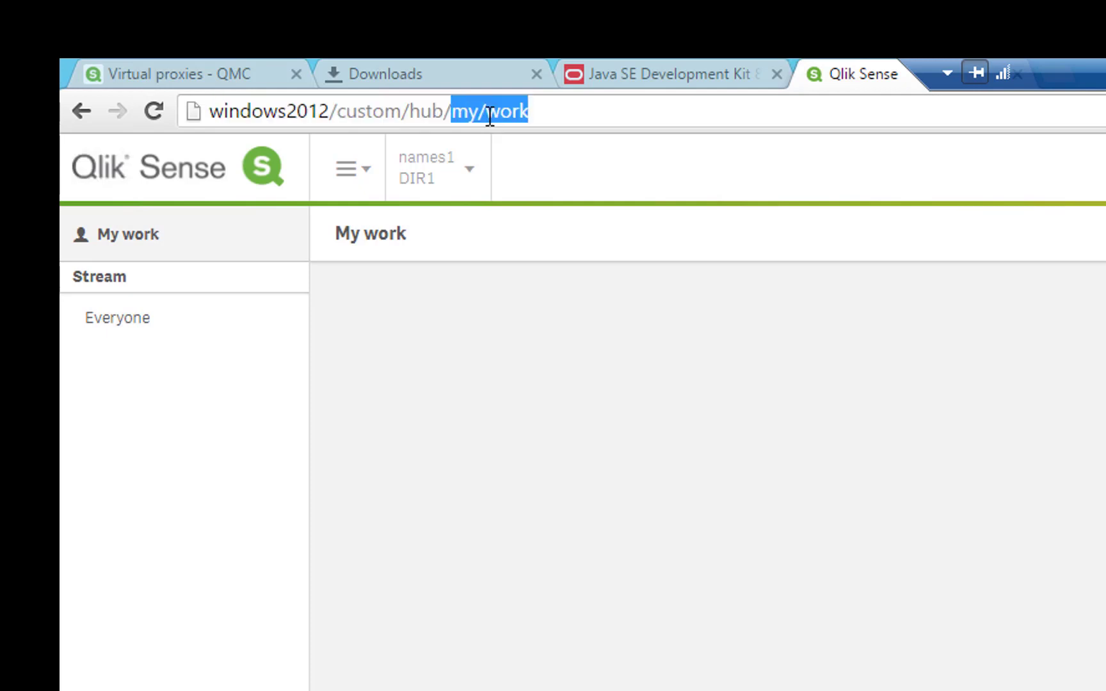
pyautogui.hotkey('shift', 'Left')
pyautogui.write('?')
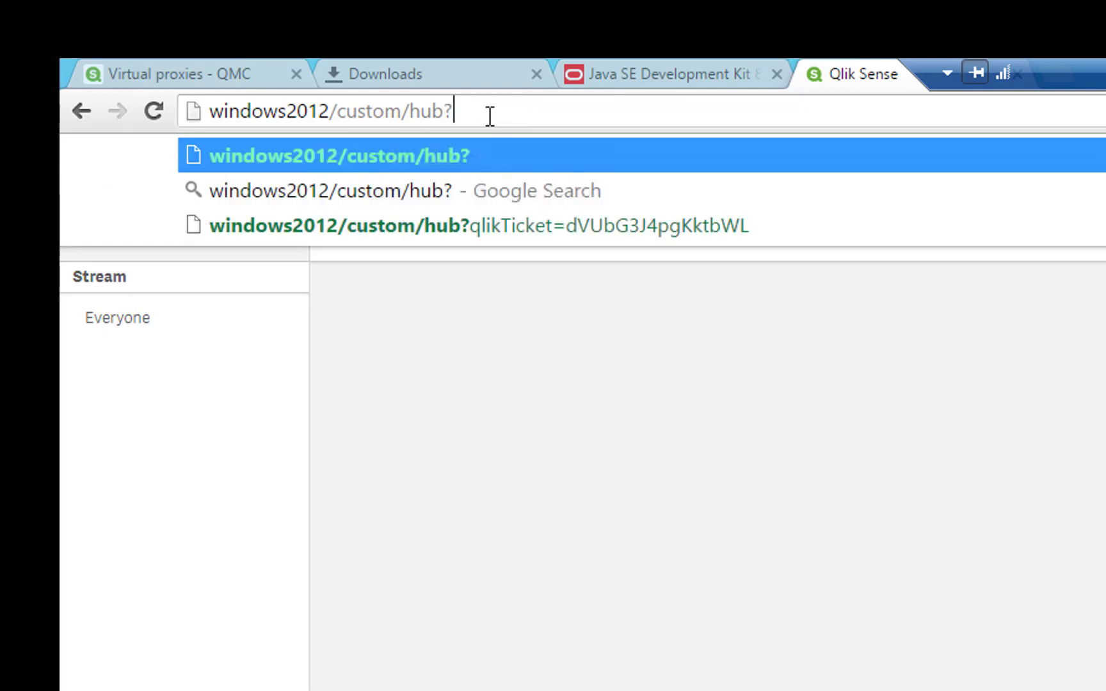
# Step: Swap in the new dir2 ticket as qlikTicket, strip its quotes, and load the hub
pyautogui.press('Down')
pyautogui.press('Down')
pyautogui.hotkey('ctrl', 'shift', 'Left')
pyautogui.hotkey('ctrl', 'shift', 'Left')
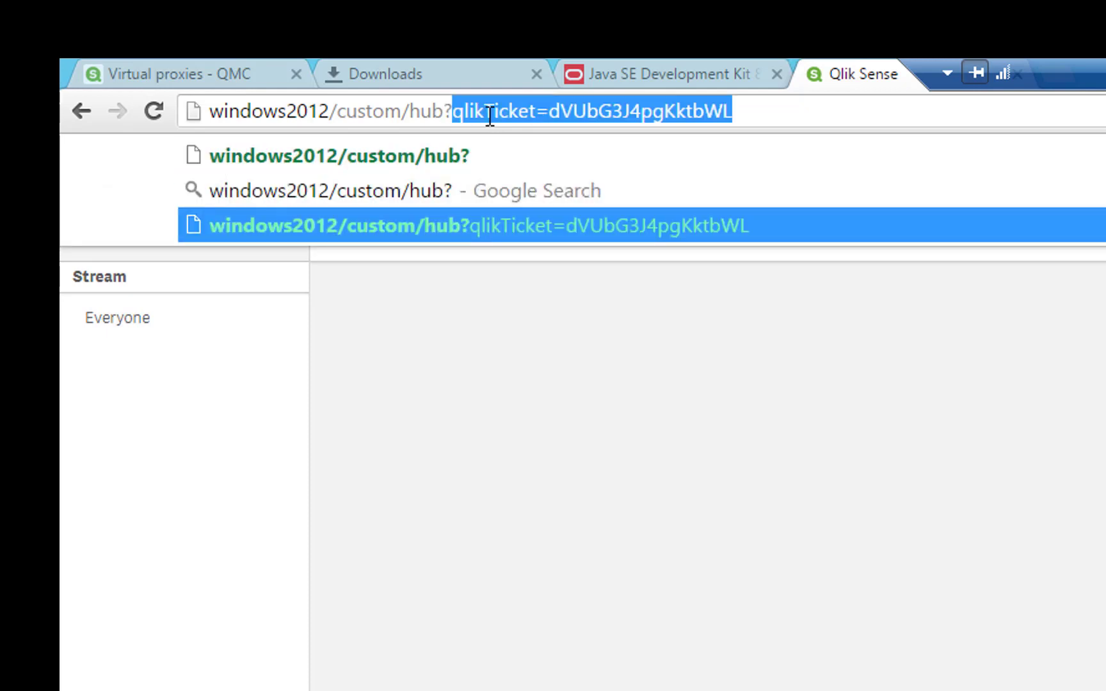
pyautogui.hotkey('ctrl', 'shift', 'Right')
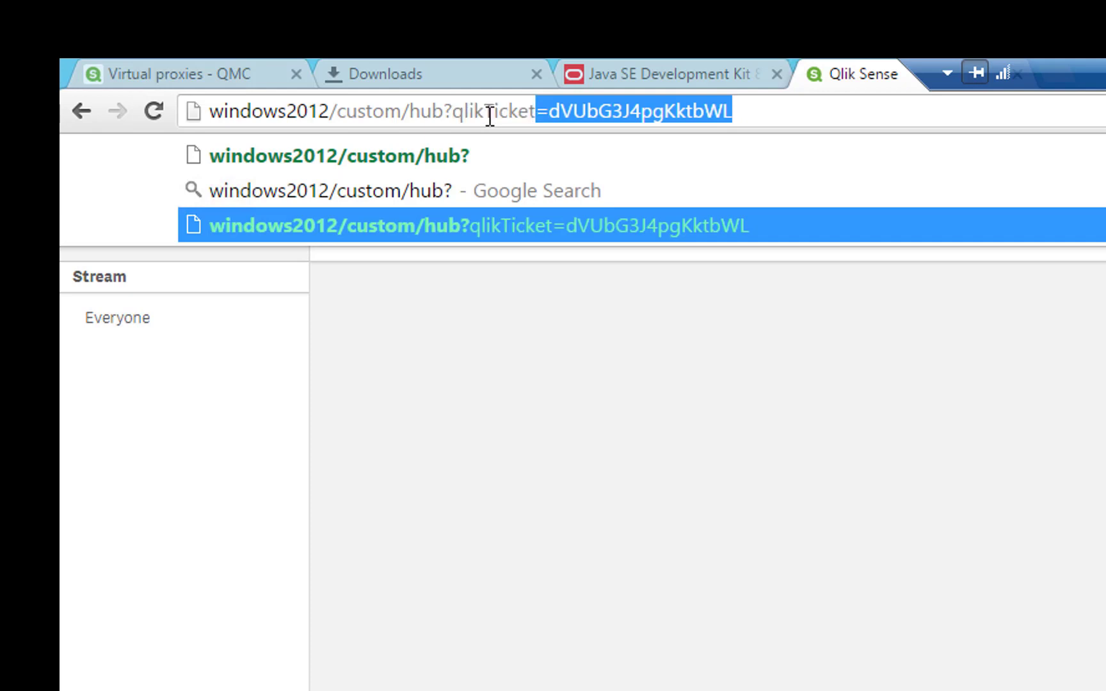
pyautogui.hotkey('shift', 'Right')
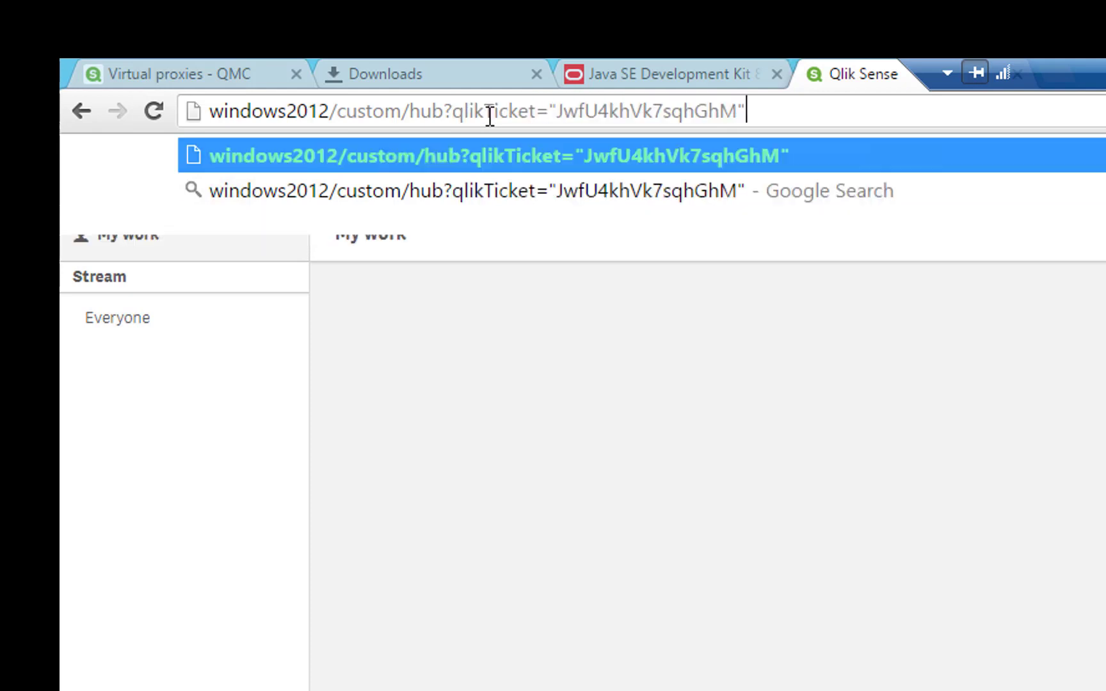
pyautogui.press('Left')
pyautogui.press('Left')
pyautogui.press('Left')
pyautogui.press('Left')
pyautogui.press('Left')
pyautogui.press('Left')
pyautogui.press('Left')
pyautogui.press('Left')
pyautogui.press('Left')
pyautogui.press('Left')
pyautogui.press('Left')
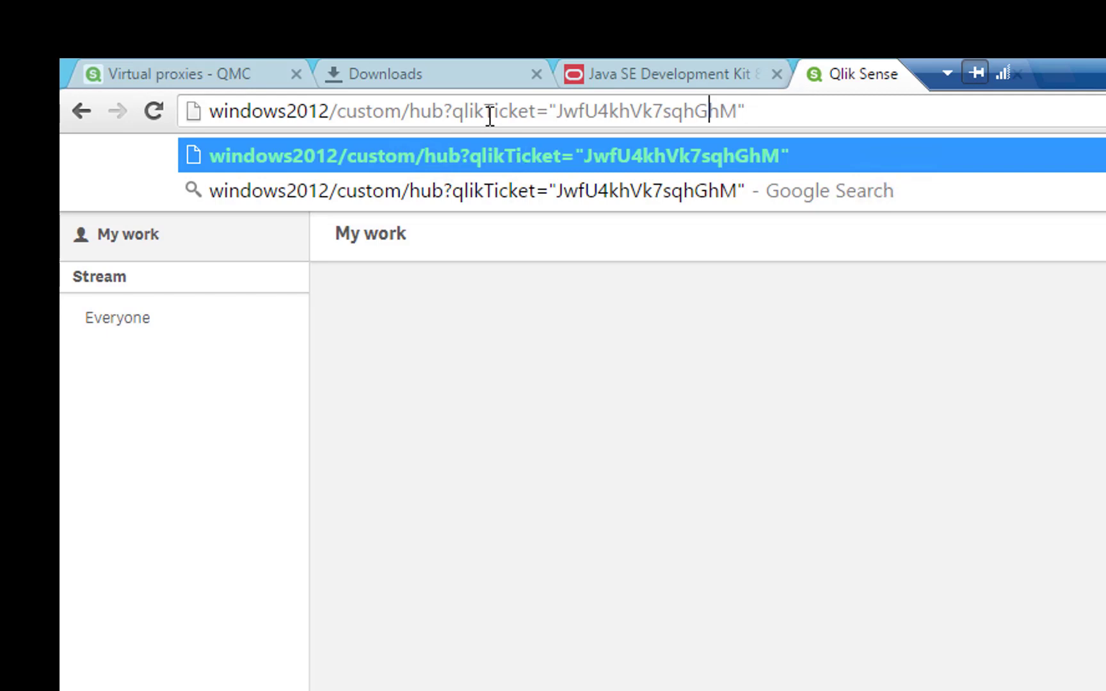
pyautogui.press('Left')
pyautogui.press('Left')
pyautogui.press('Left')
pyautogui.press('Left')
pyautogui.press('Left')
pyautogui.press('Left')
pyautogui.press('BackSpace')
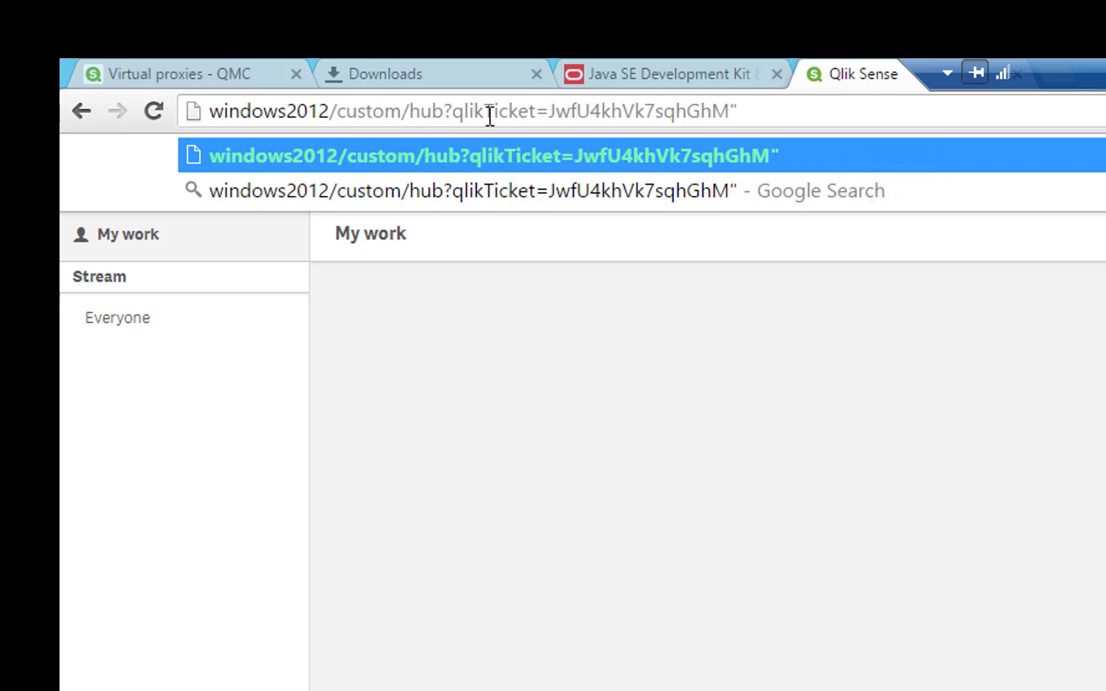
pyautogui.press('End')
pyautogui.press('BackSpace')
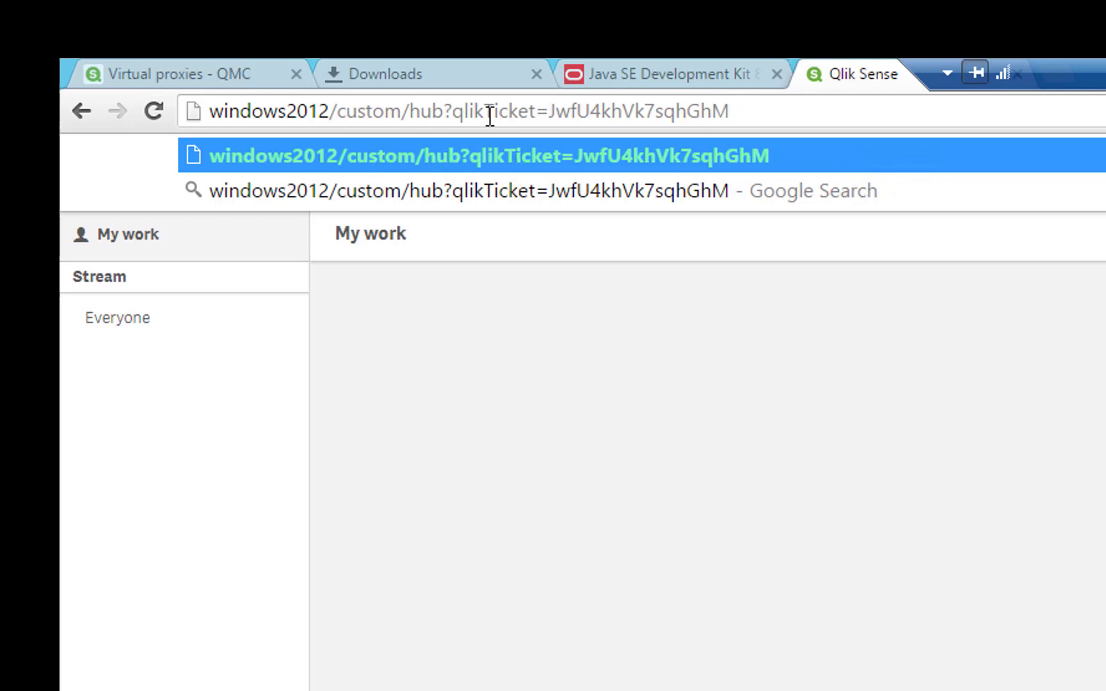
pyautogui.press('Return')
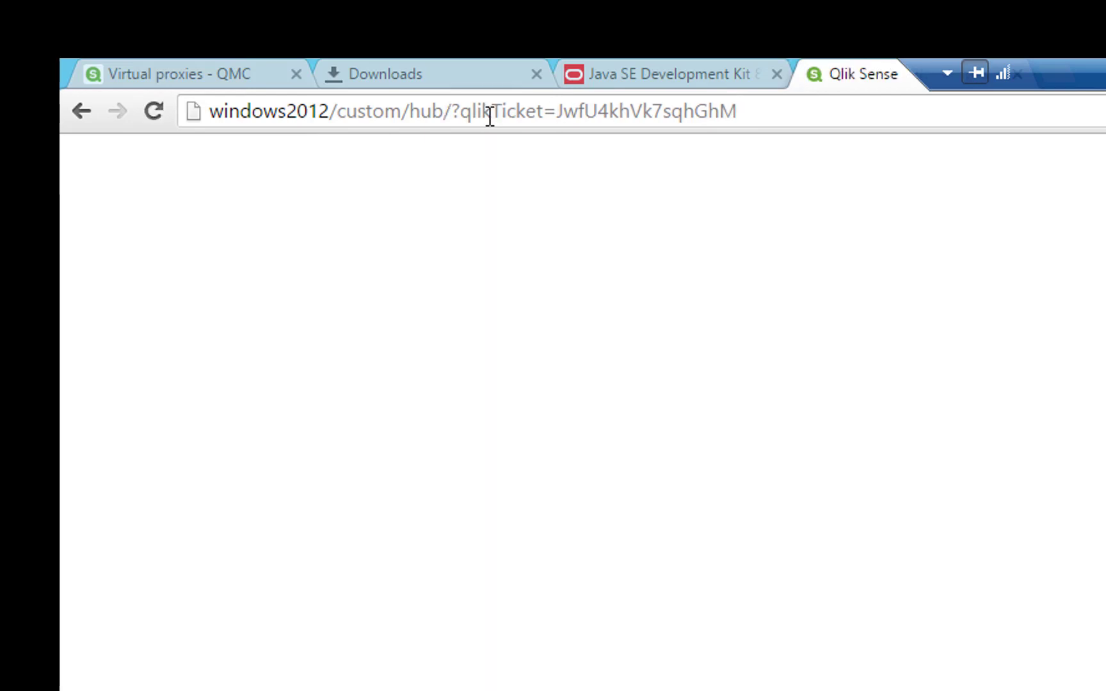